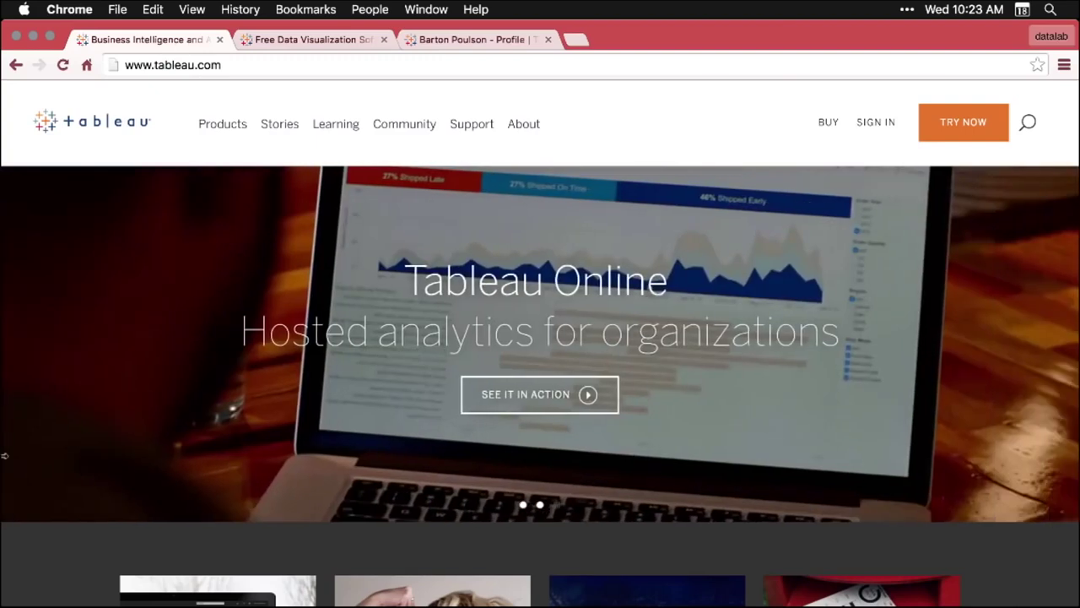
Open the Tableau Public product page from the Tableau website and look through it.
mouse_move(231, 127)
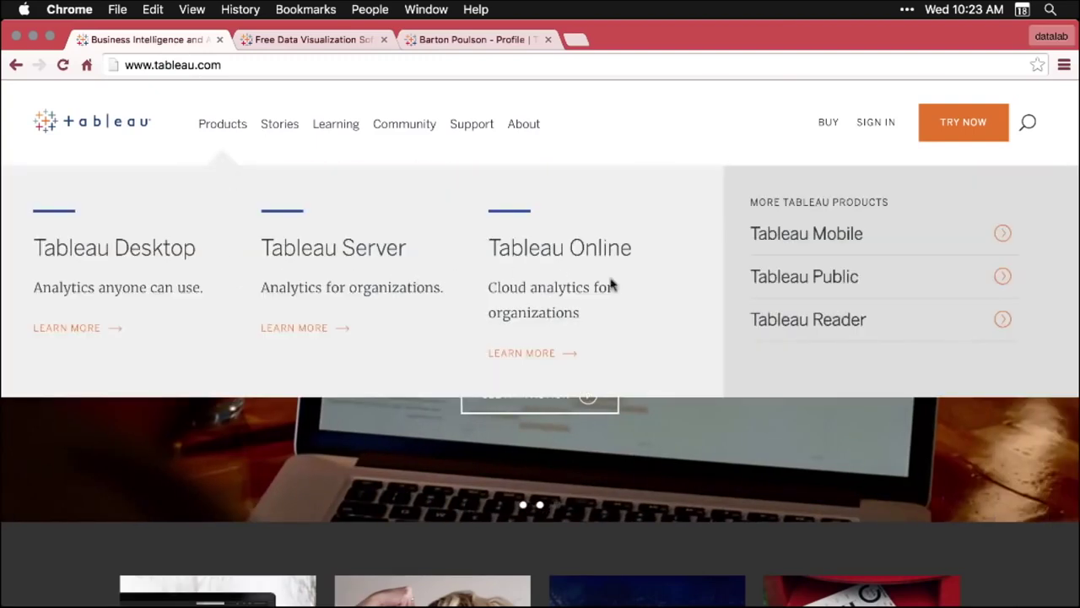
left_click(851, 281)
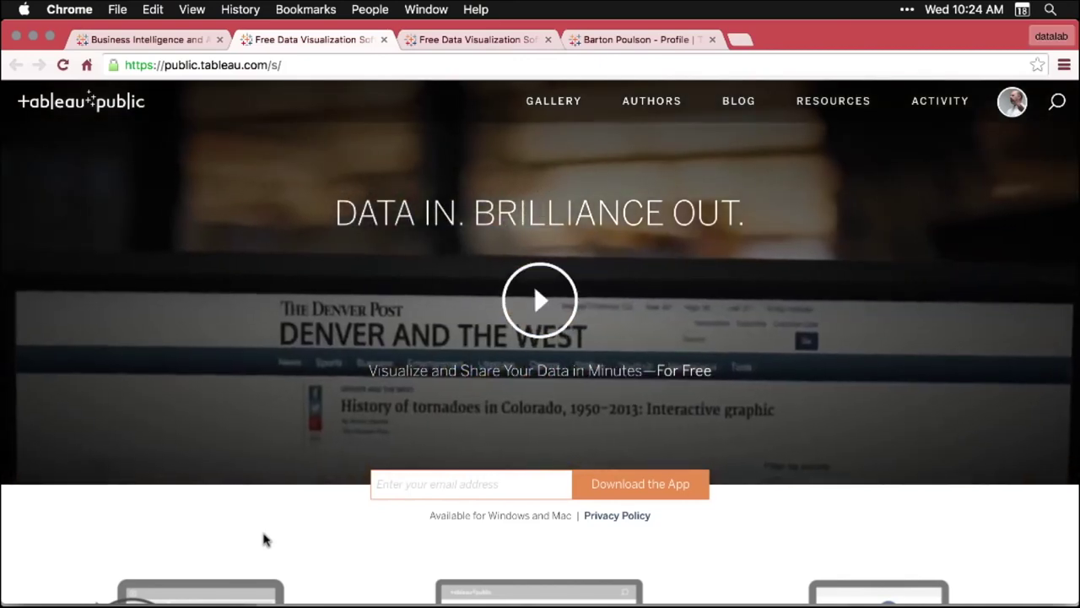
scroll(263, 540, "down", 5)
scroll(264, 540, "down", 2)
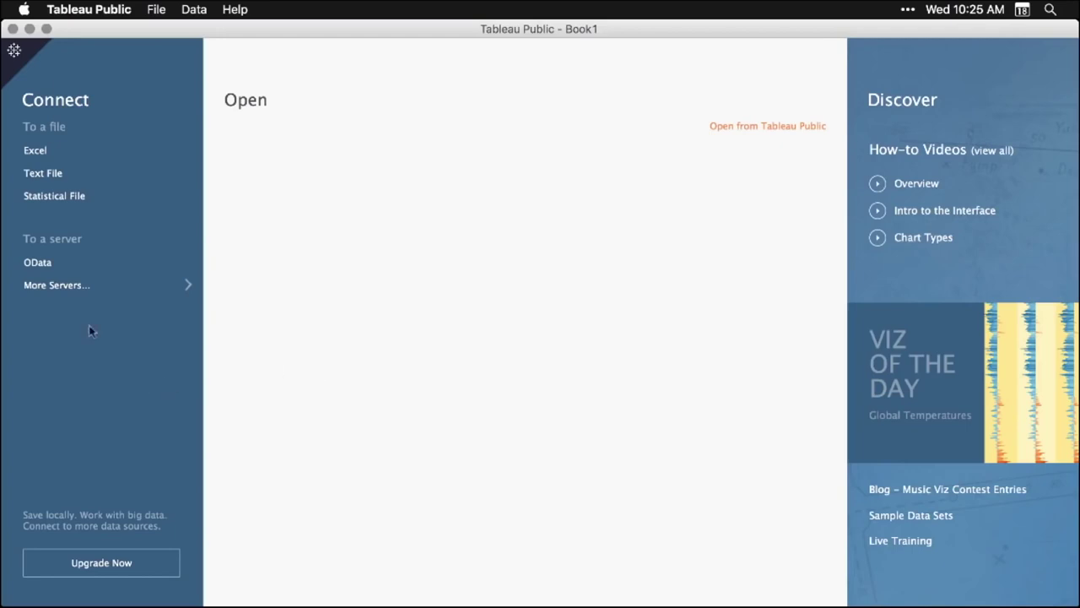
In Tableau Public, connect to the Excel workbook DS03_2_2_TableauPublic.xlsx on the Desktop.
left_click(41, 158)
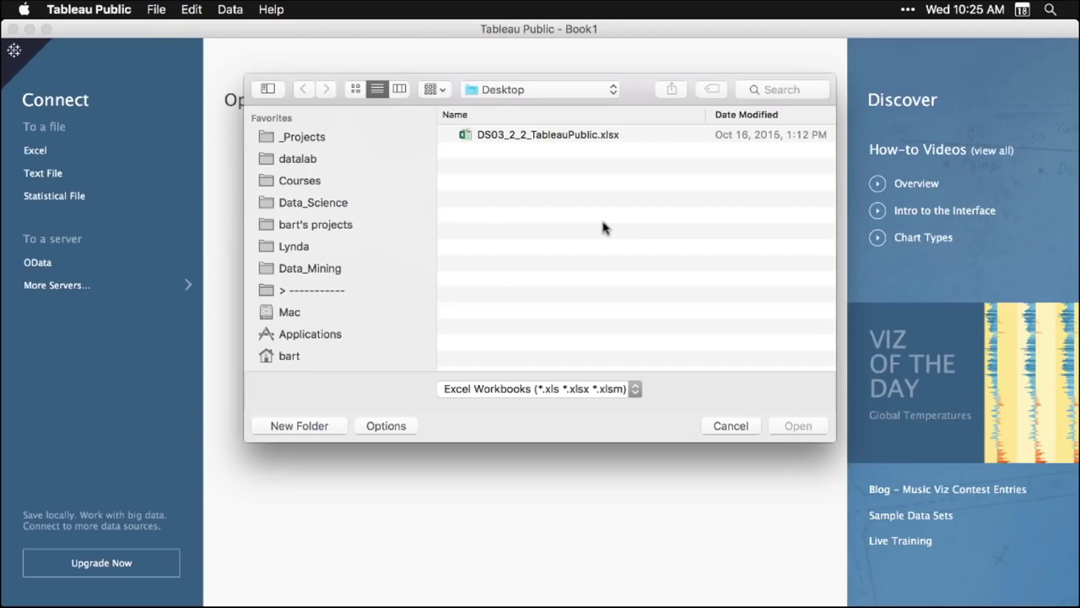
left_click(570, 137)
left_click(798, 427)
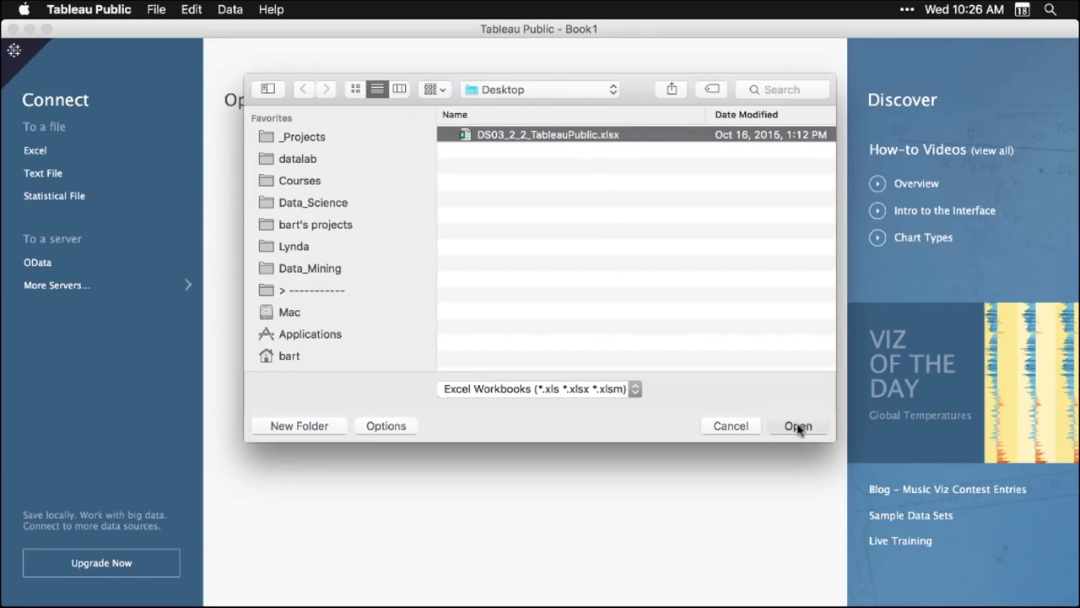
left_click(799, 427)
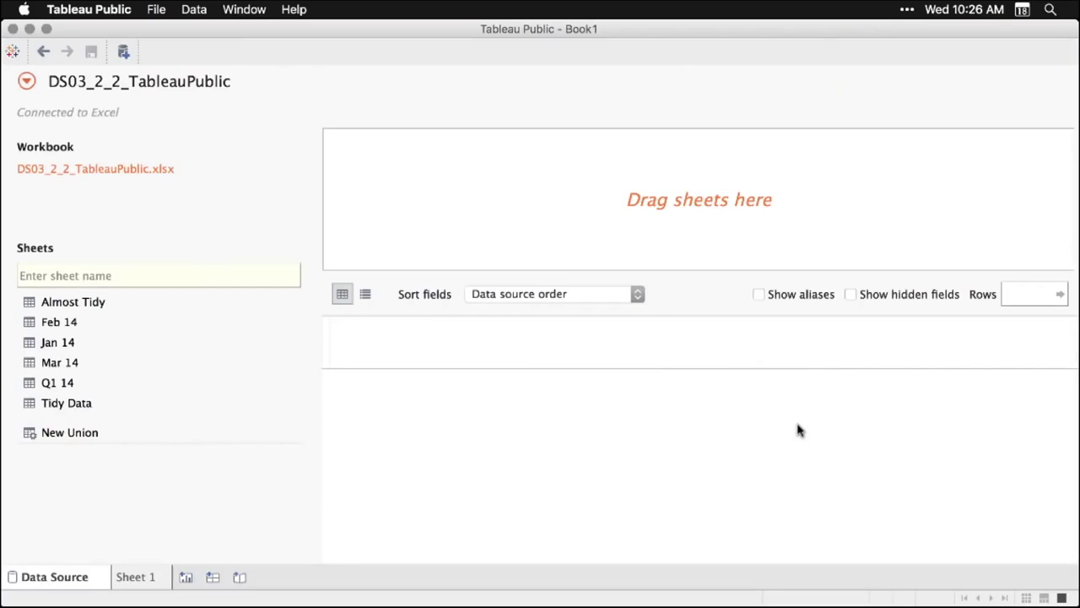
Add the Tidy Data sheet to the data source and check its rows and the Sales field's options.
left_click(69, 411)
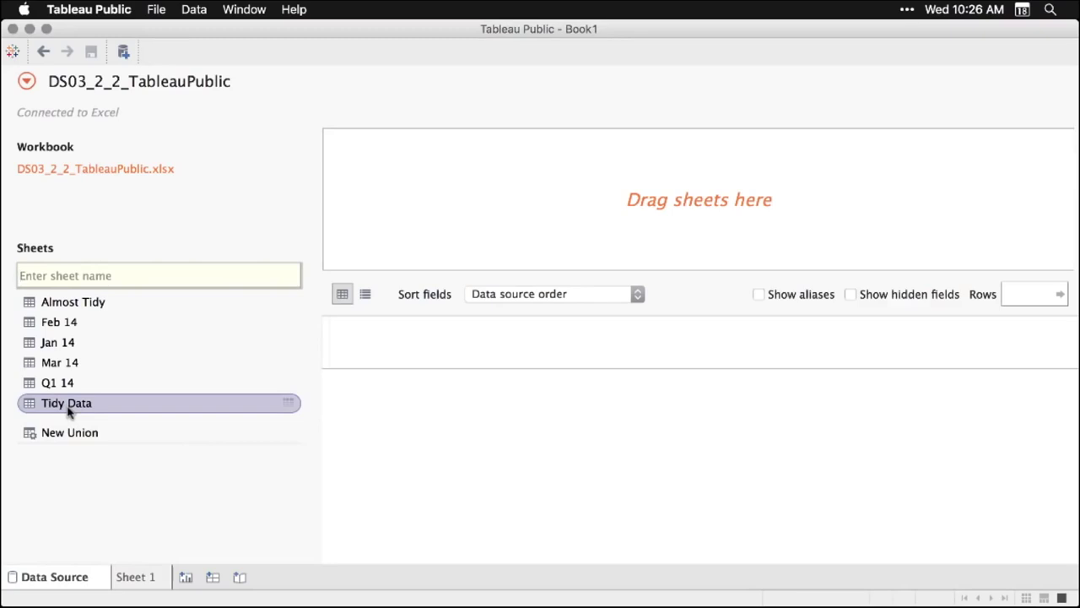
left_click_drag(69, 410, 523, 204)
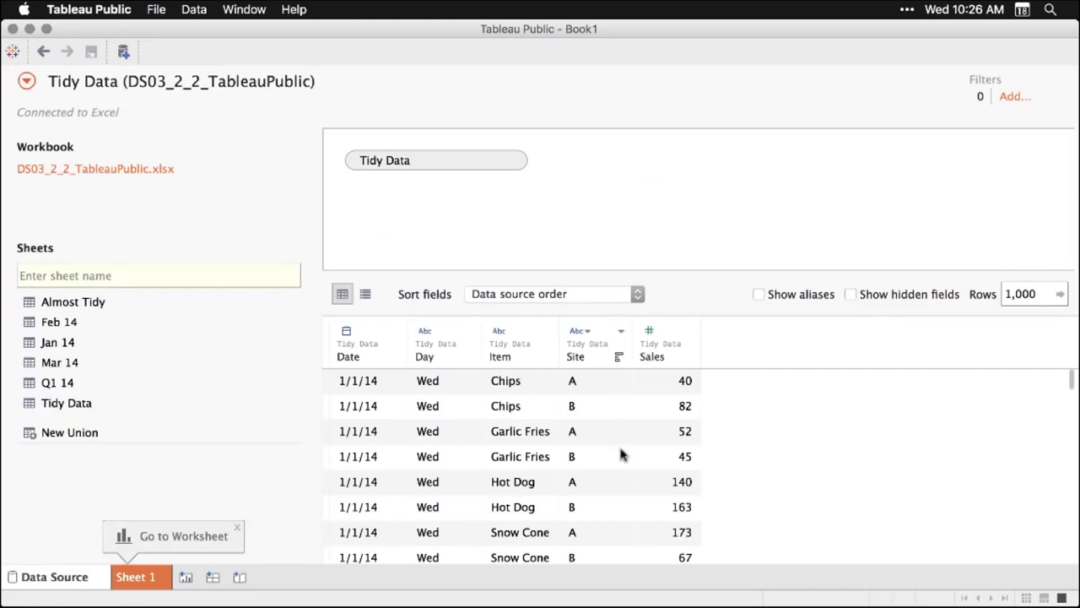
scroll(620, 455, "down", 5)
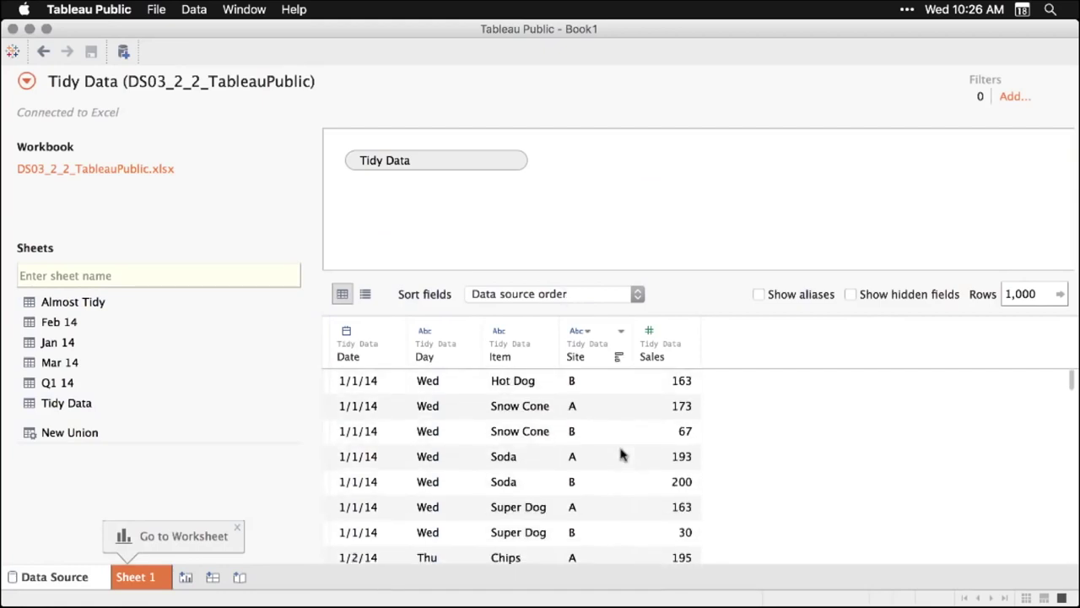
scroll(620, 455, "up", 5)
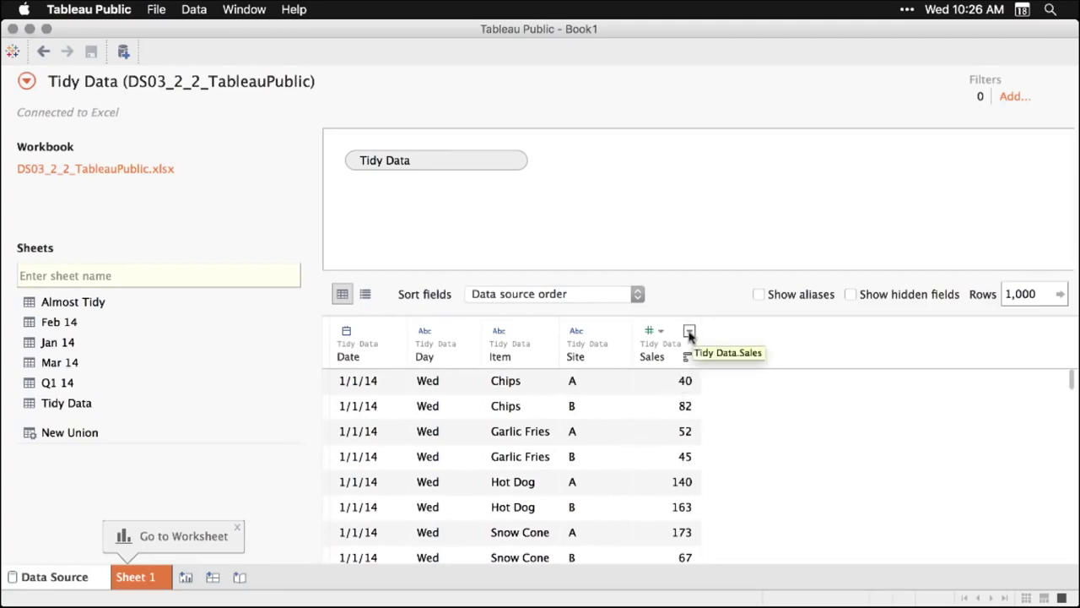
left_click(690, 332)
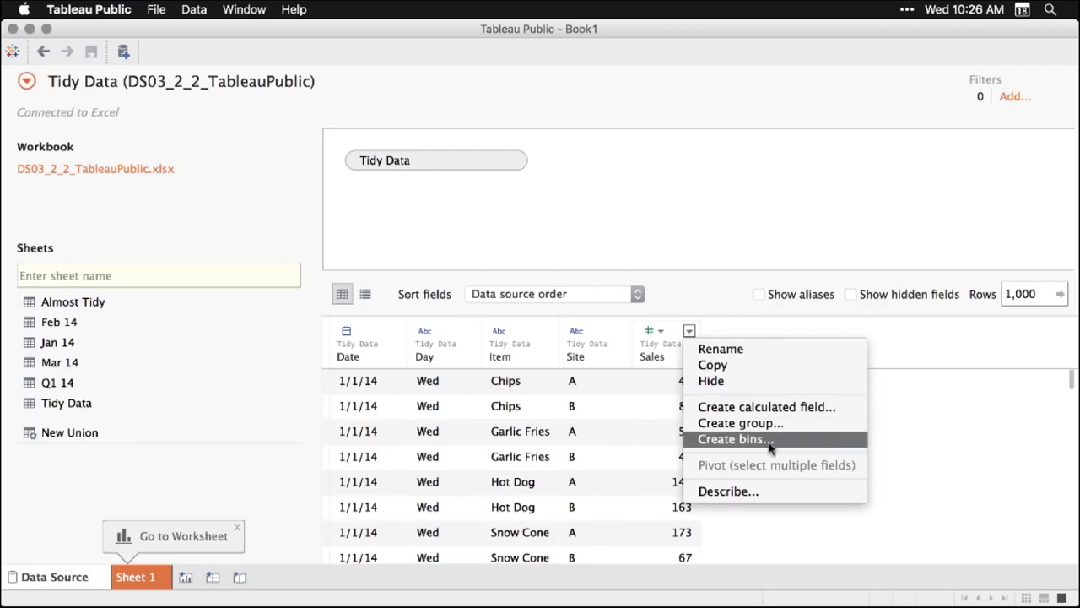
left_click(935, 346)
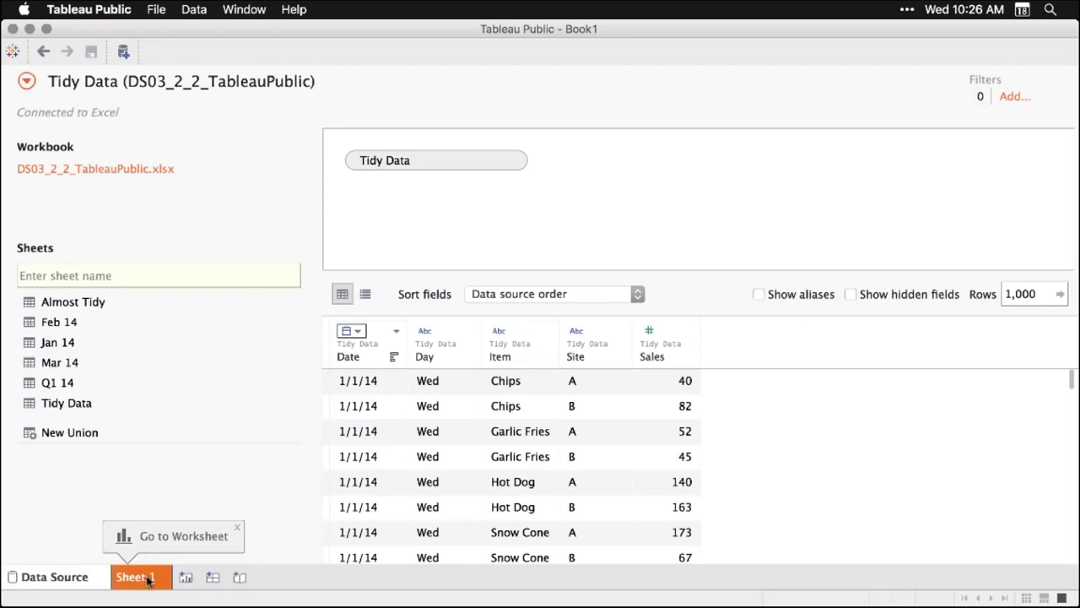
Dismiss the worksheet hint and open Sheet 1.
left_click(237, 529)
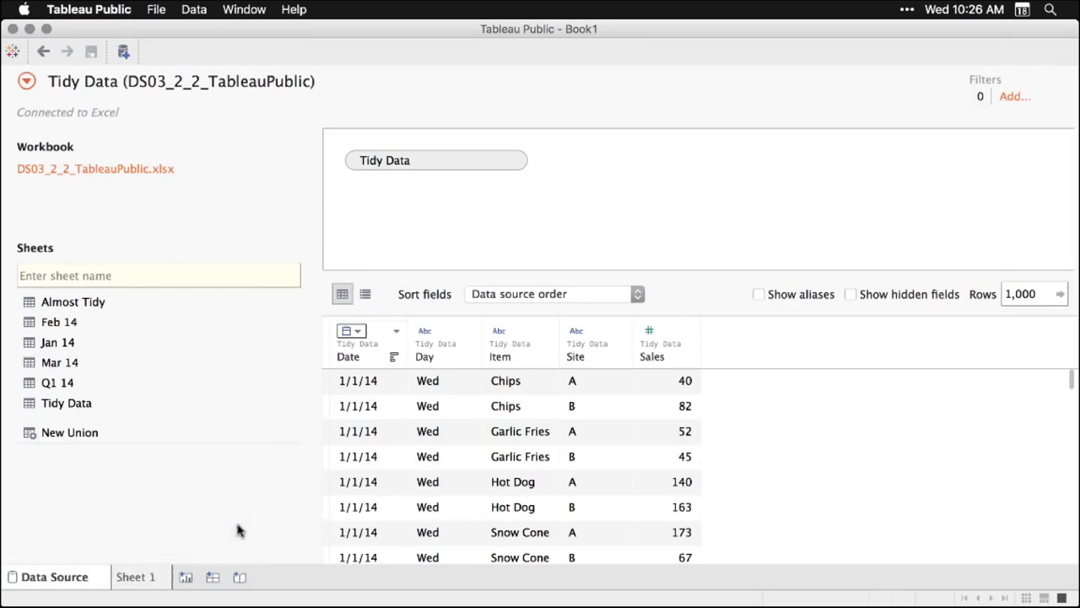
left_click(151, 579)
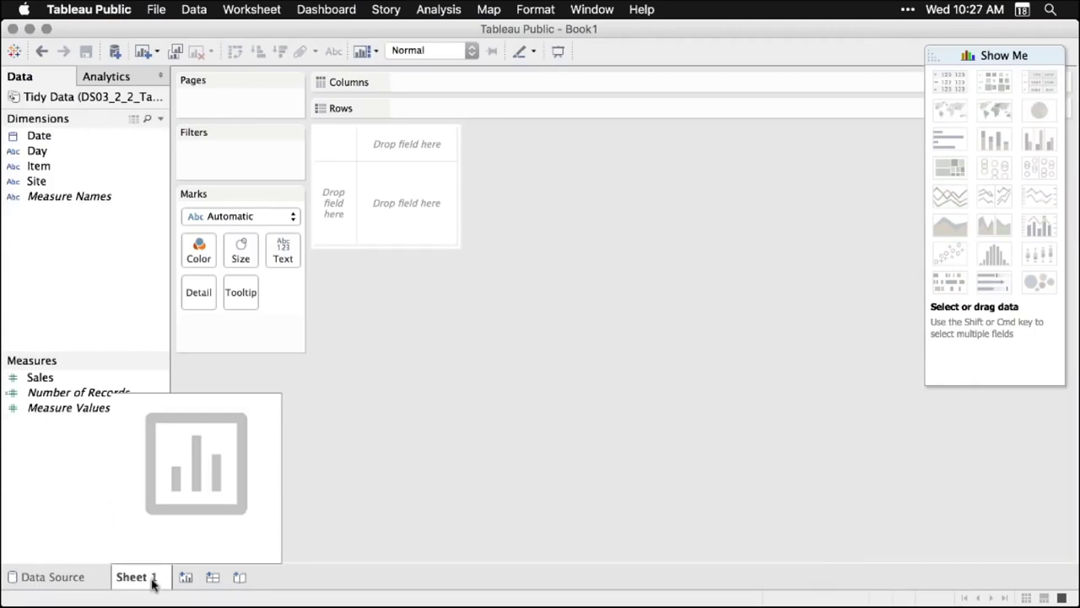
key("super+alt+2")
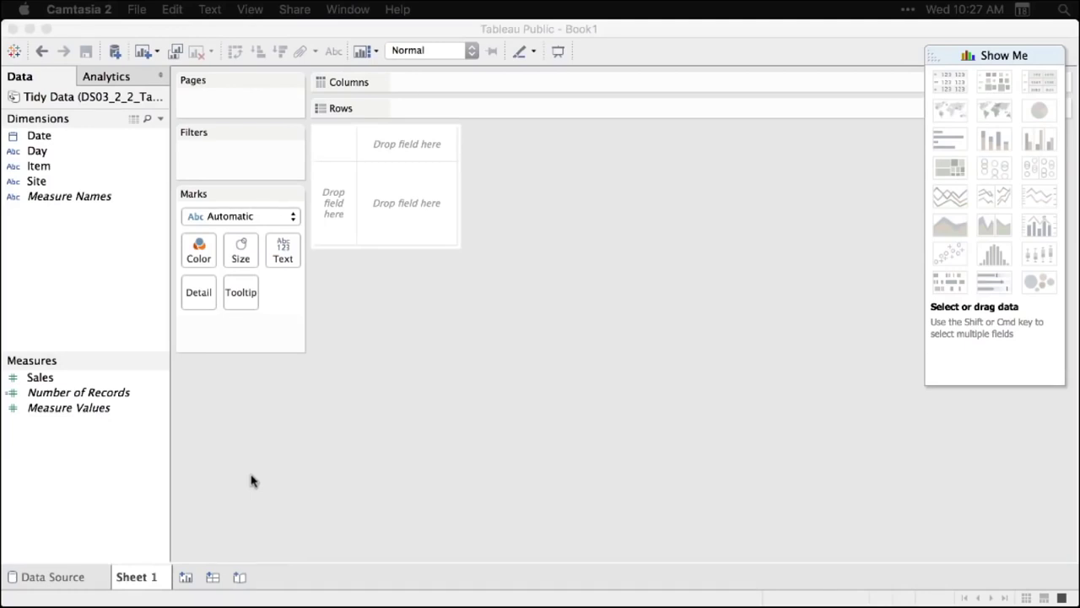
Build a table of summed Sales with Item as the rows and Date as the columns.
left_click(41, 378)
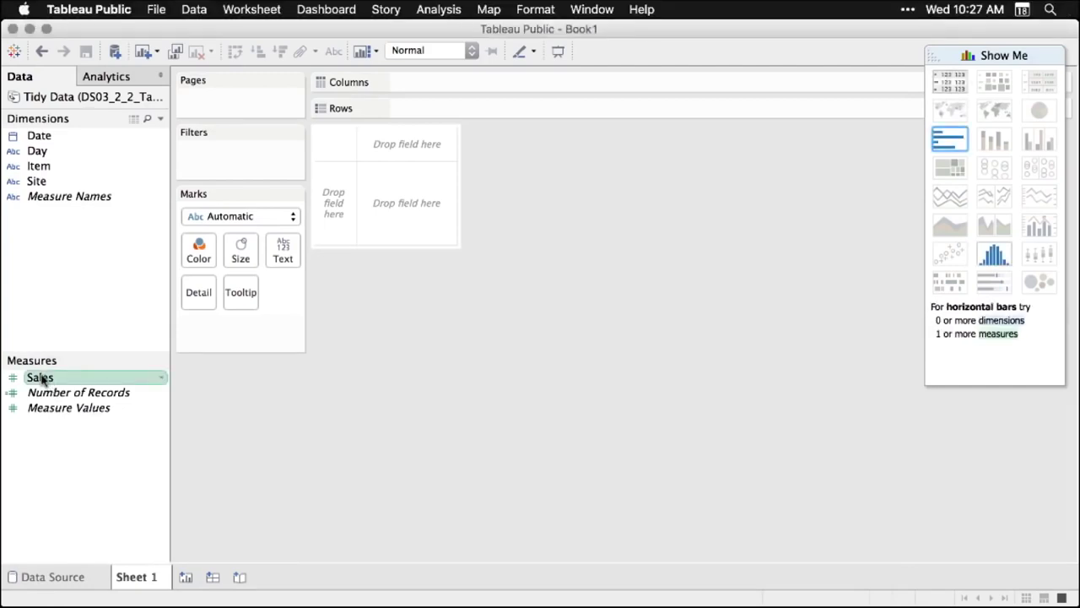
left_click_drag(39, 380, 405, 203)
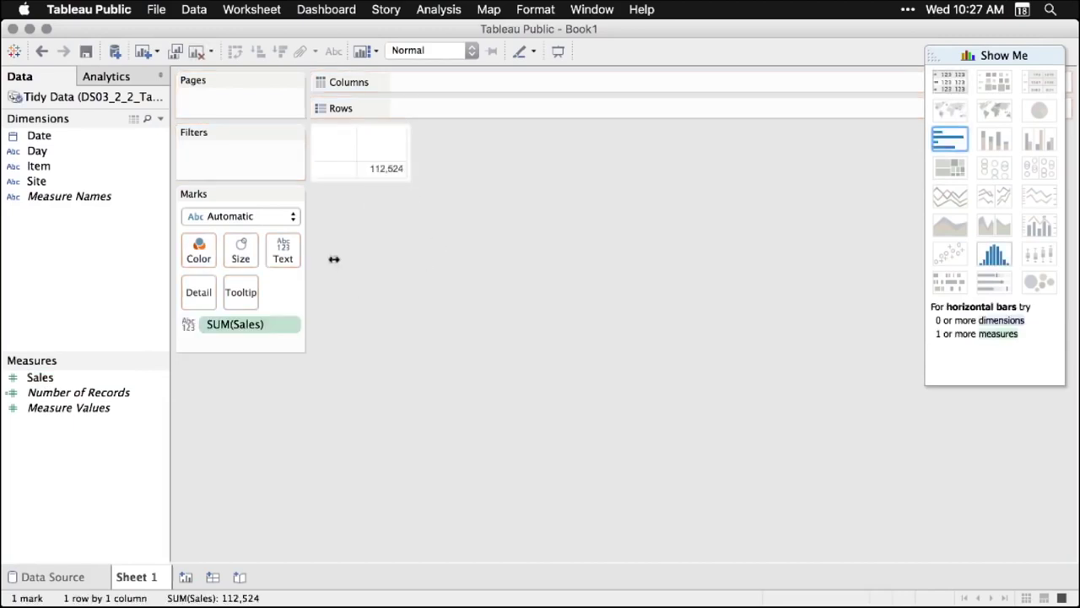
mouse_move(400, 178)
left_click(44, 169)
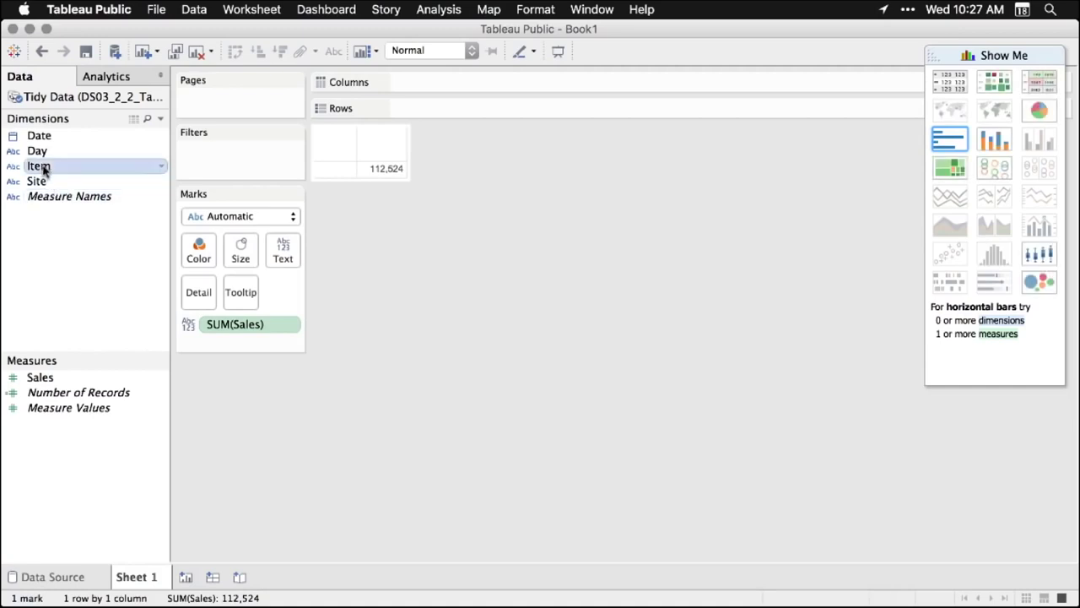
mouse_move(44, 169)
left_mouse_down()
mouse_move(225, 186)
mouse_move(367, 169)
mouse_move(438, 133)
mouse_move(433, 112)
left_mouse_up()
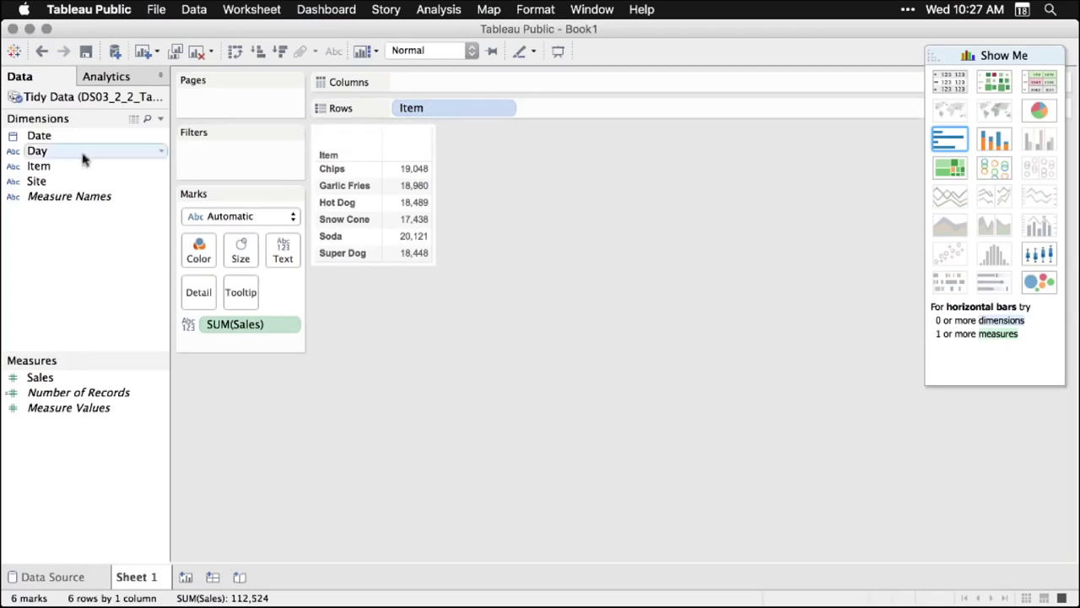
left_click(37, 140)
left_click_drag(36, 141, 420, 88)
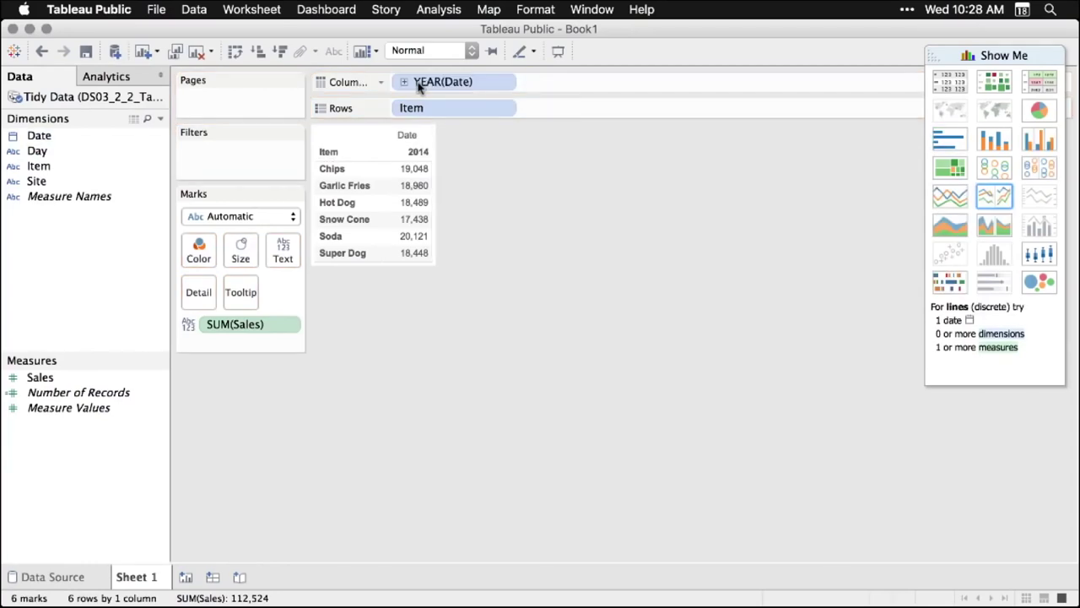
Try grouping the Date columns by quarter and by continuous day.
left_click(504, 84)
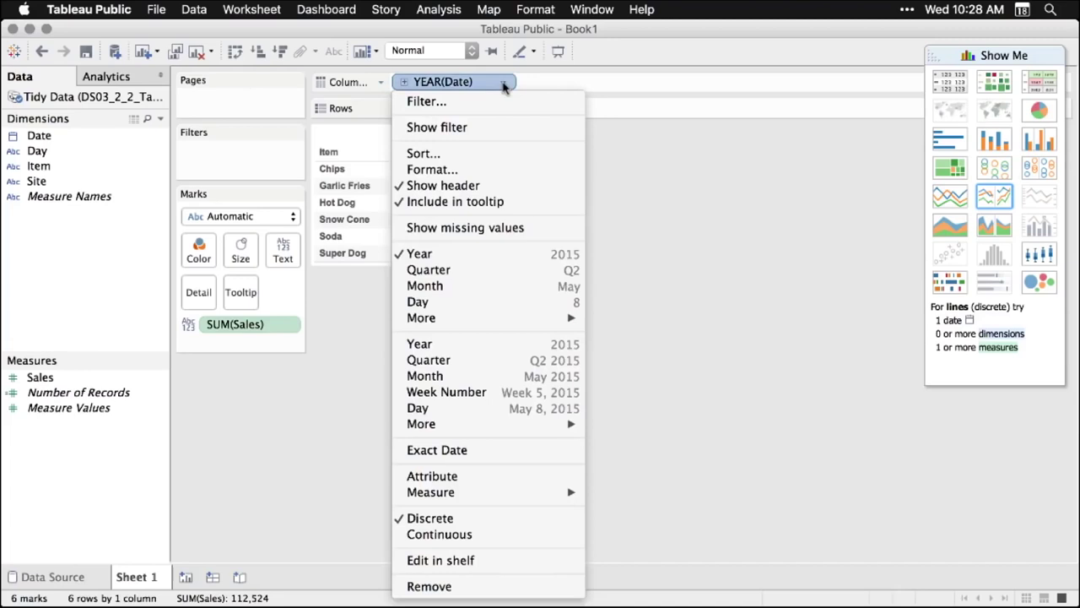
left_click(507, 270)
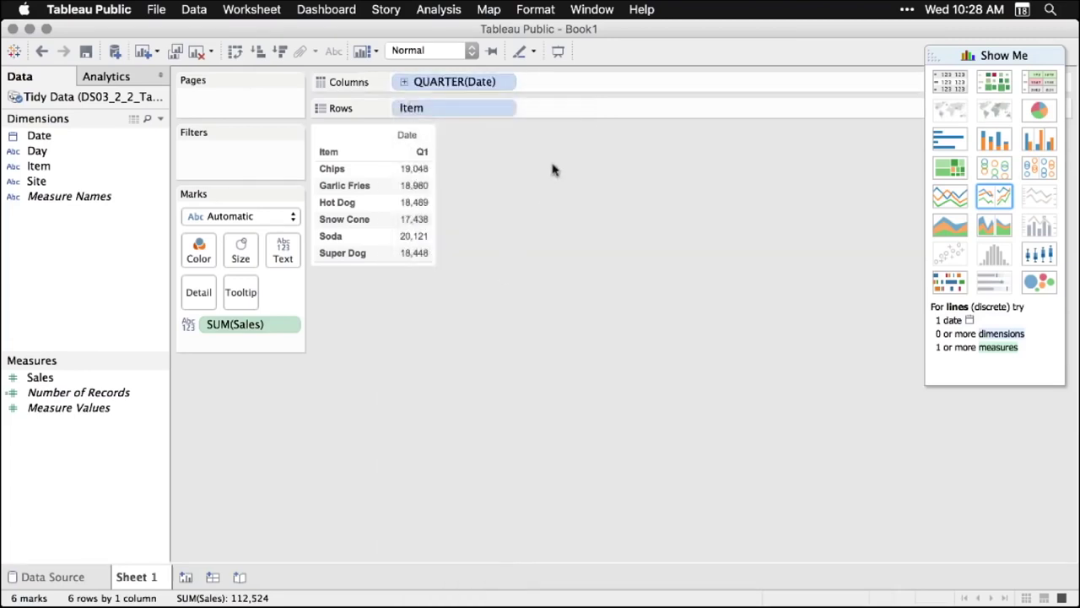
left_click(504, 83)
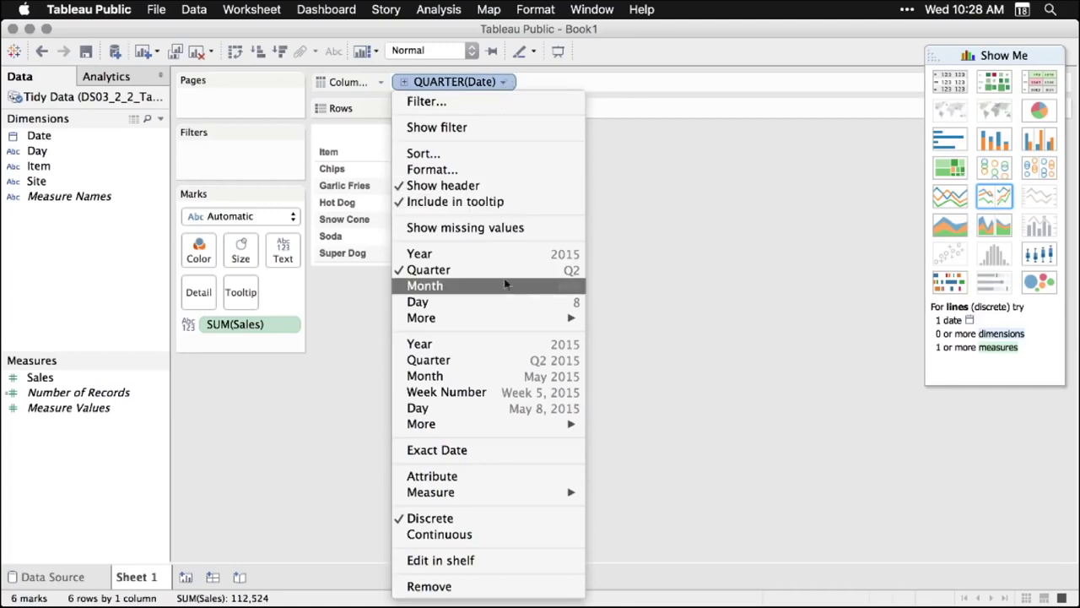
left_click(519, 410)
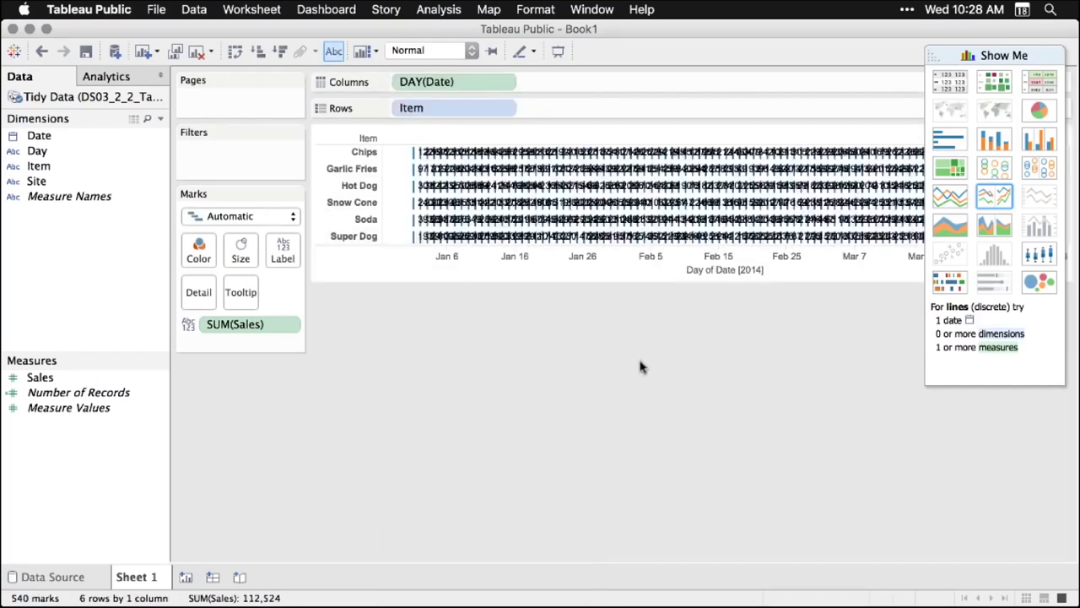
Group the dates by continuous week number and convert the table to a line chart with one colored line per item.
left_click(507, 82)
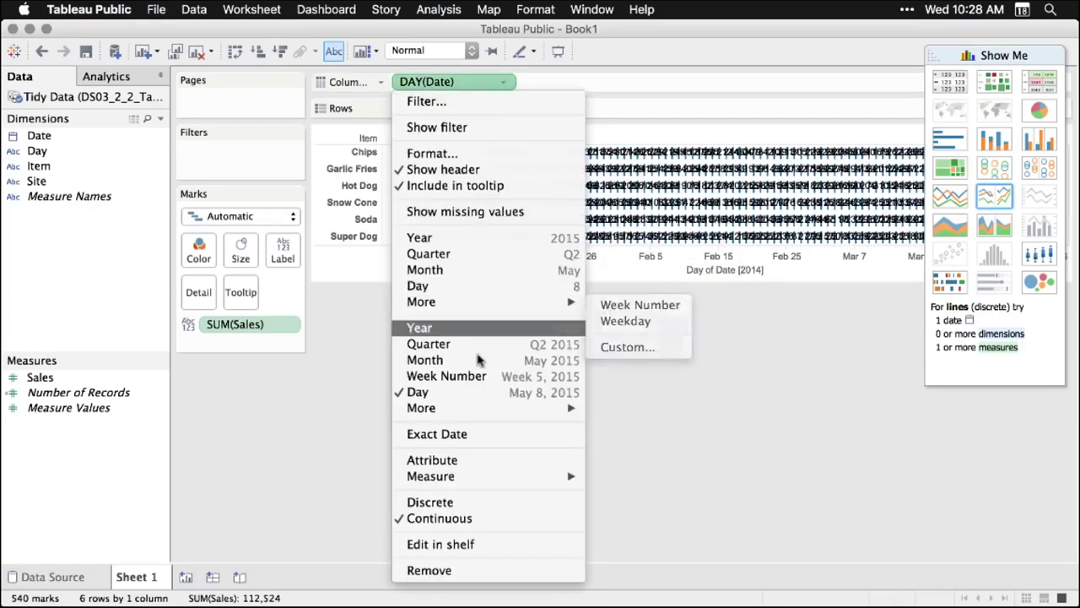
left_click(480, 376)
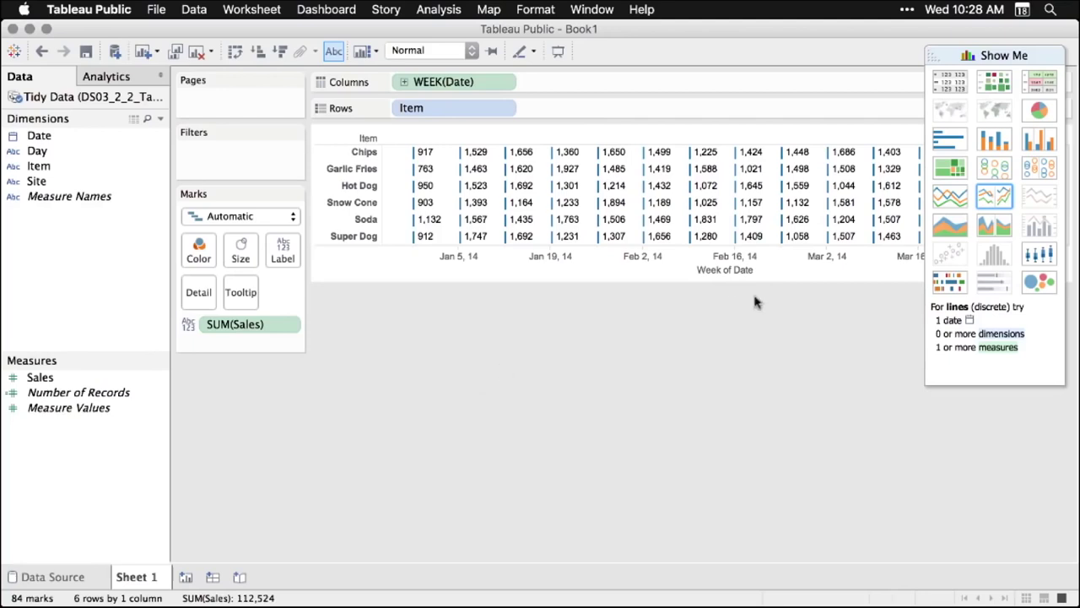
left_click(951, 196)
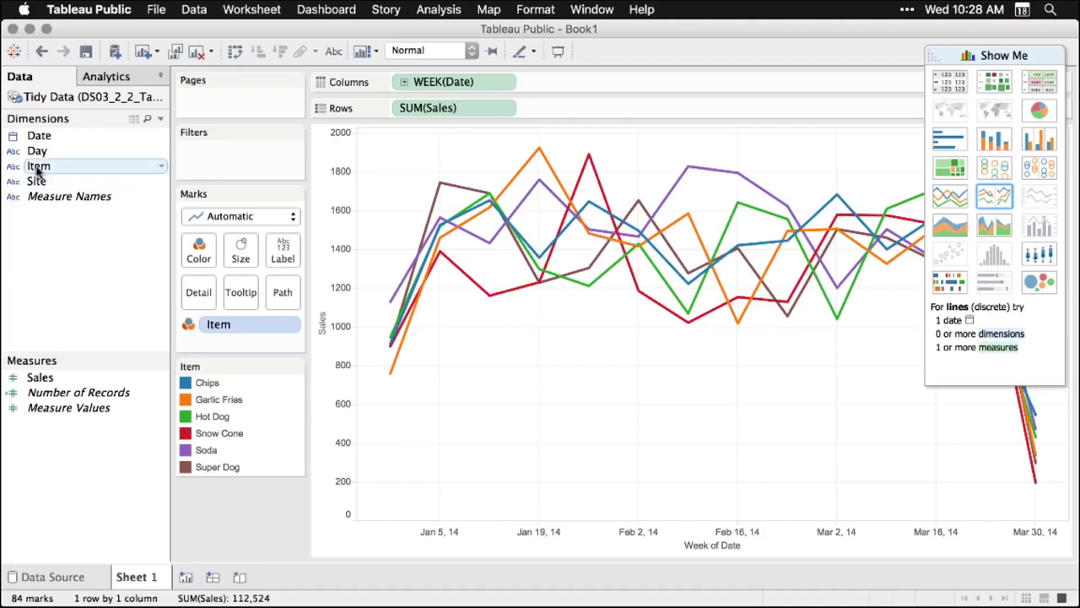
Split the line chart into a separate row for each Item and color the lines by Site instead of Item.
left_click_drag(37, 172, 404, 107)
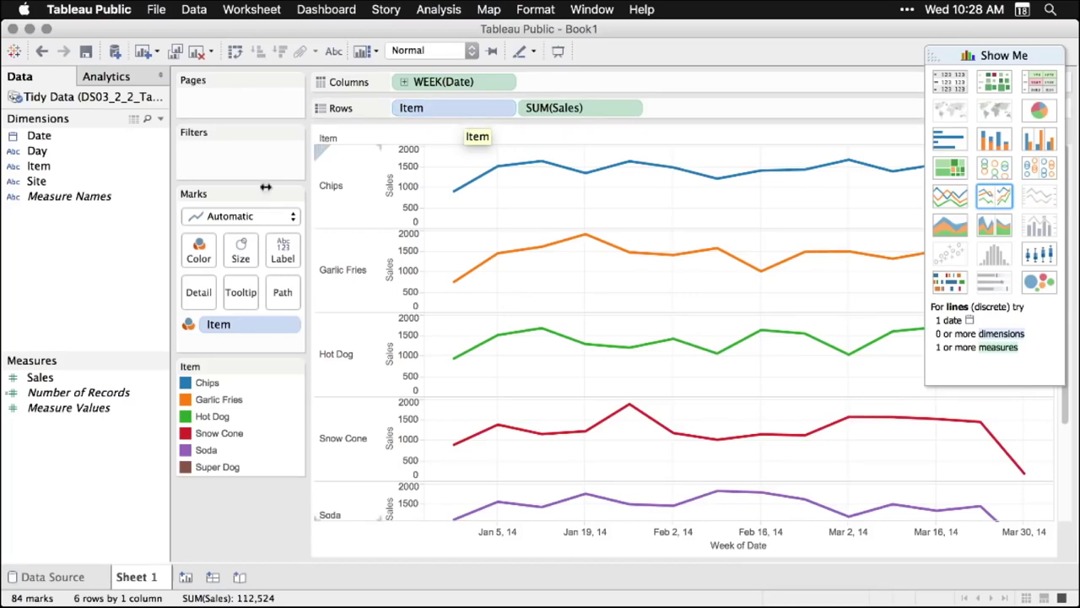
left_click(38, 184)
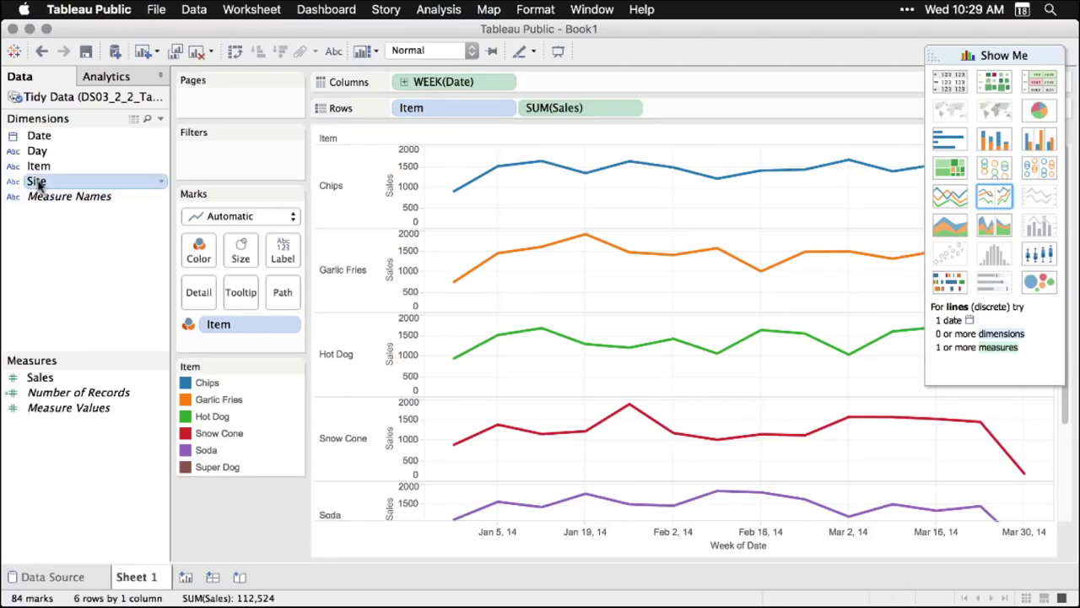
mouse_move(38, 184)
left_mouse_down()
mouse_move(234, 340)
mouse_move(232, 316)
left_mouse_up()
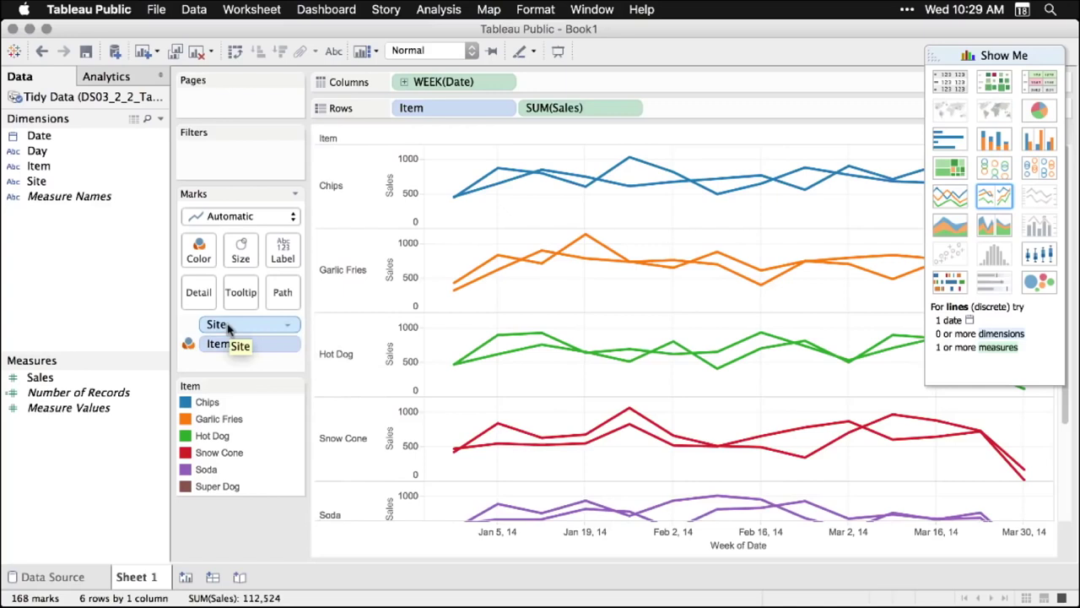
left_click_drag(227, 328, 202, 252)
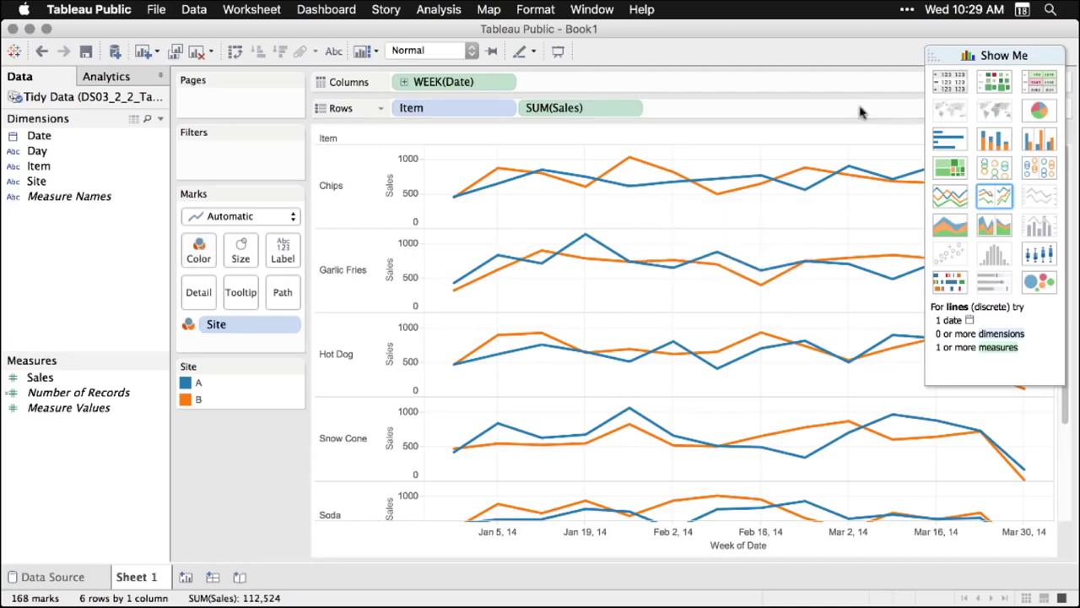
Add an average line to each item's chart and apply a forecast to the sales lines.
left_click(113, 77)
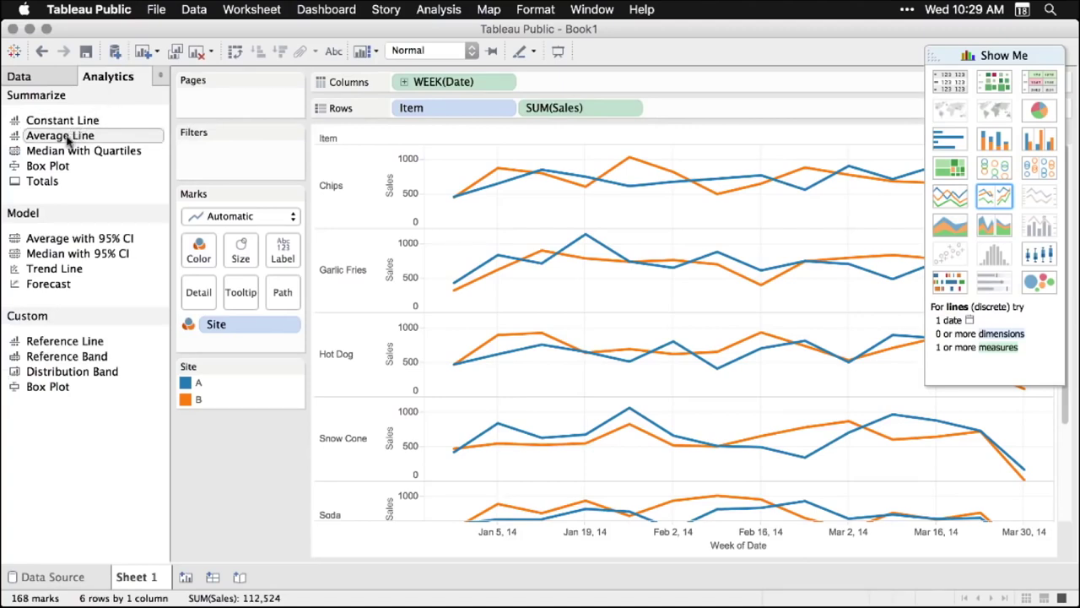
left_click_drag(69, 142, 530, 173)
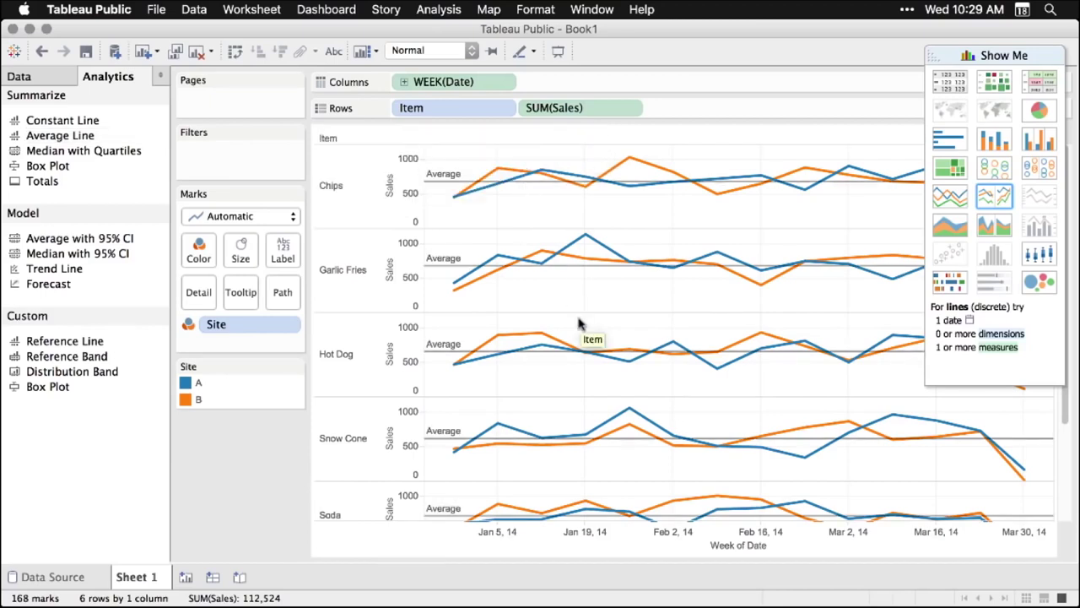
scroll(558, 354, "down", 5)
scroll(558, 355, "up", 2)
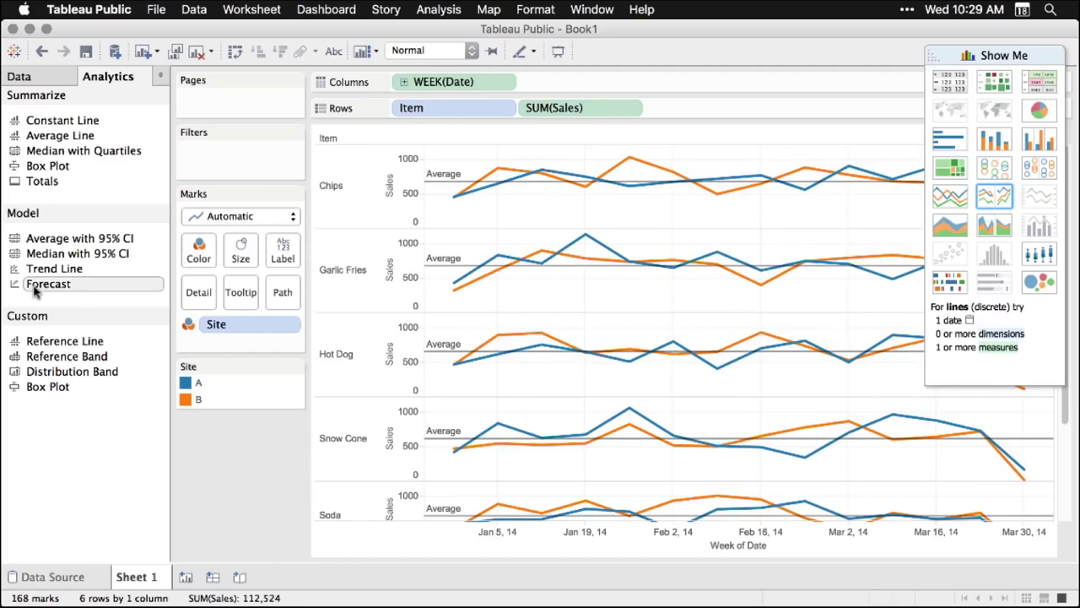
left_click_drag(35, 290, 475, 159)
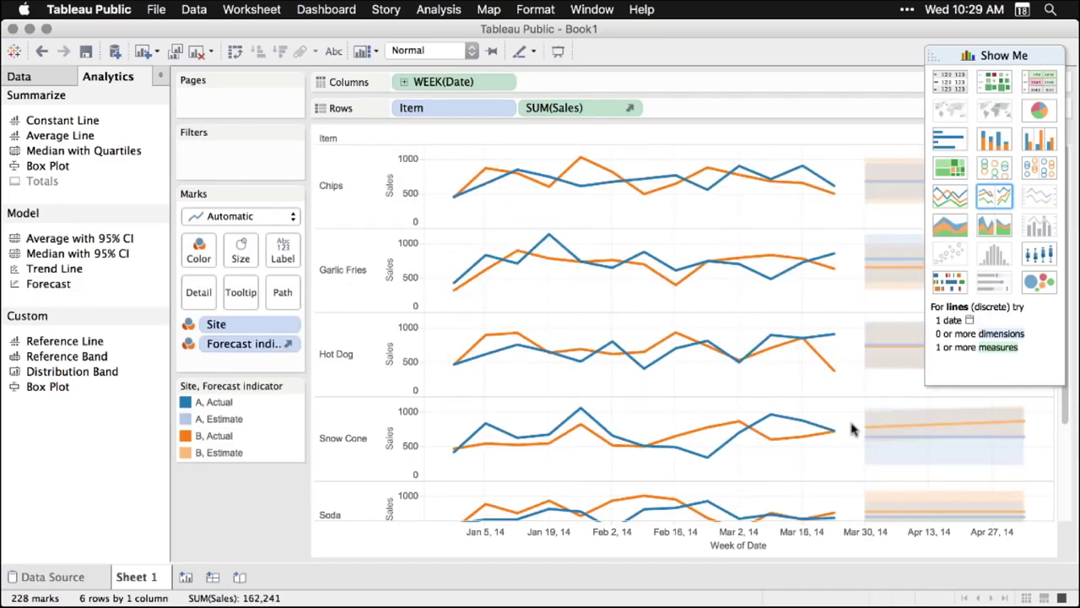
left_click_drag(933, 53, 411, 222)
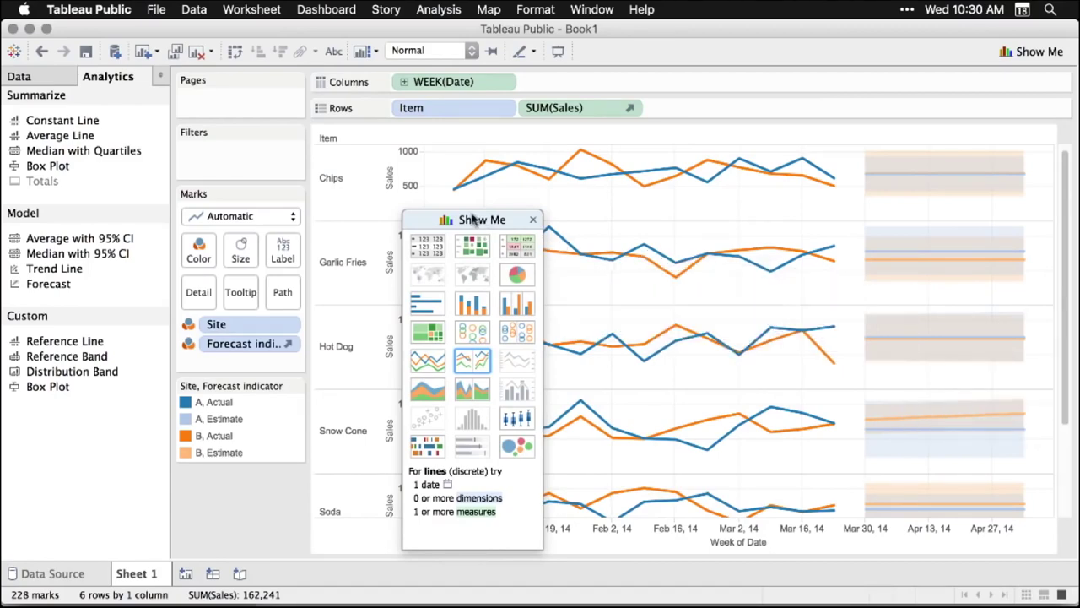
left_click_drag(475, 222, 991, 81)
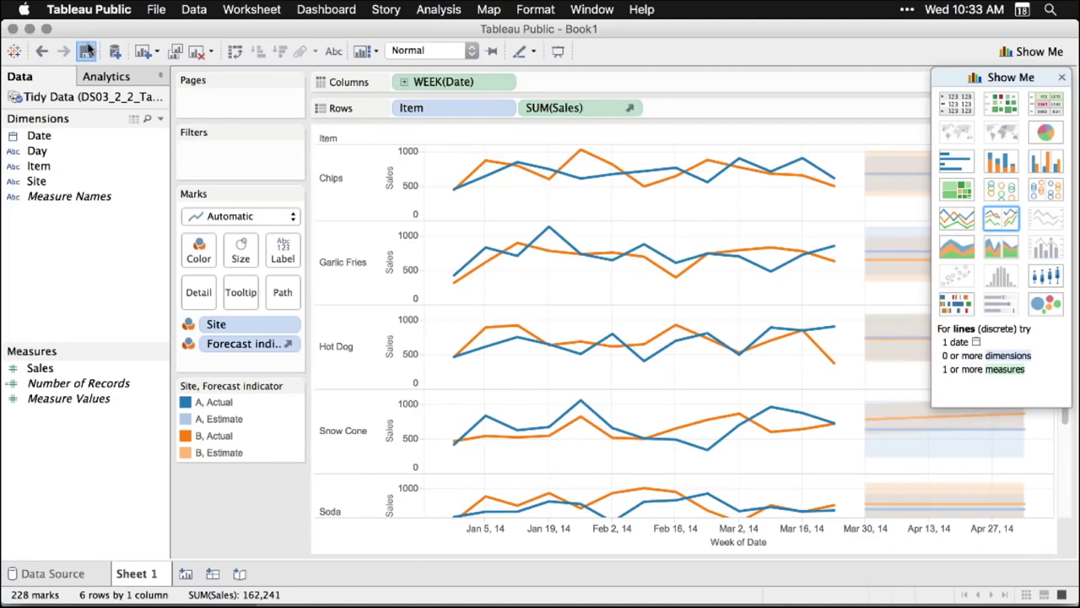
Start saving the workbook and sign in to Tableau Public with the account e-mail and password.
left_click(87, 50)
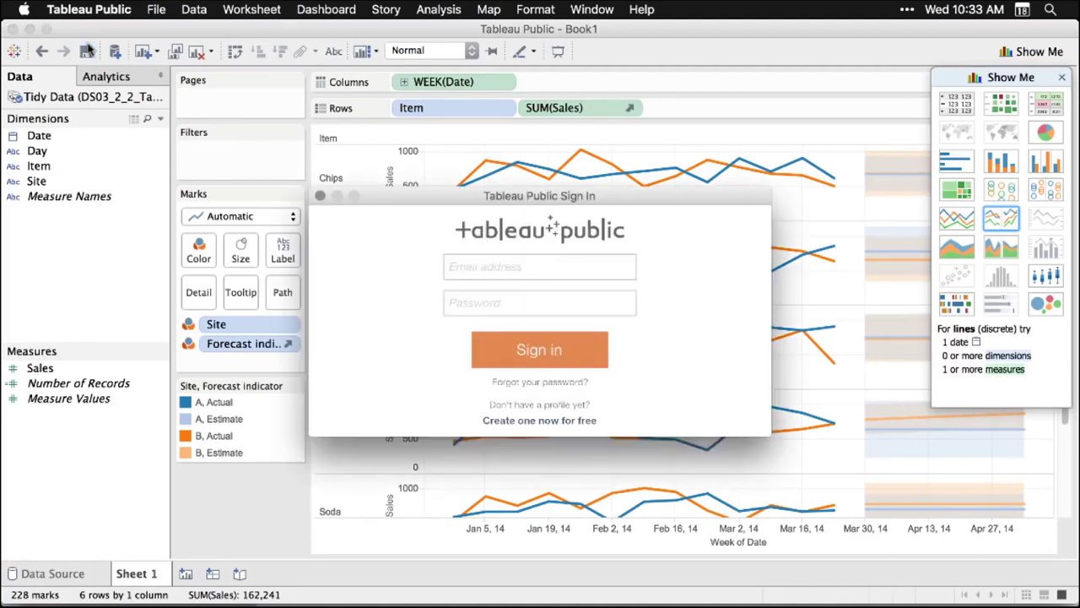
key("super+v")
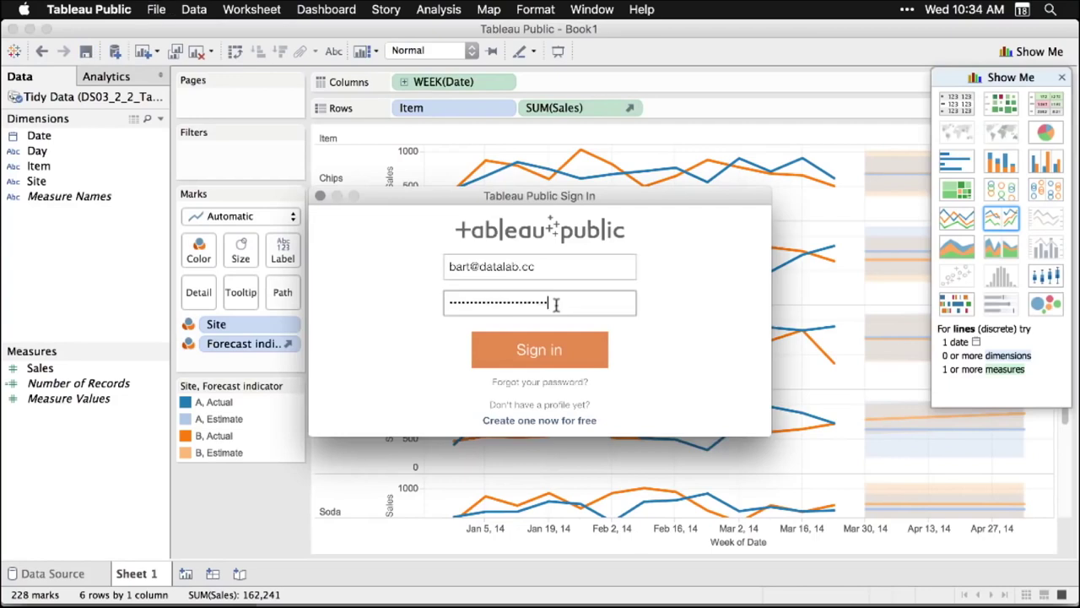
left_click(545, 359)
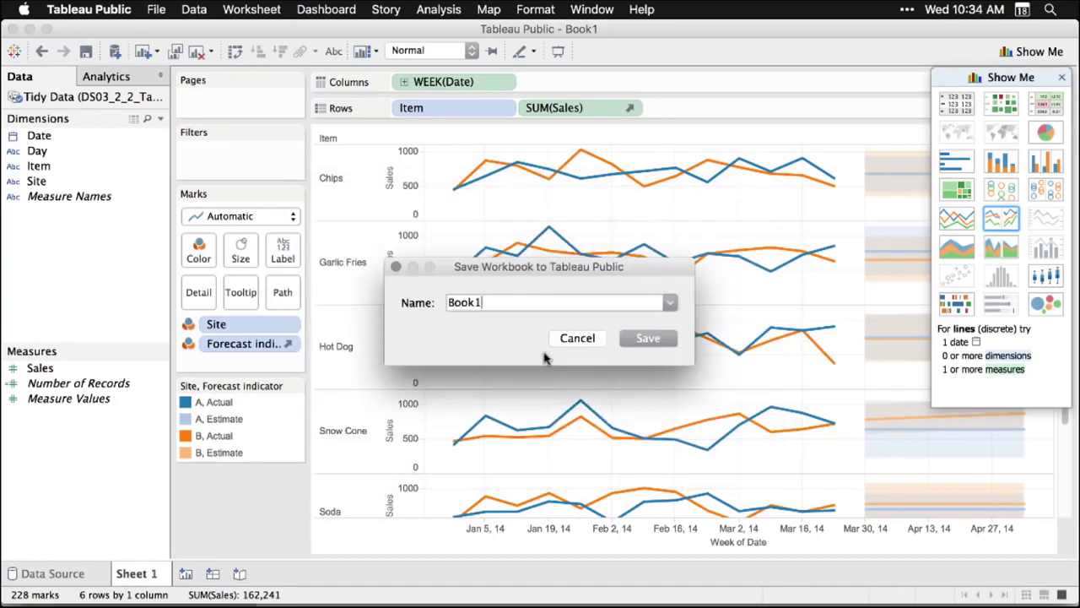
Save the workbook to Tableau Public under the name DS03_2_2_TableauPublic.
left_click_drag(497, 304, 422, 304)
type("DS03_2_2_TableauPublic")
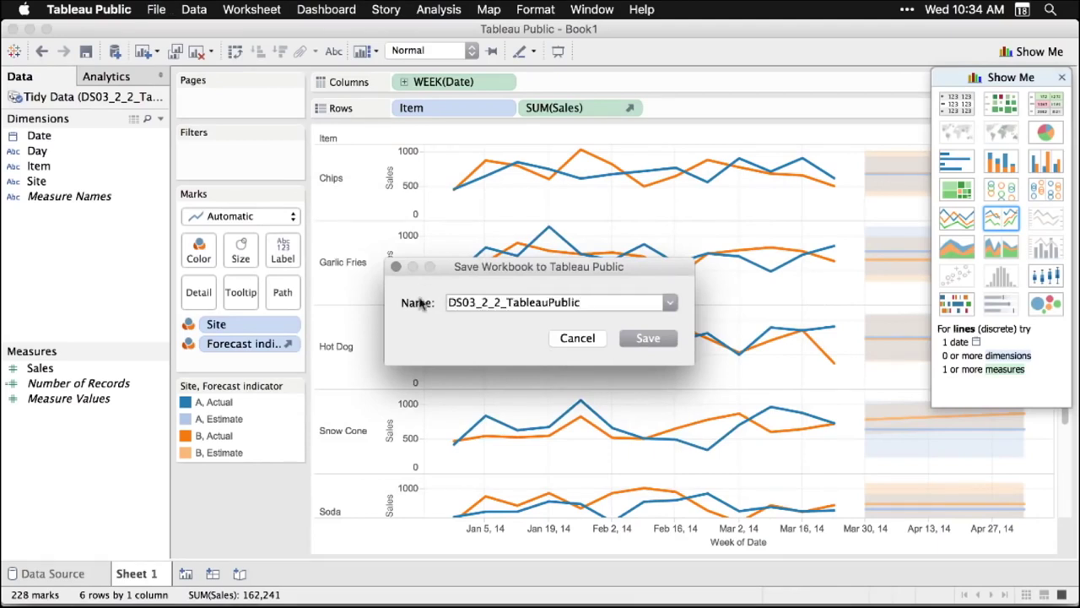
left_click(651, 338)
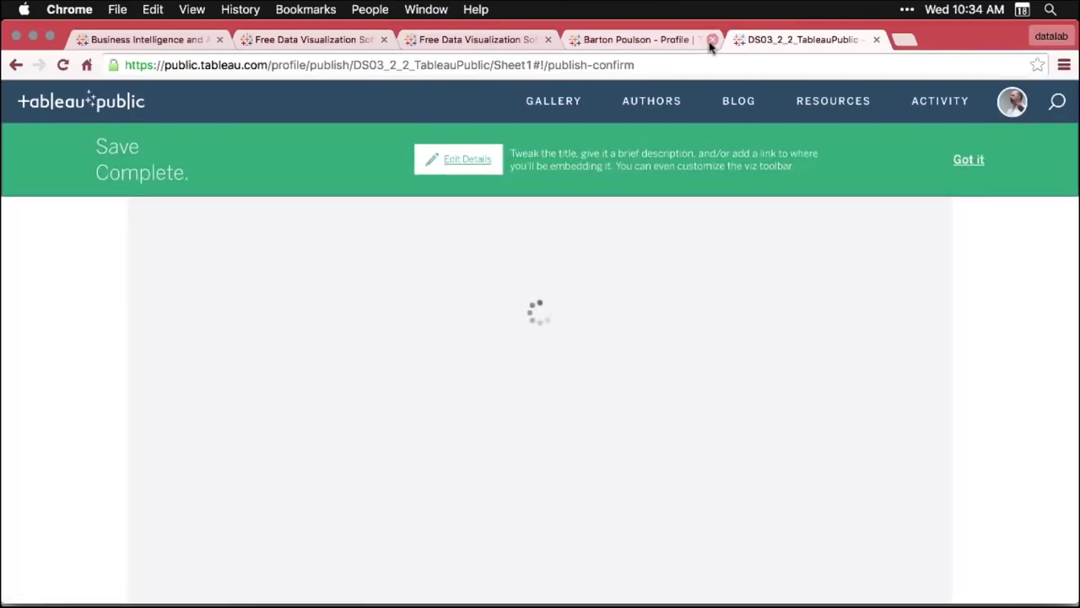
Close the browser's author profile page and look over the published sales charts down to the workbook title.
left_click(712, 40)
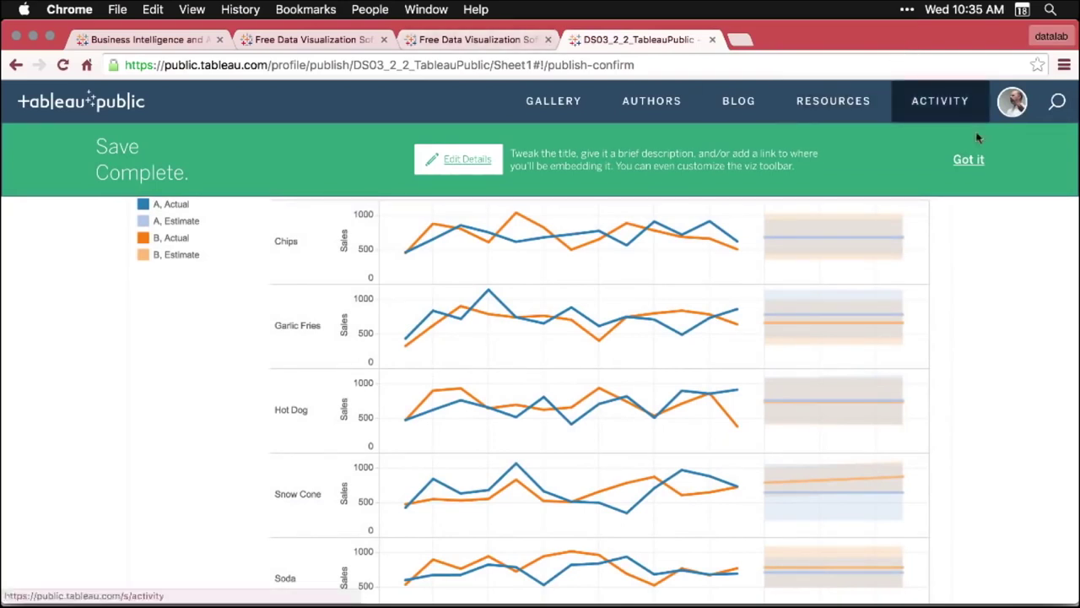
left_click(1017, 103)
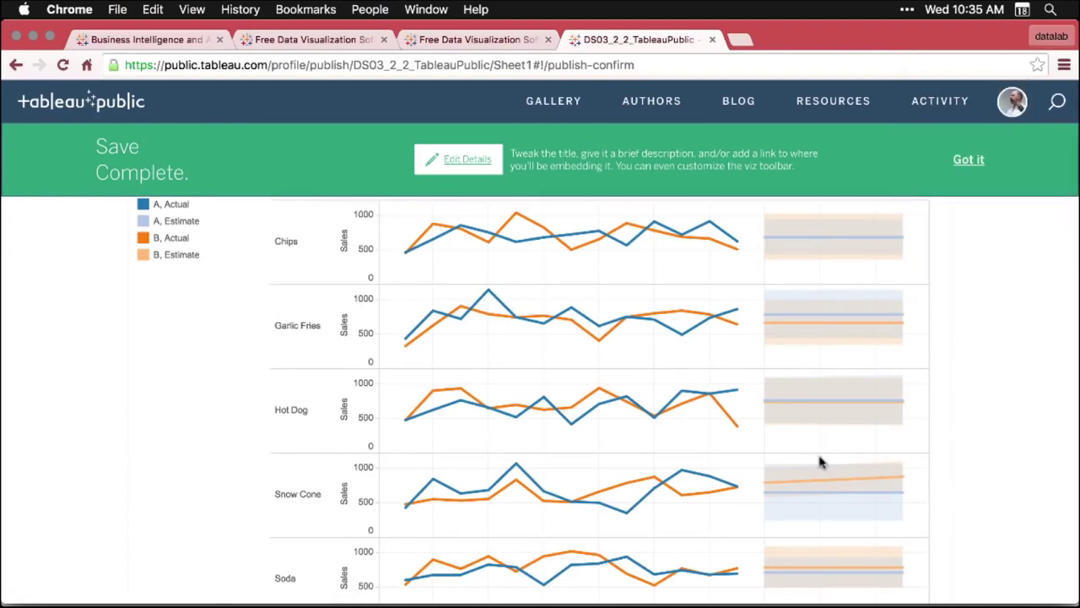
scroll(639, 446, "down", 10)
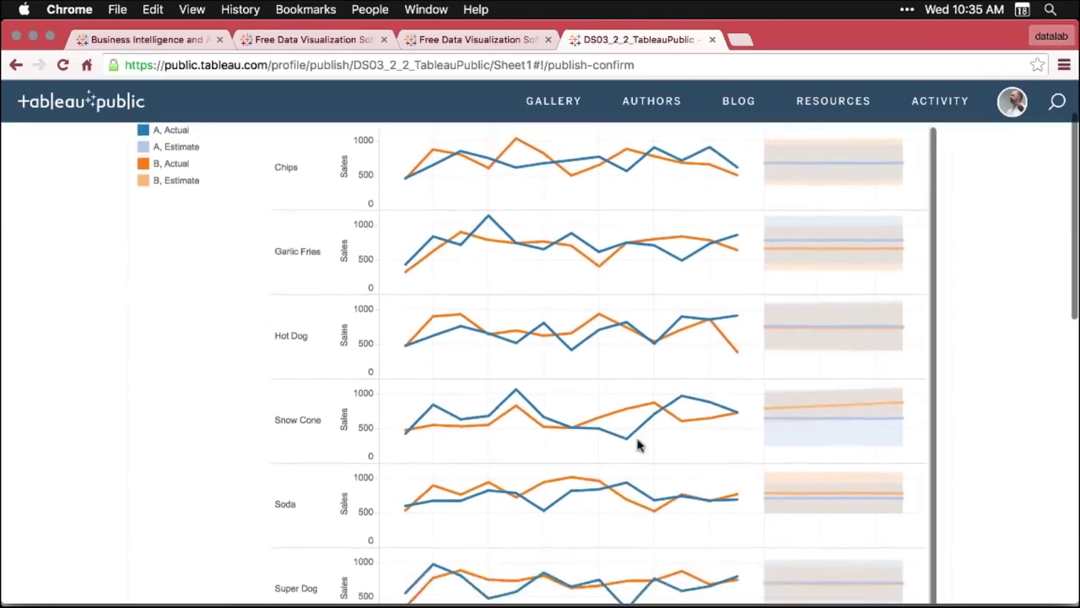
scroll(639, 445, "down", 2)
scroll(639, 445, "up", 6)
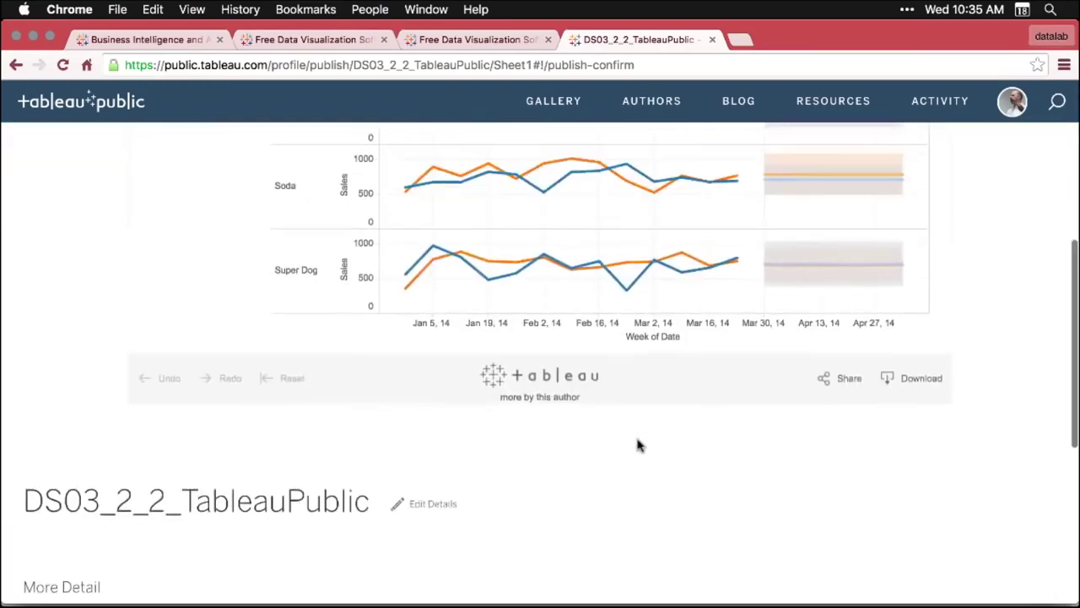
scroll(639, 446, "up", 1)
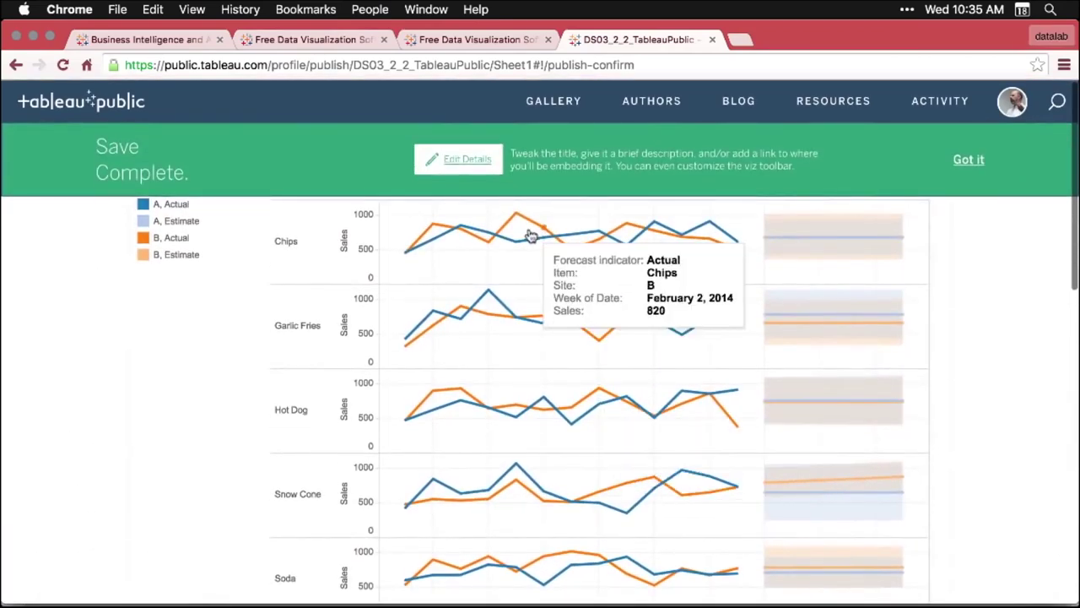
Edit the published workbook's details to show workbook sheets as tabs, save the change and return to the charts.
left_click(465, 165)
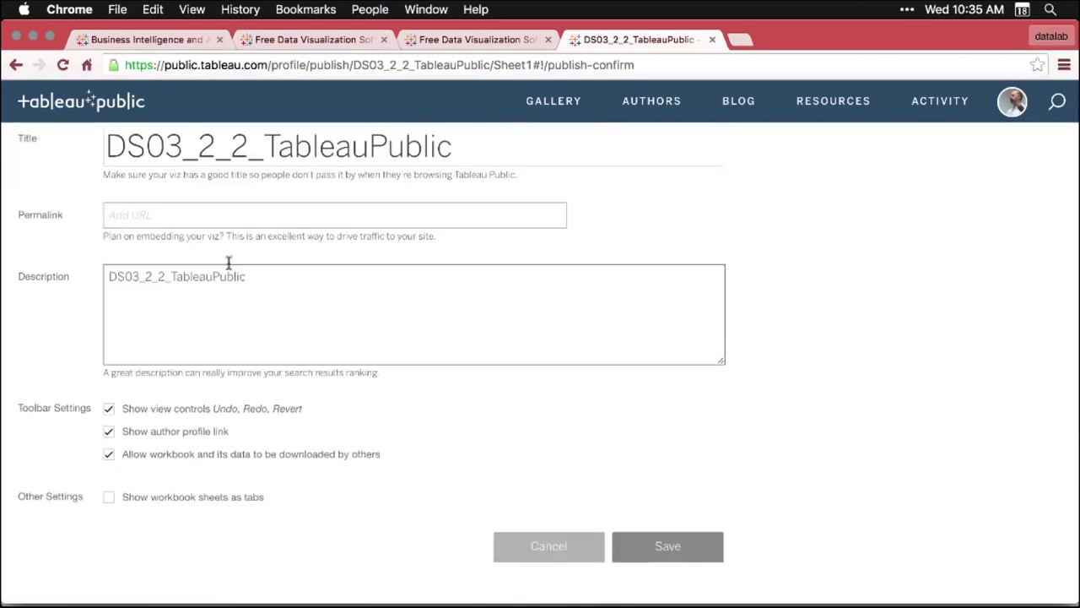
left_click(246, 287)
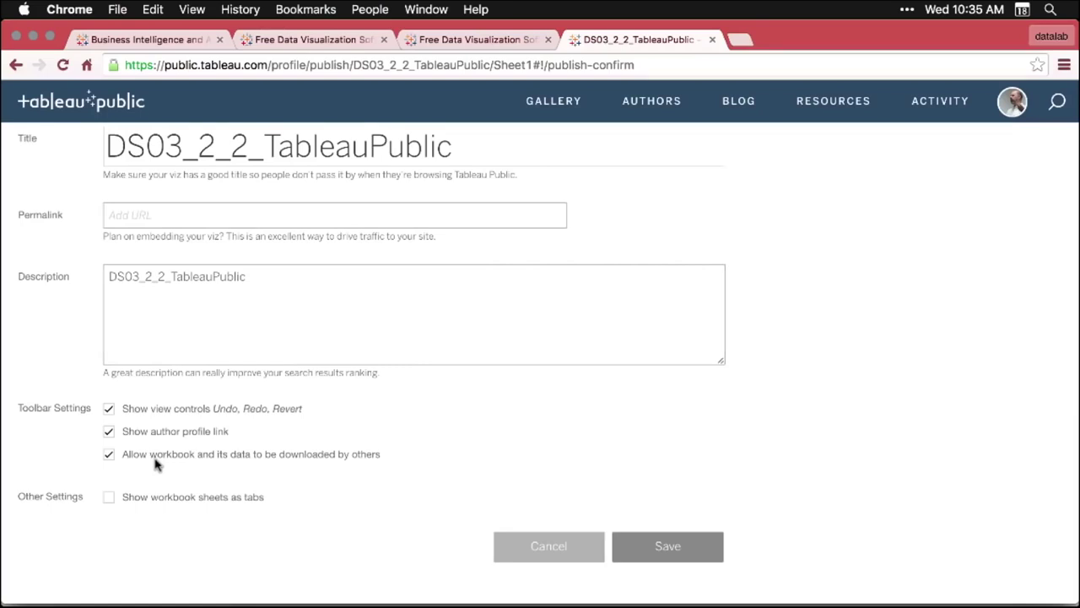
left_click(109, 498)
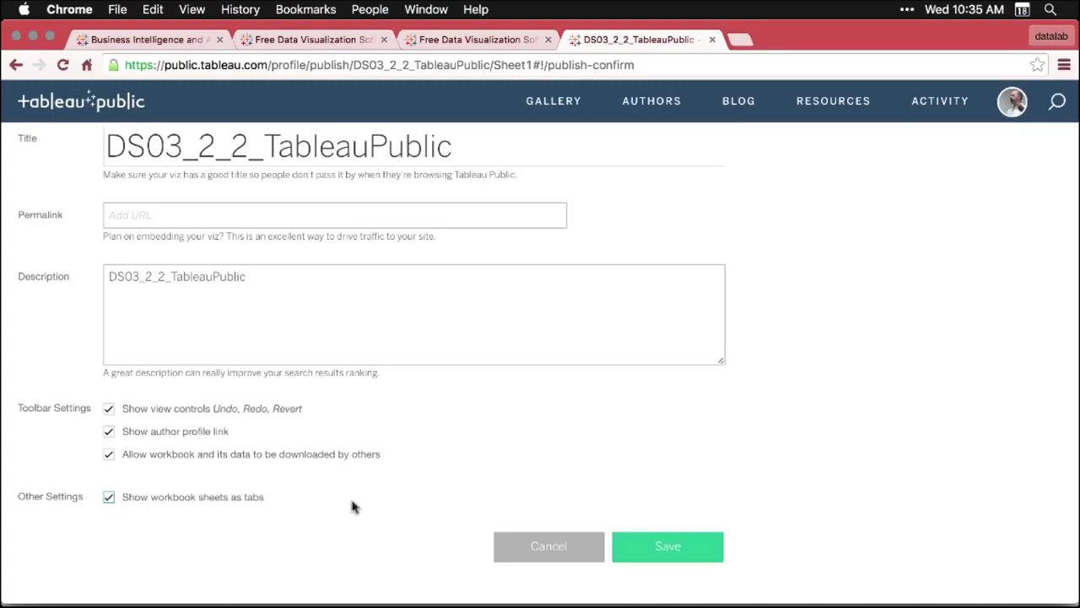
left_click(682, 550)
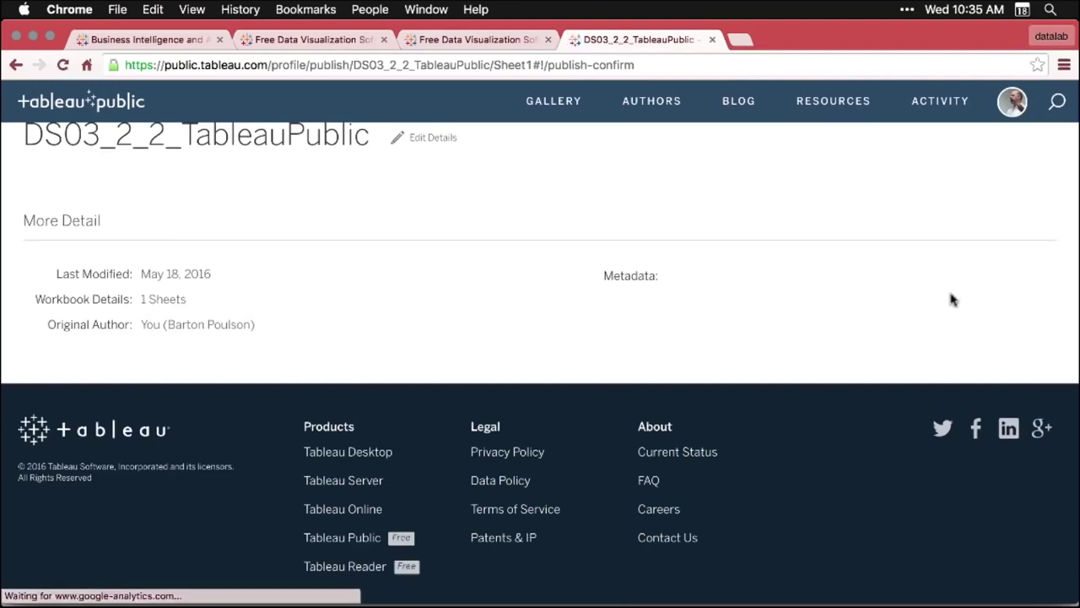
scroll(951, 300, "up", 5)
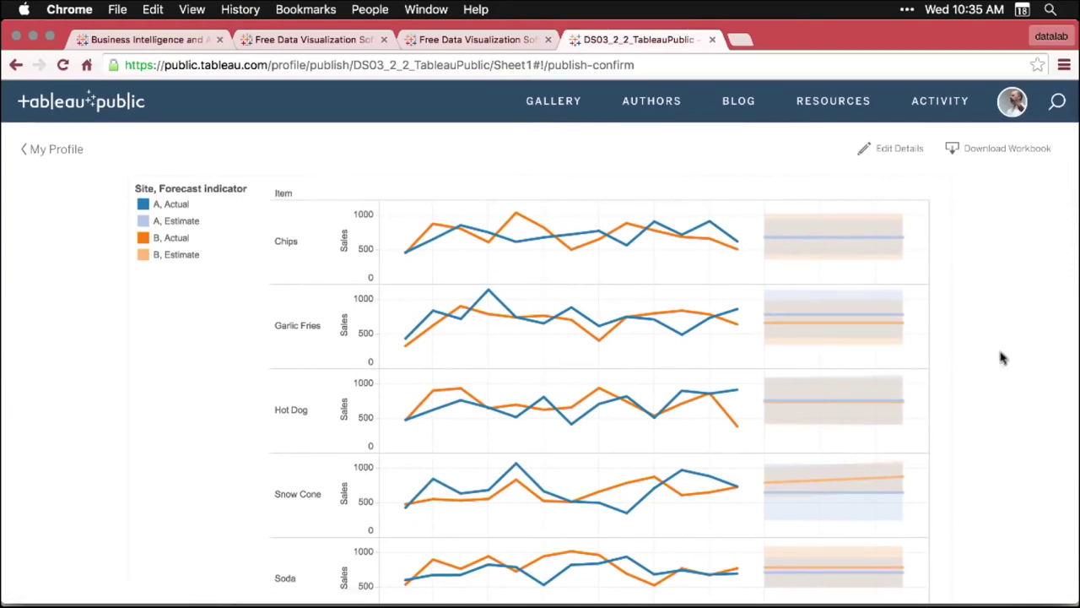
Read the IBM SPSS Software web page from the introduction through its analytics capability areas.
key("super+bracketleft")
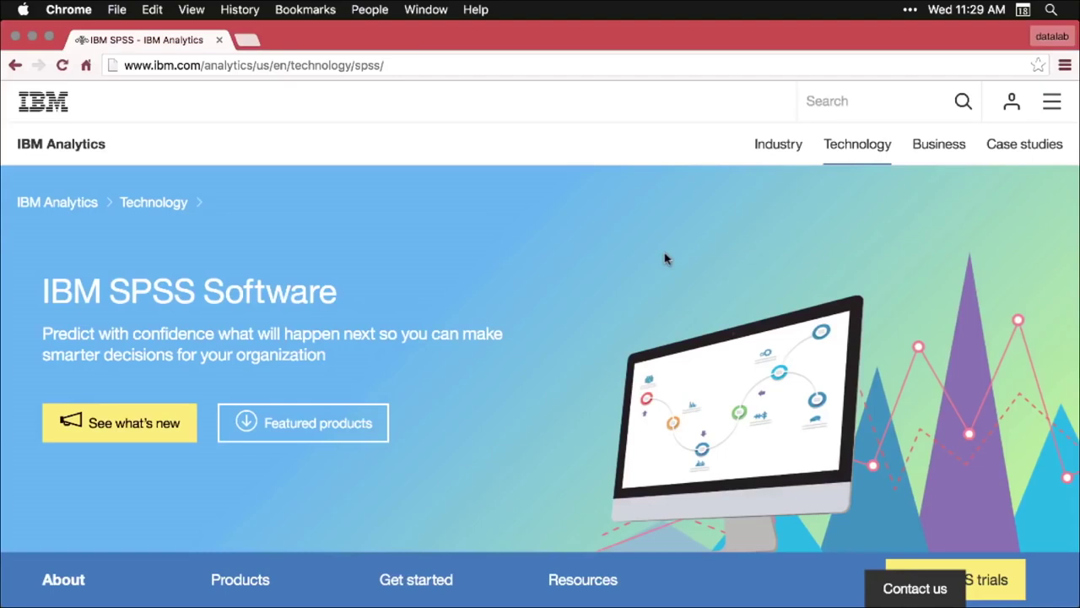
scroll(666, 258, "down", 2)
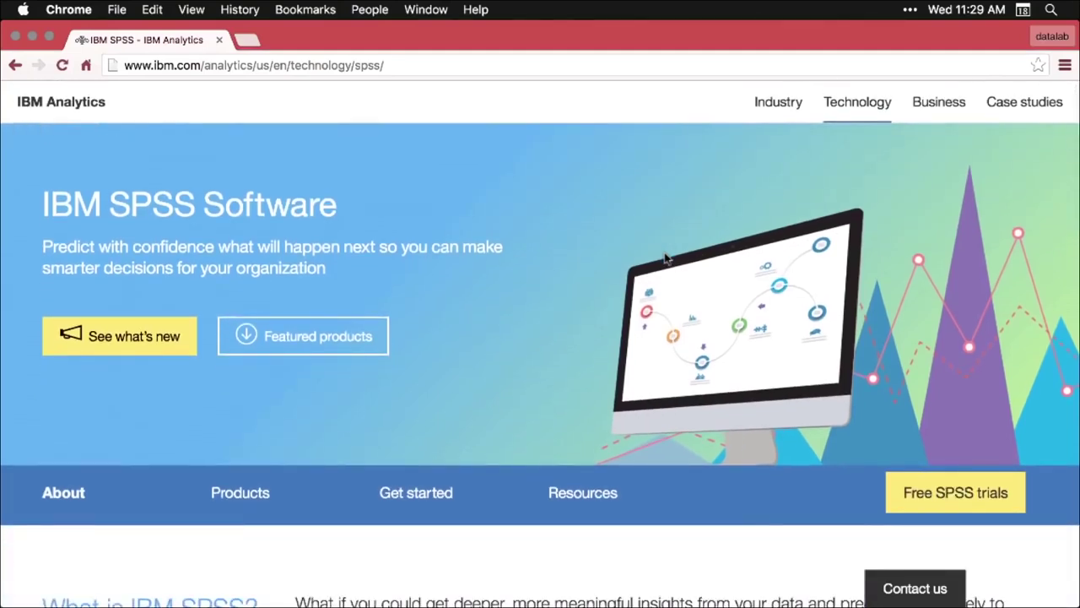
scroll(665, 258, "down", 1)
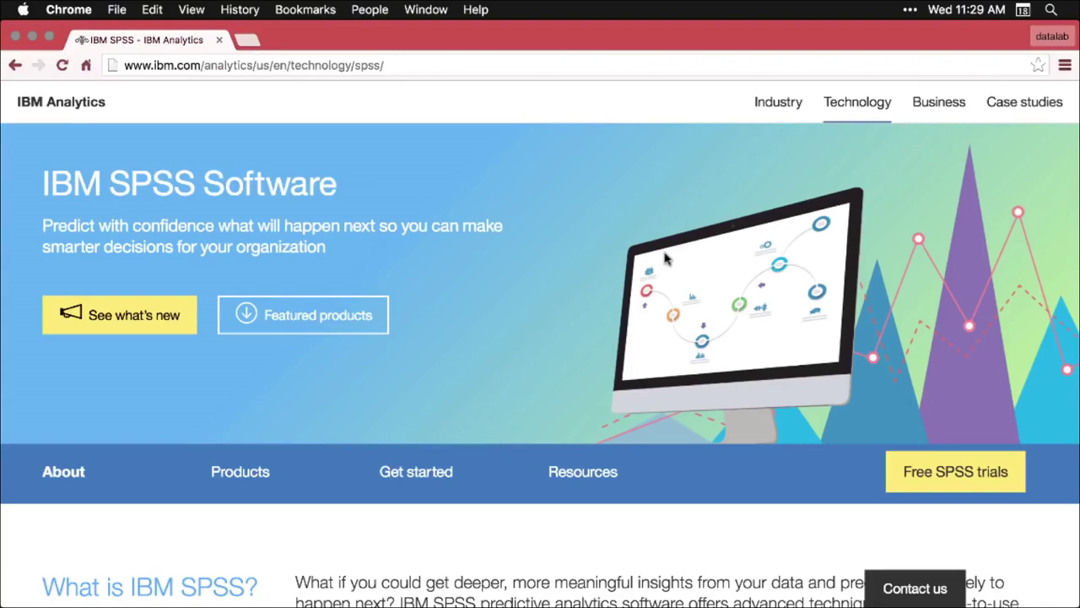
scroll(666, 258, "down", 3)
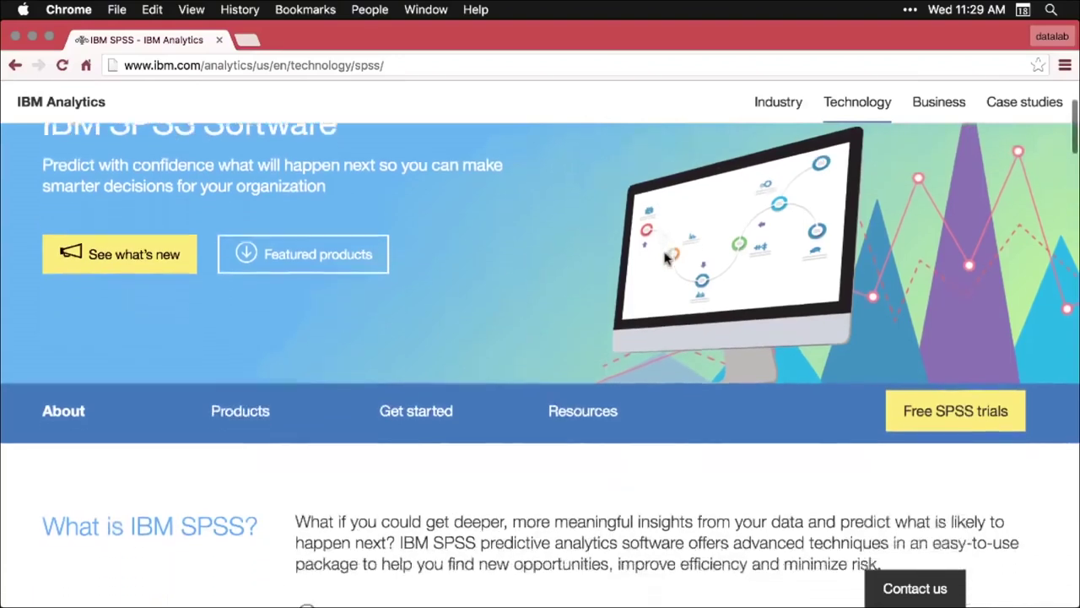
scroll(666, 258, "down", 6)
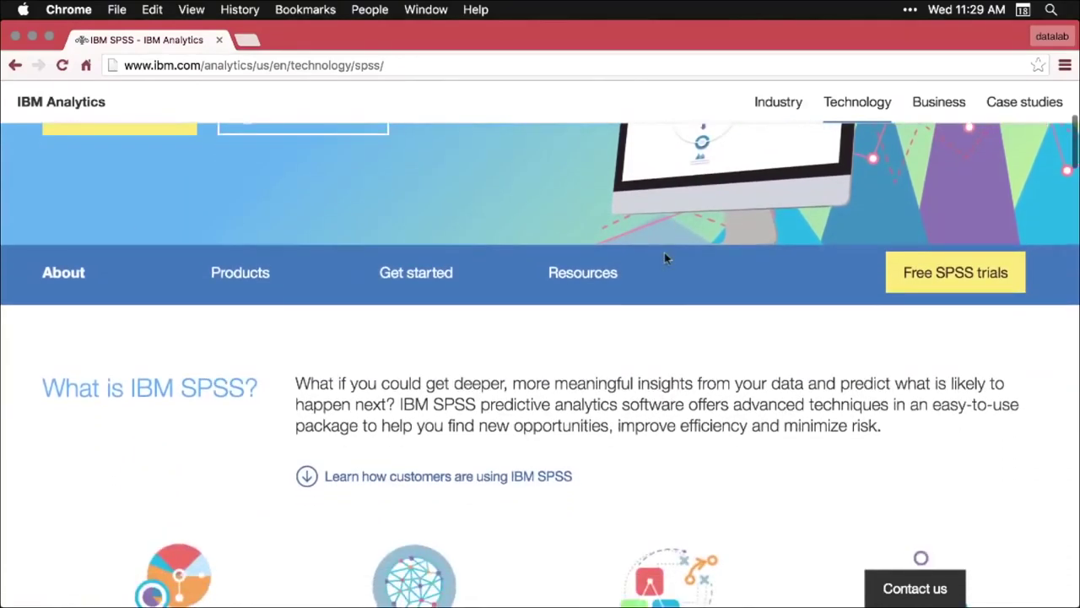
scroll(666, 259, "down", 2)
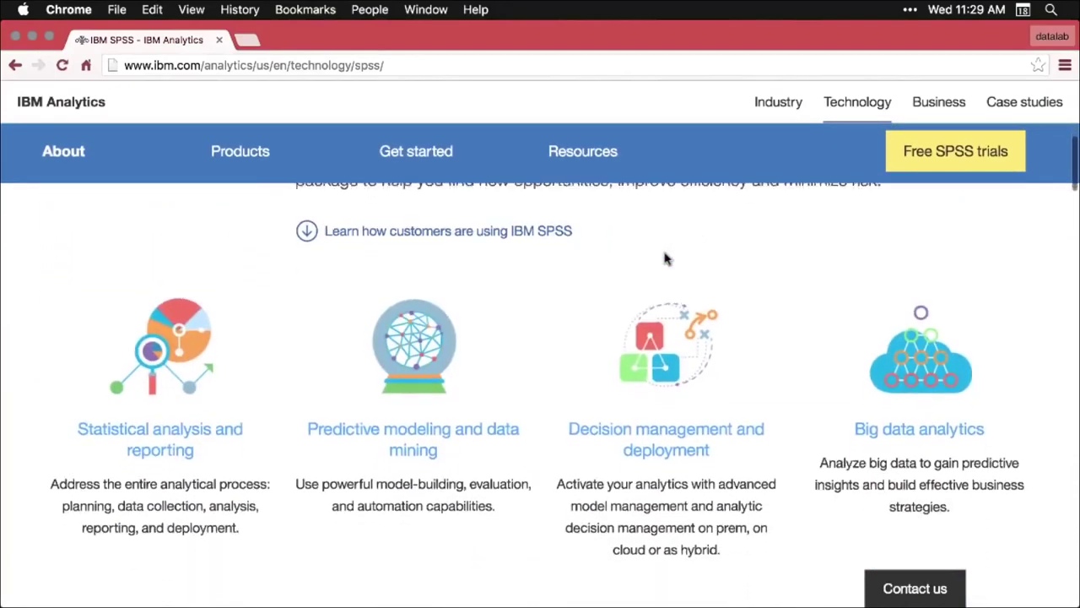
scroll(666, 258, "down", 1)
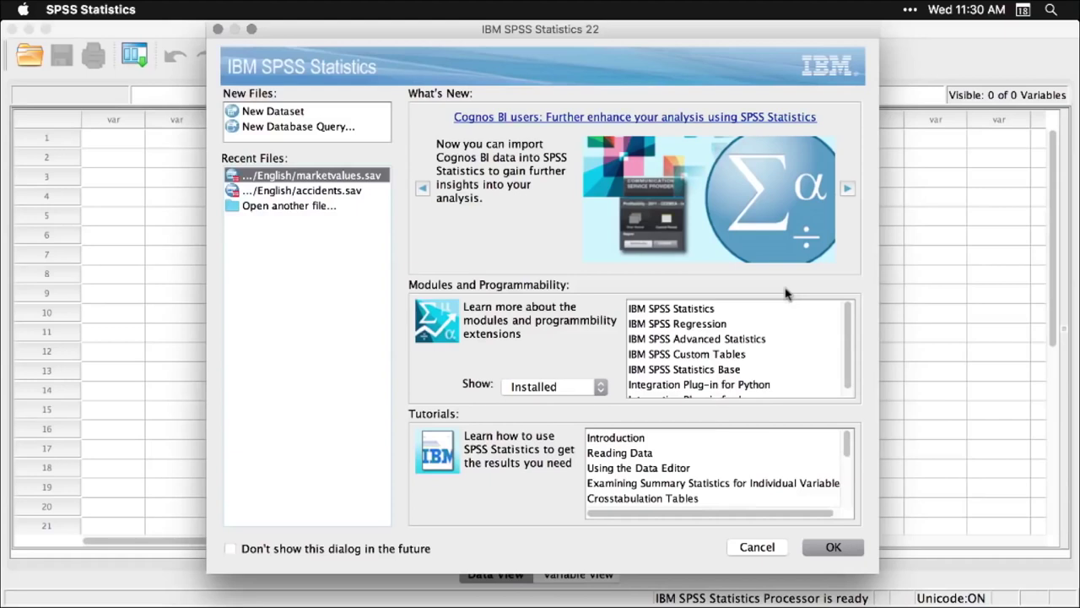
Dismiss the SPSS Statistics start dialog, open marketvalues.sav from the English samples folder in Path Finder, and browse its rows.
left_click(758, 547)
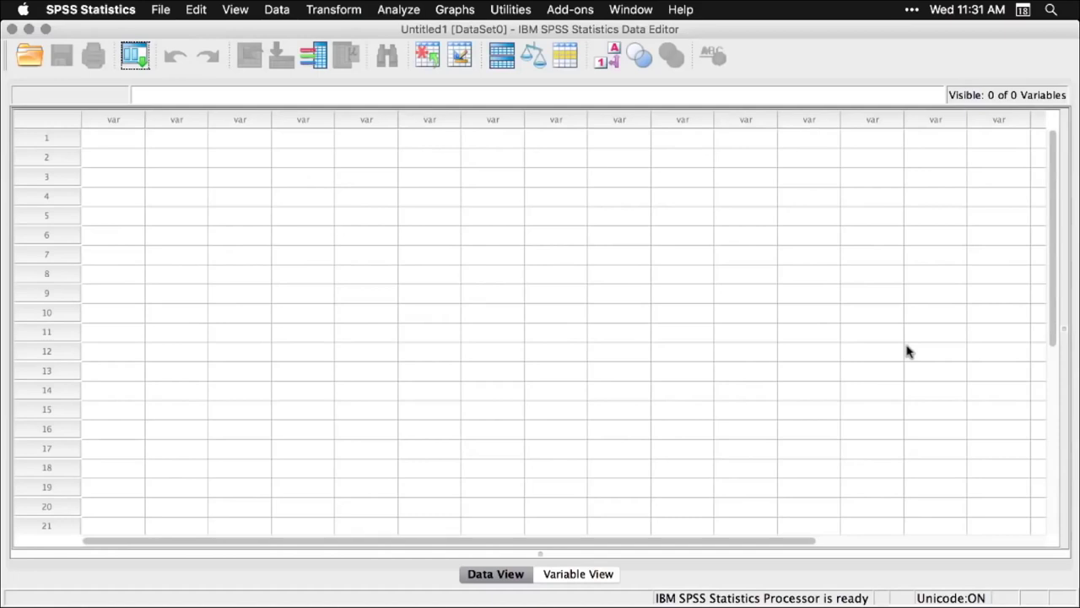
key("super+Tab")
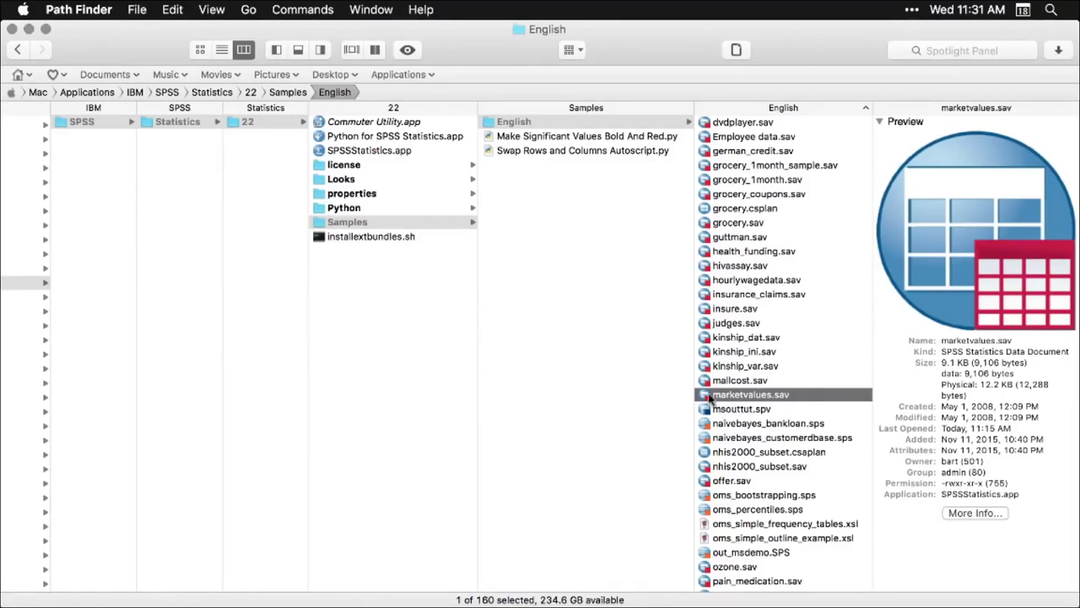
double_click(706, 398)
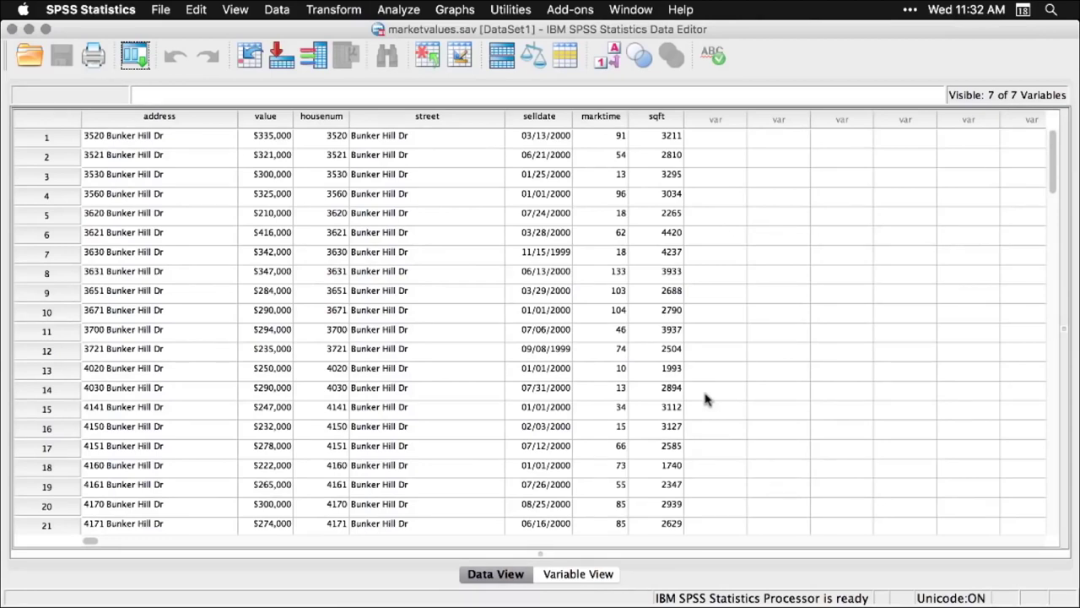
scroll(705, 394, "down", 12)
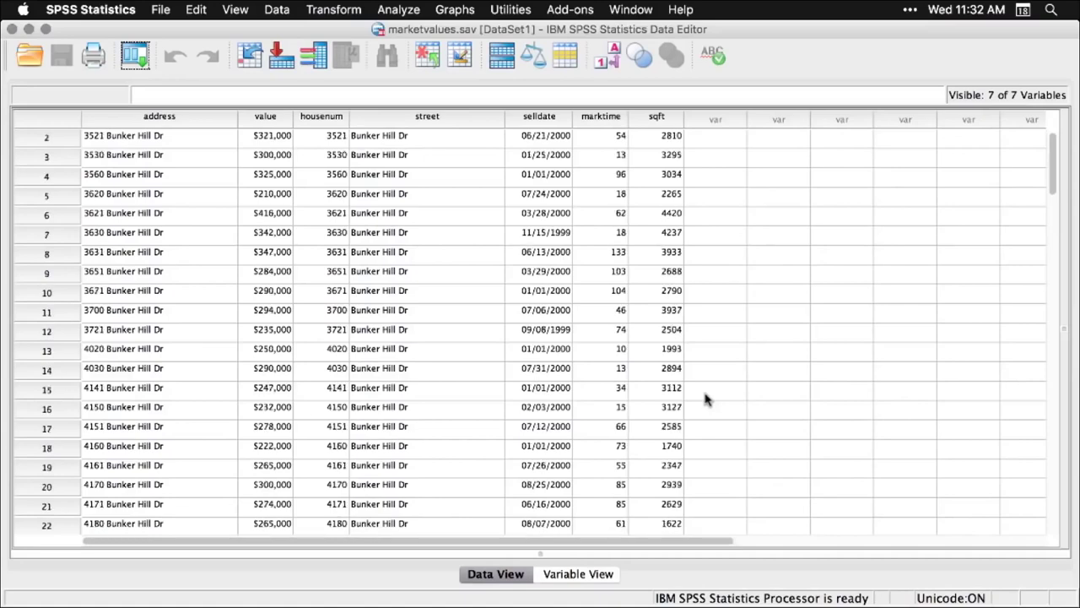
scroll(705, 394, "down", 7)
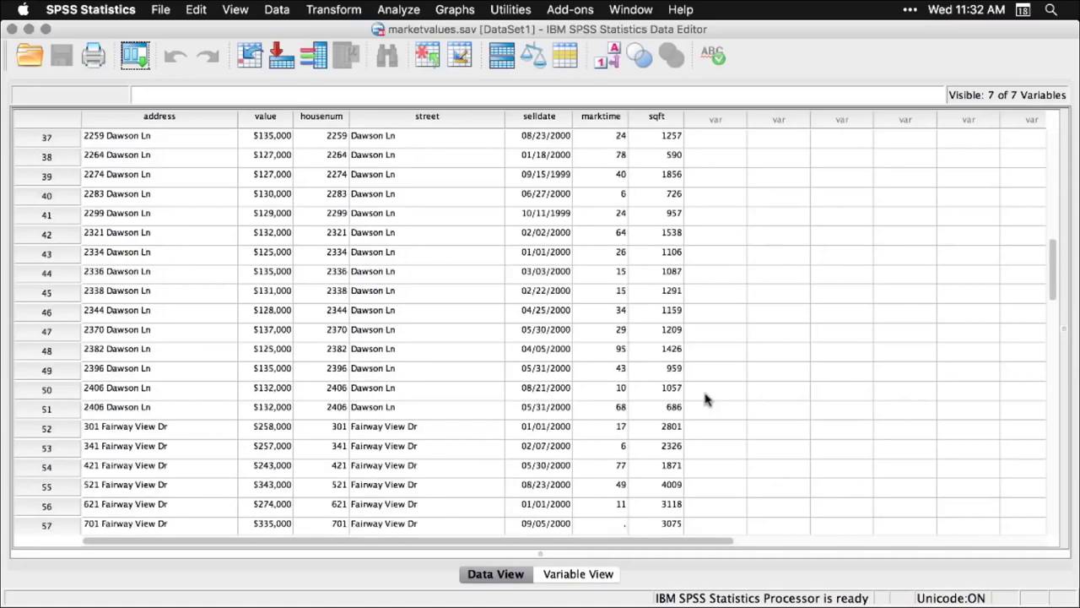
scroll(705, 394, "up", 19)
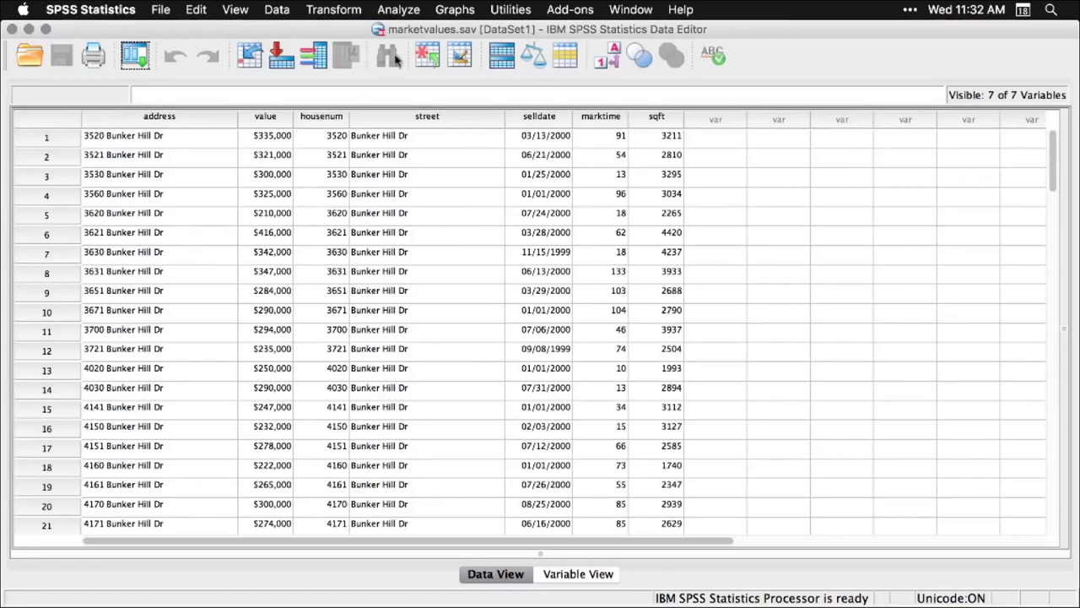
Create a legacy histogram of Purchase Price [value] with the normal curve displayed.
left_click(464, 10)
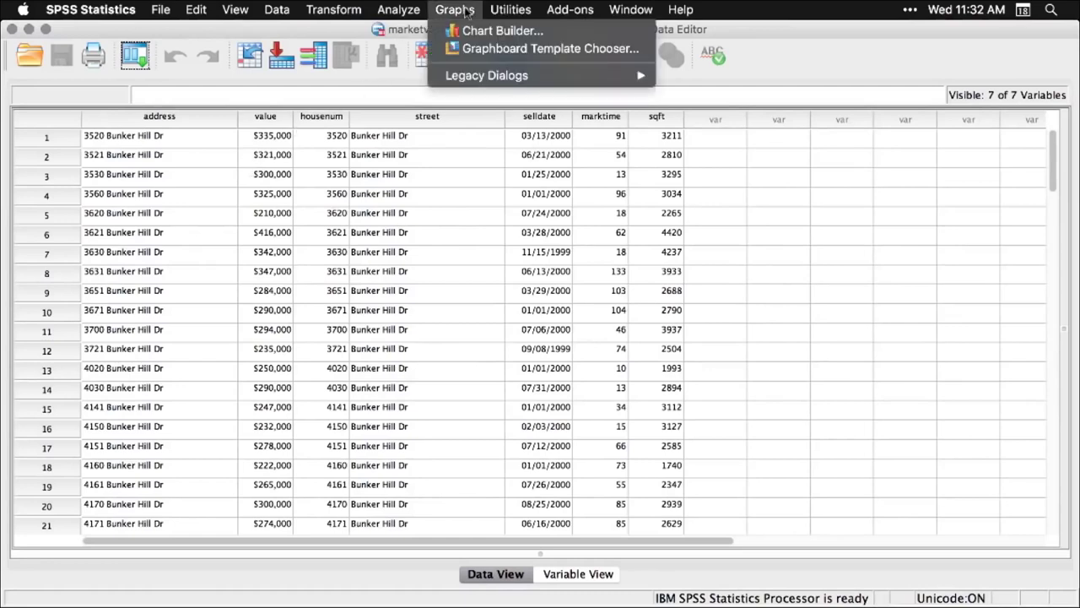
mouse_move(477, 76)
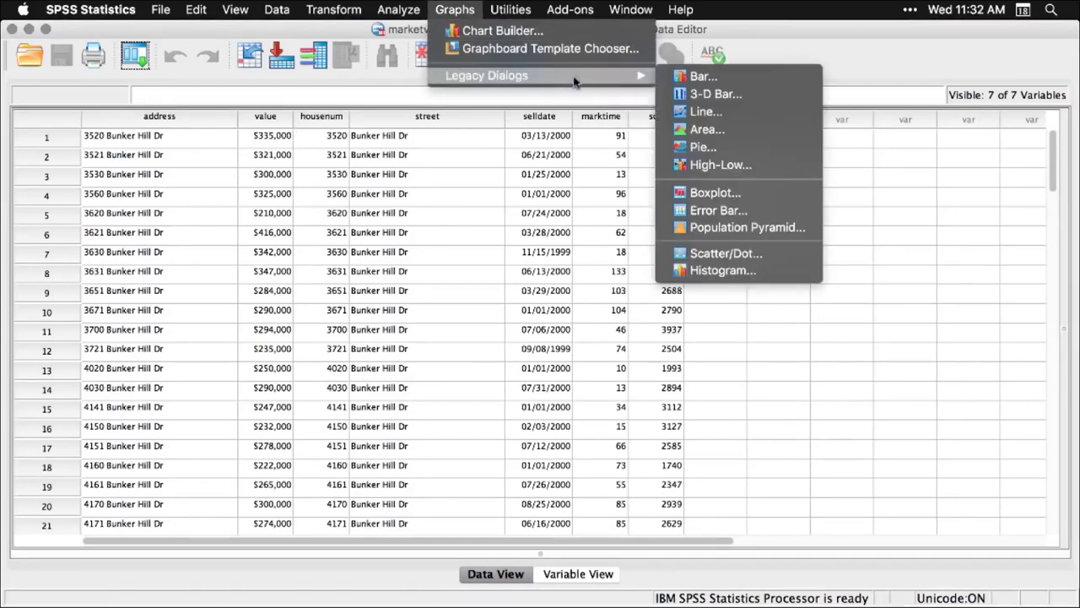
left_click(707, 271)
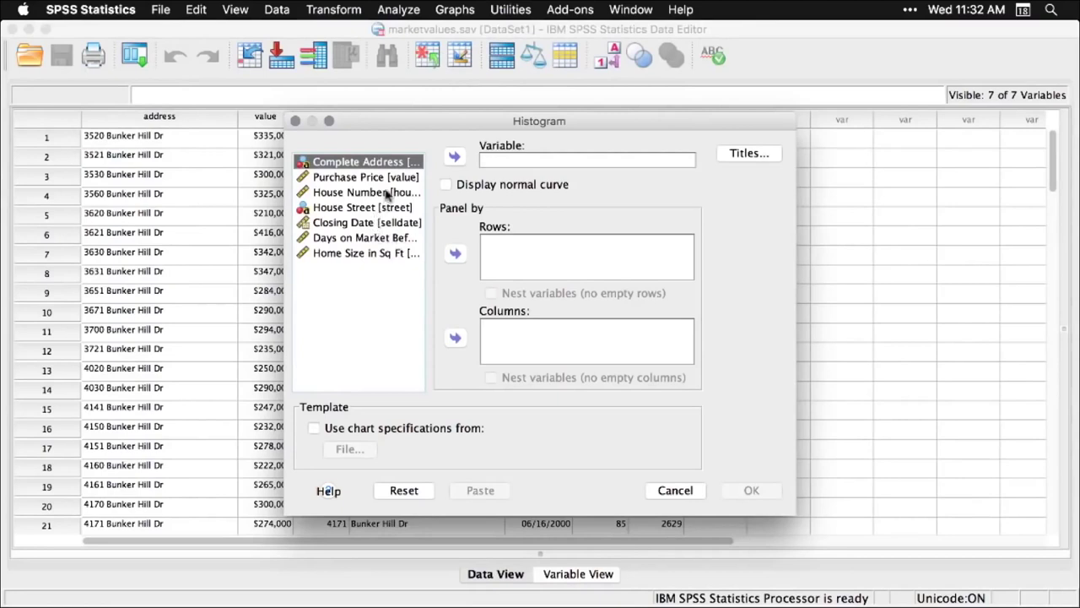
left_click(359, 178)
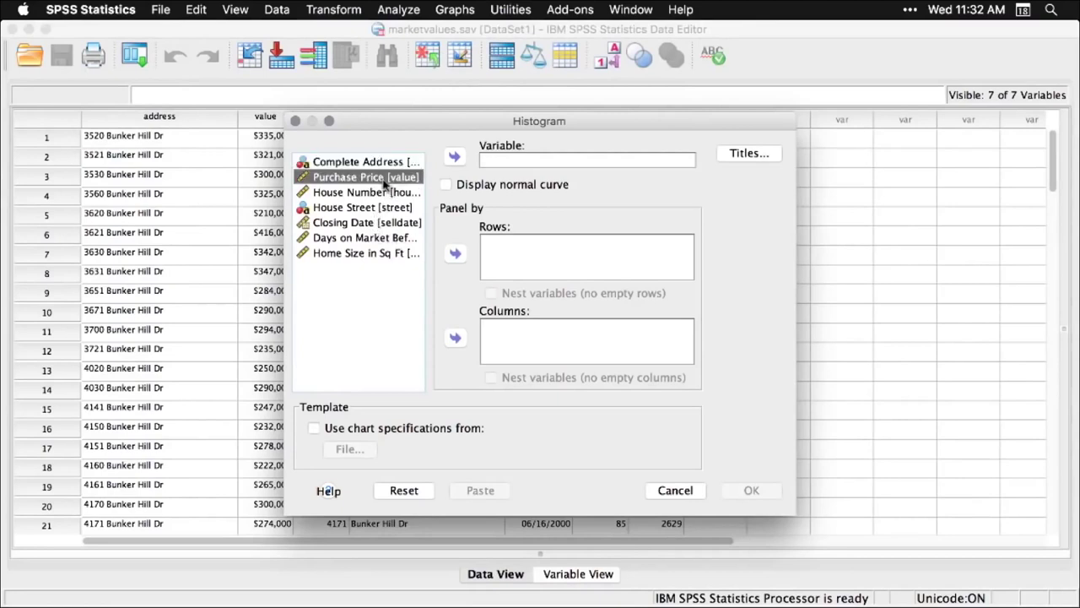
left_click(456, 158)
left_click(445, 183)
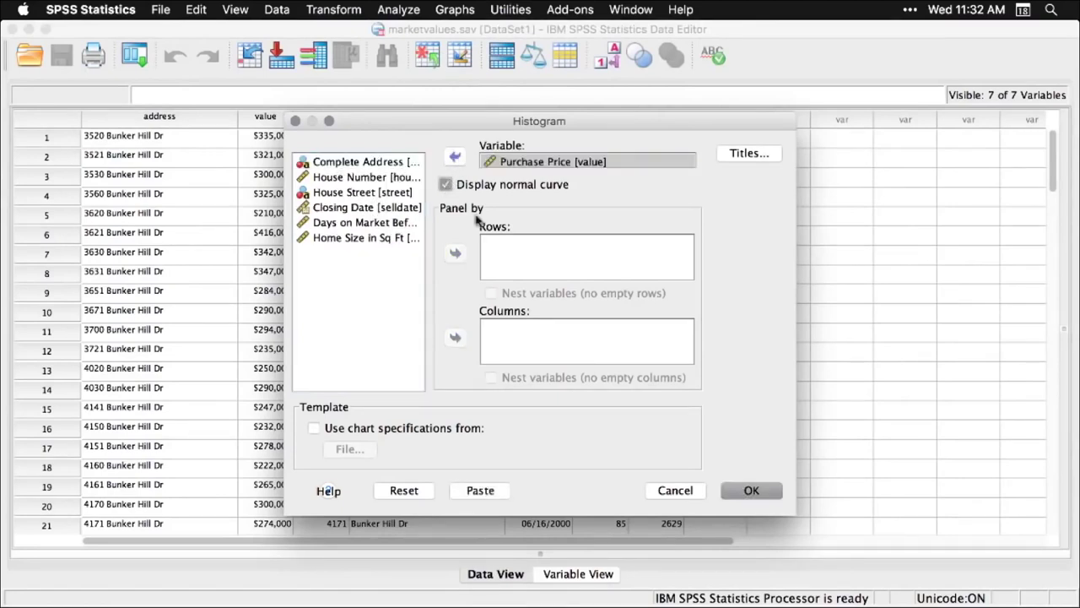
left_click(754, 492)
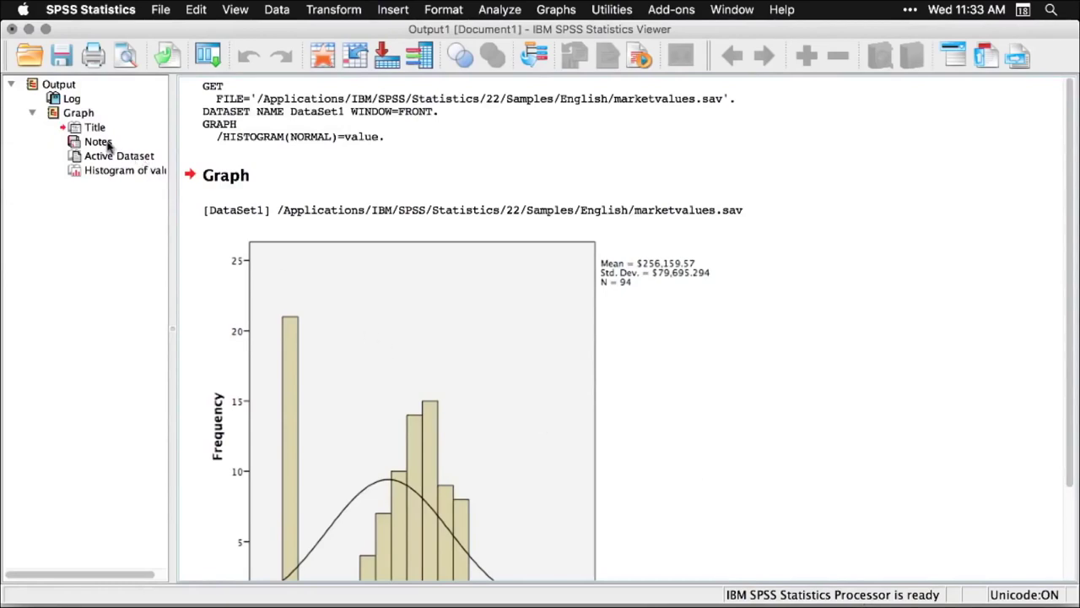
Examine the generated command log and the Purchase Price histogram with its normal curve and summary statistics in the output.
scroll(108, 145, "right", 2)
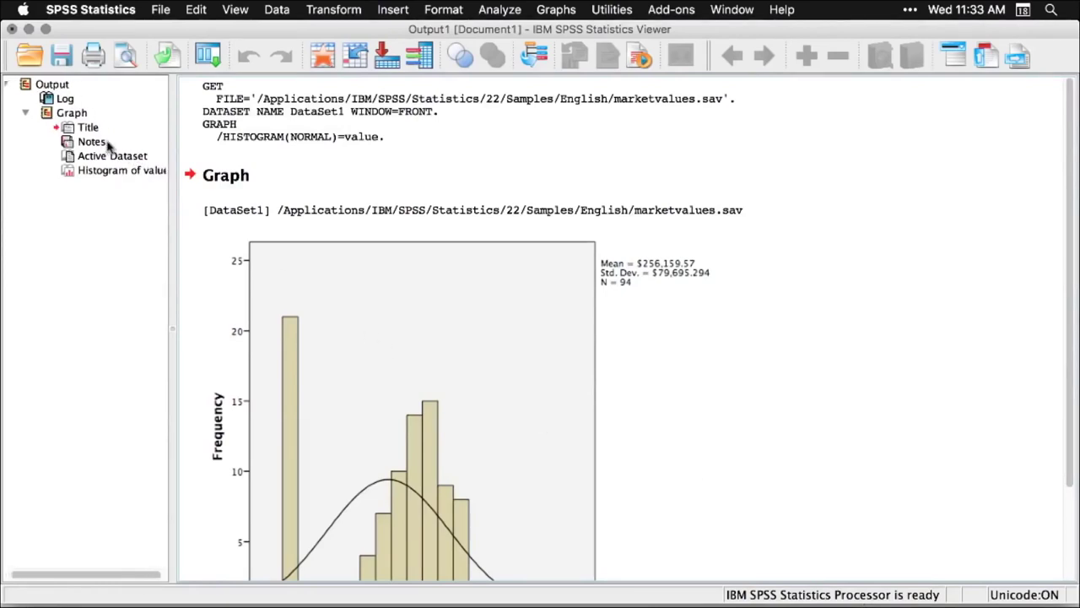
left_click(767, 103)
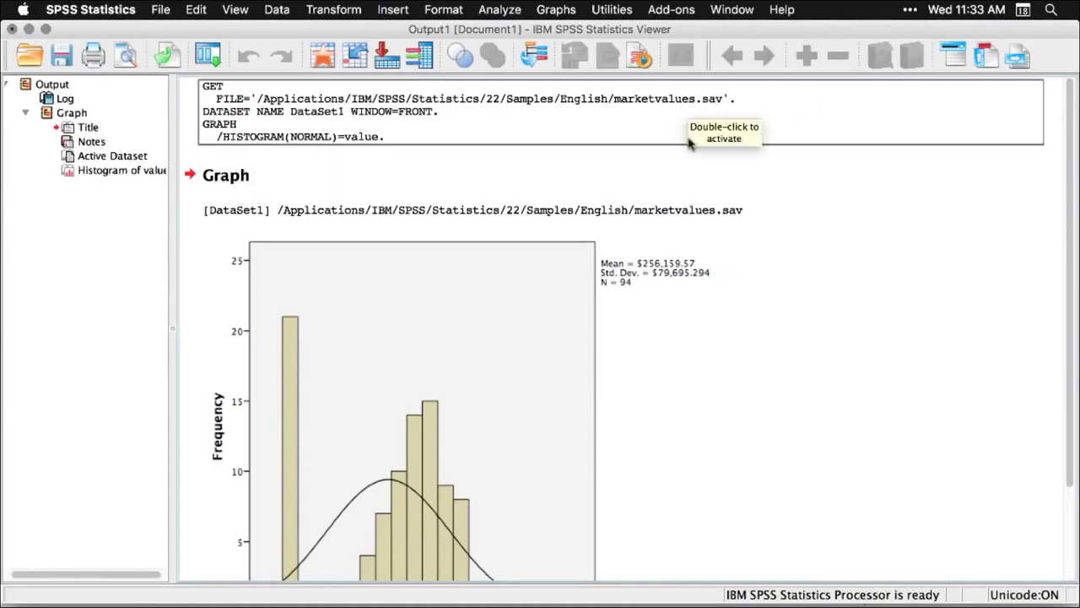
left_click(713, 175)
scroll(745, 308, "down", 3)
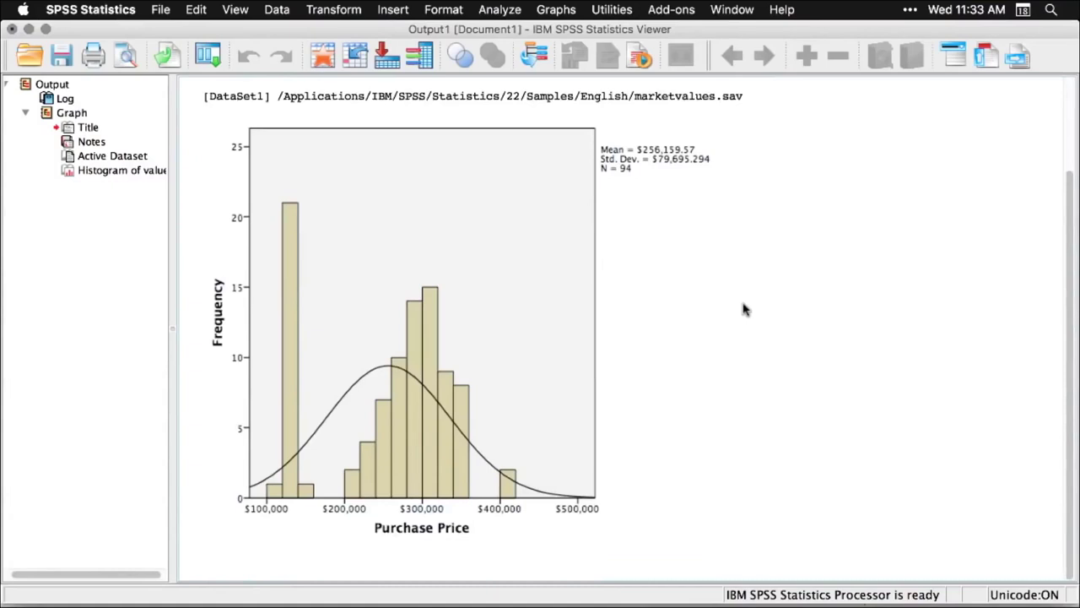
left_click(717, 304)
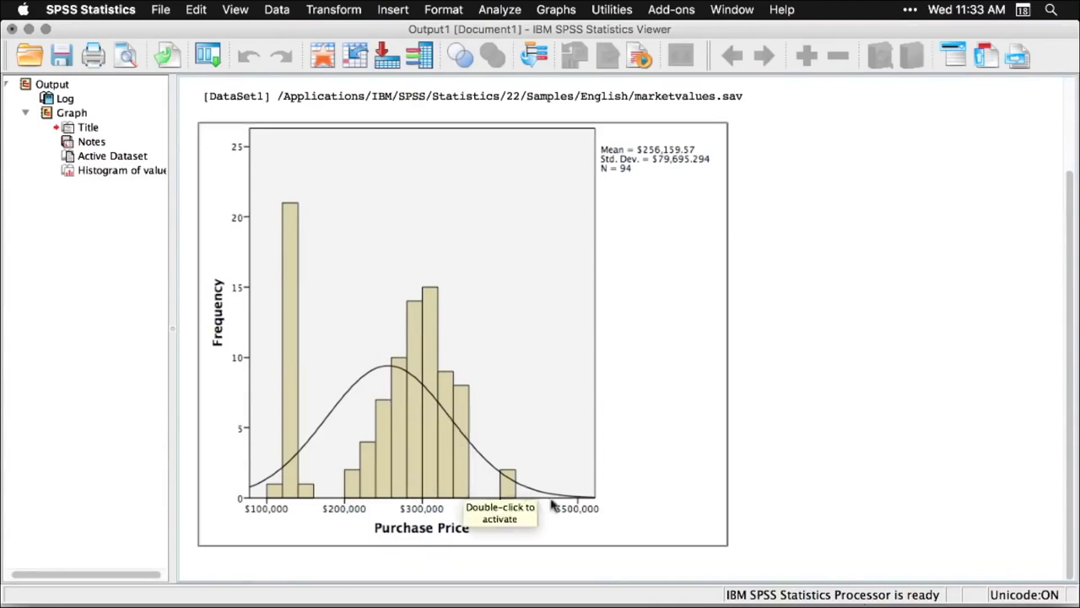
left_click(844, 526)
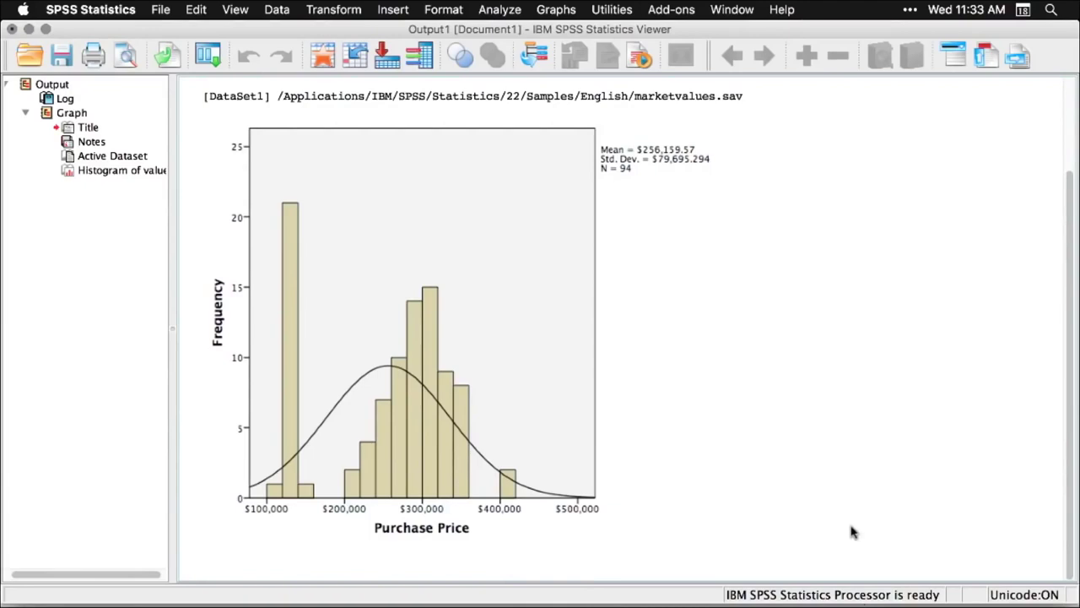
left_click(727, 164)
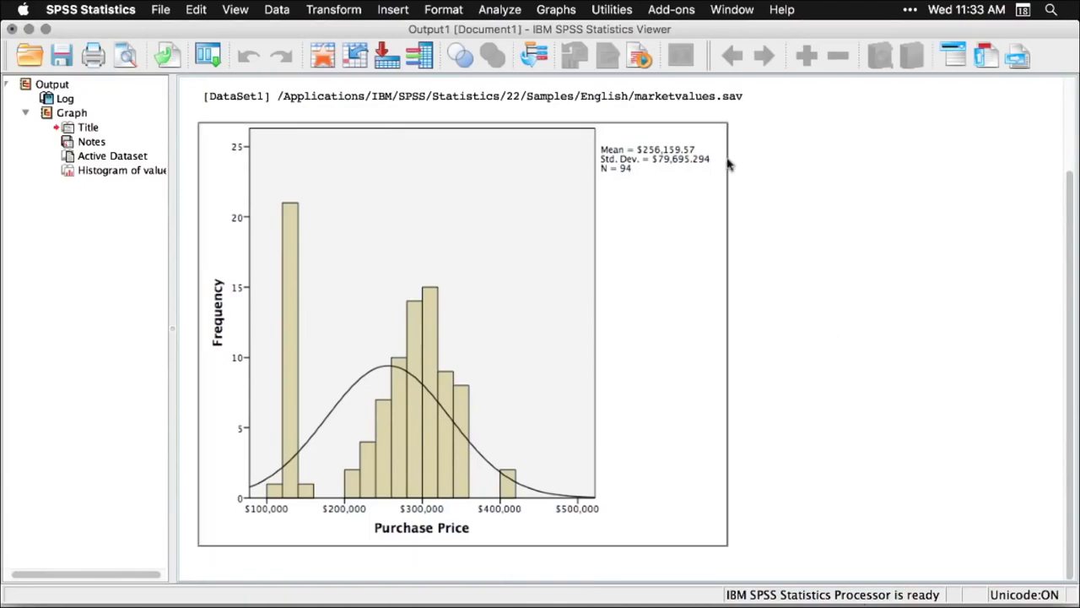
left_click(735, 167)
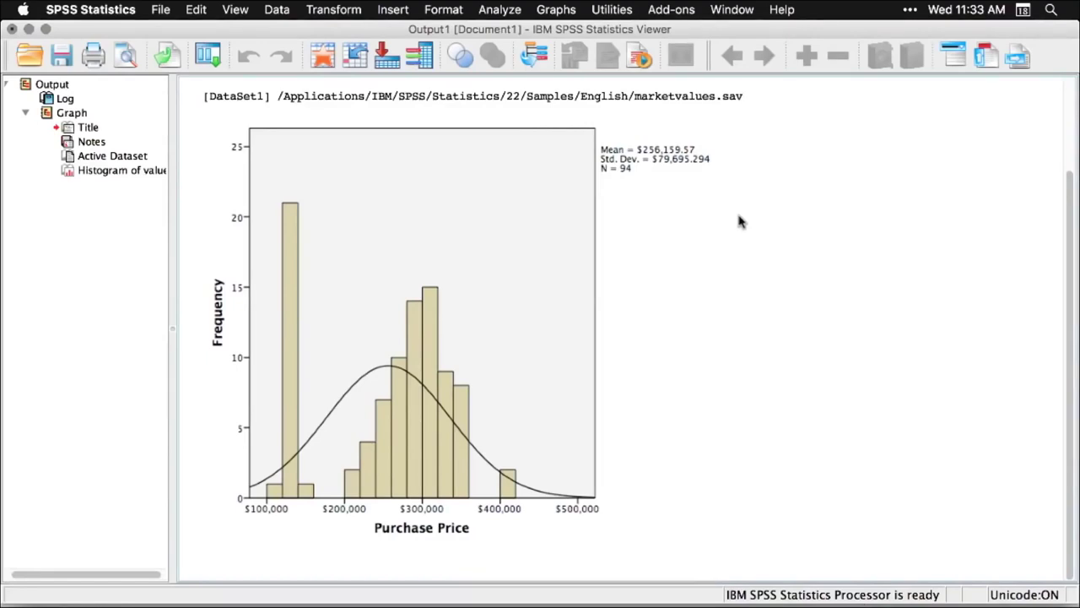
Return to the marketvalues.sav data and run Explore with Purchase Price as the dependent variable, displaying both statistics and plots.
key("super+grave")
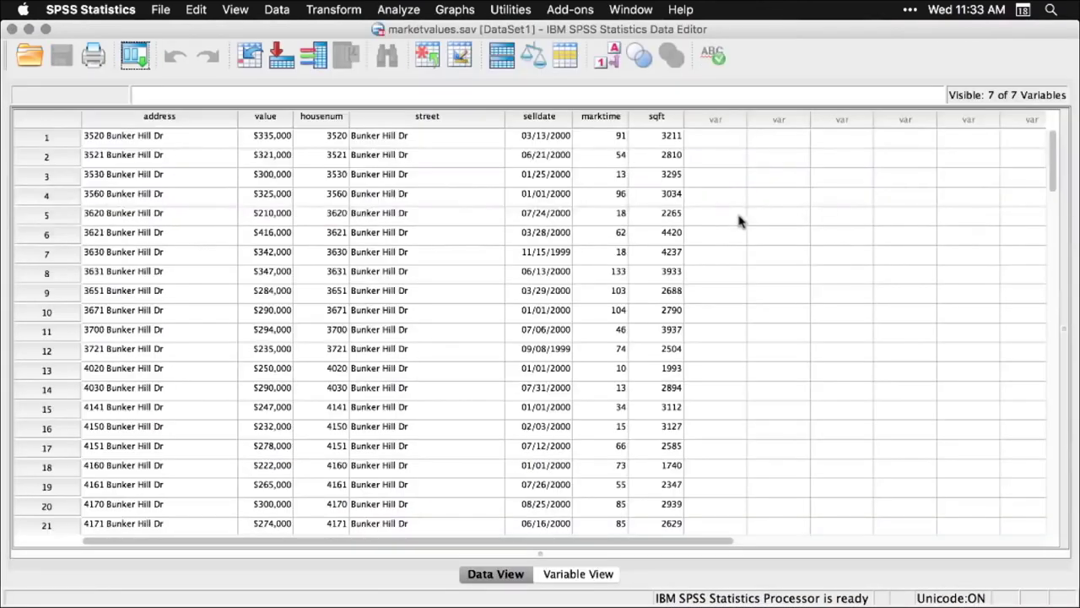
left_click(406, 10)
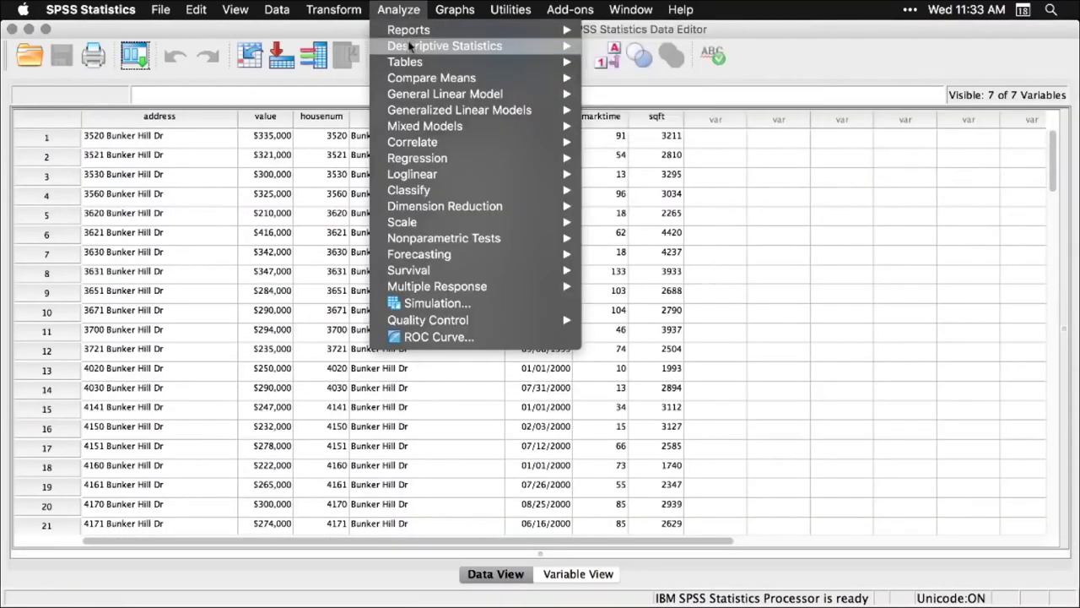
mouse_move(409, 47)
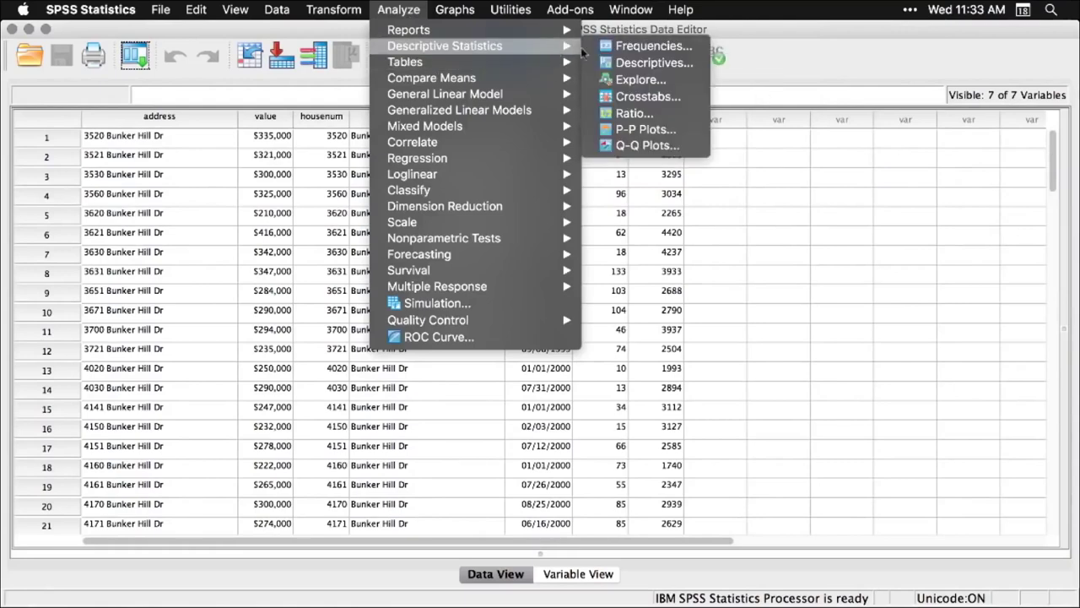
left_click(637, 80)
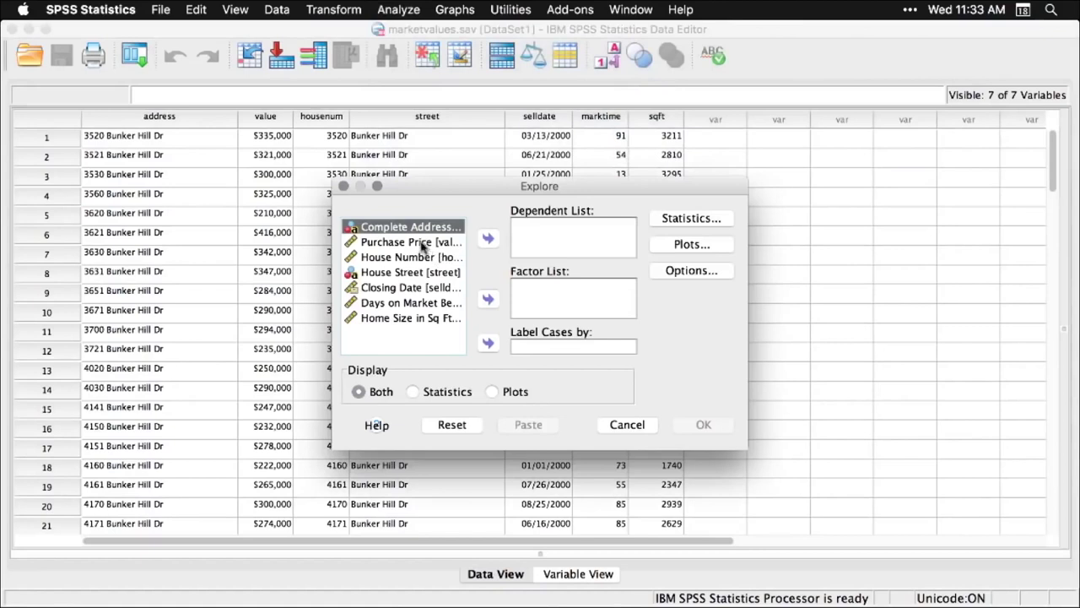
left_click(422, 243)
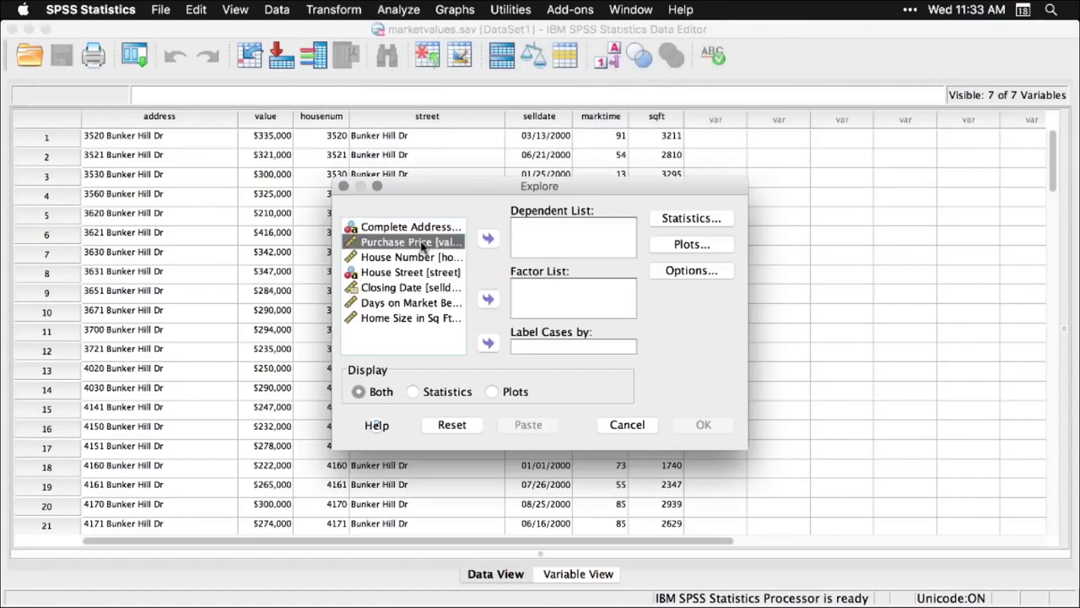
left_click(488, 240)
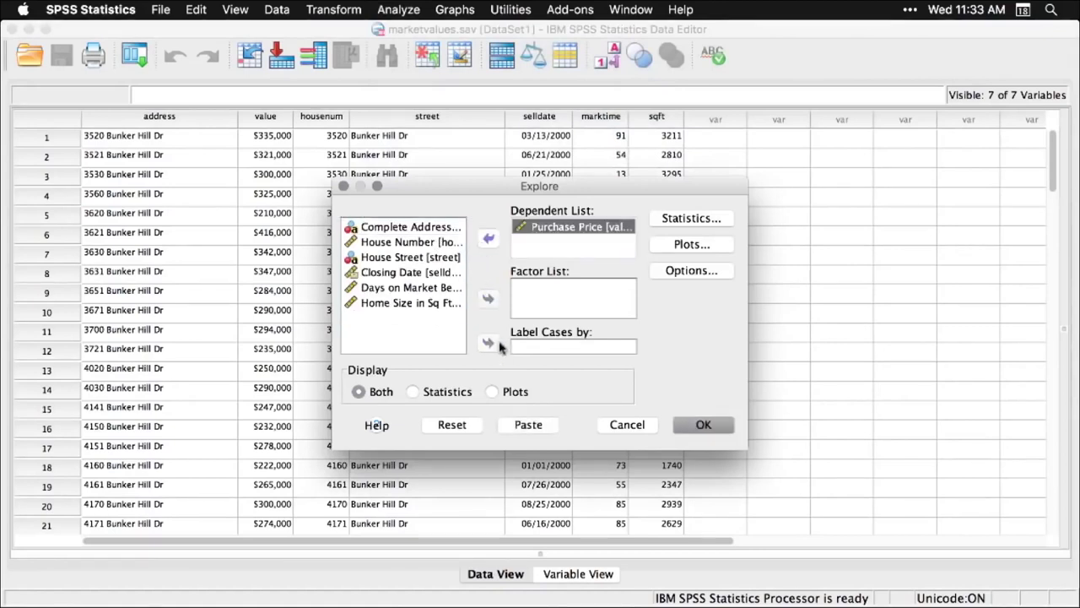
left_click(703, 427)
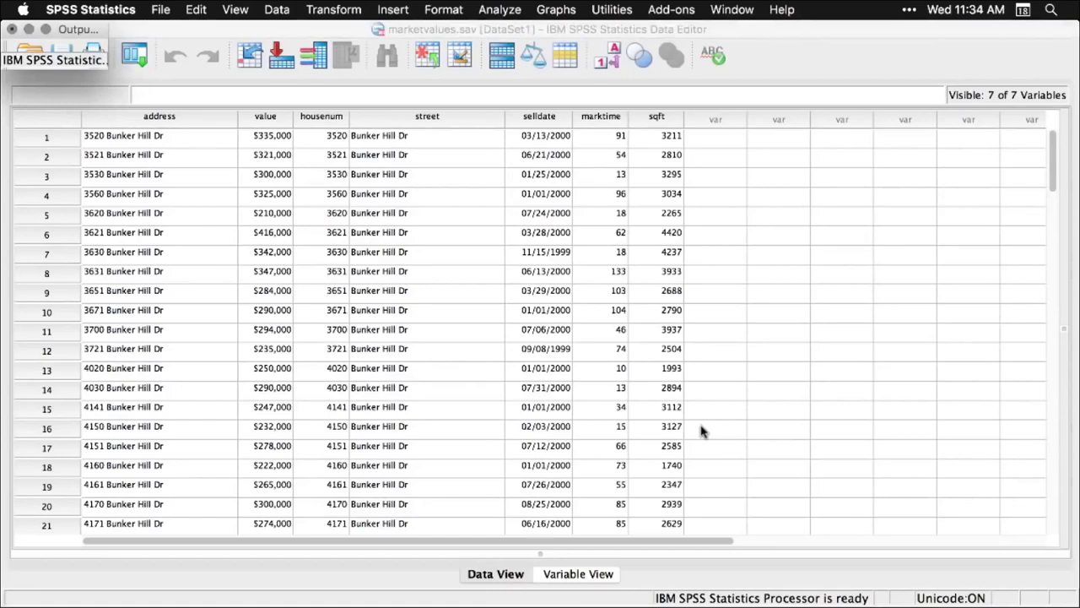
Review the Explore tables, stem-and-leaf plot and boxplot for Purchase Price, and compare the command syntax logged above each analysis.
scroll(700, 431, "up", 10)
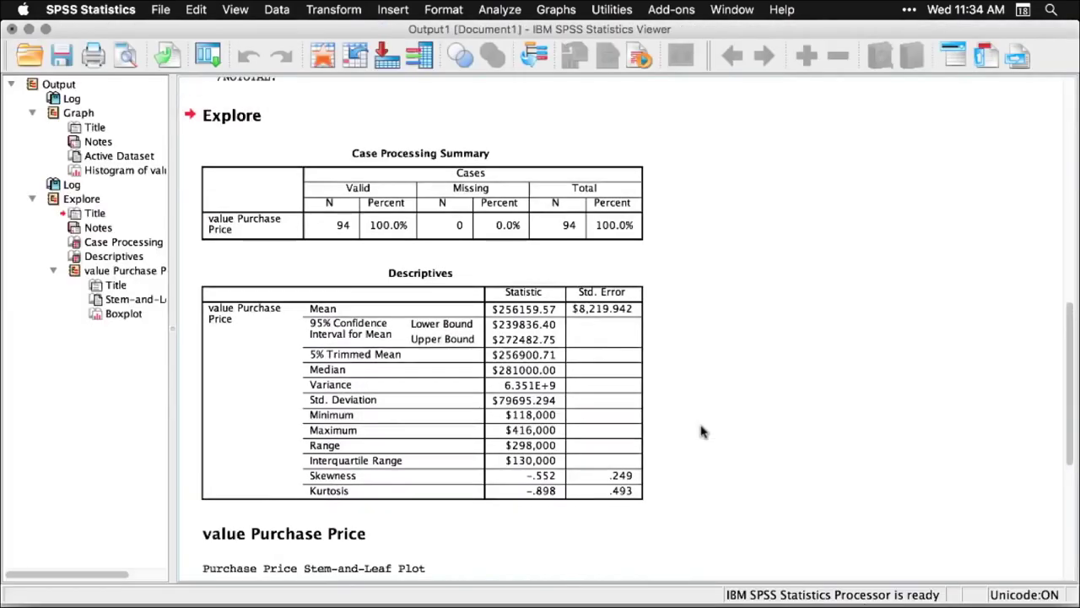
scroll(700, 431, "down", 5)
scroll(701, 431, "down", 10)
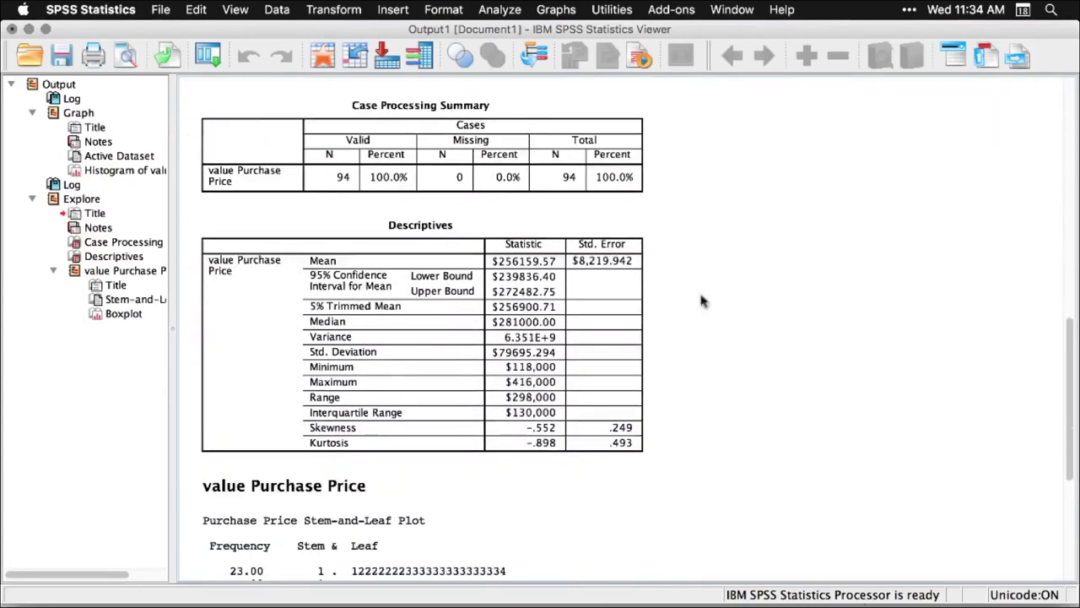
scroll(686, 207, "down", 6)
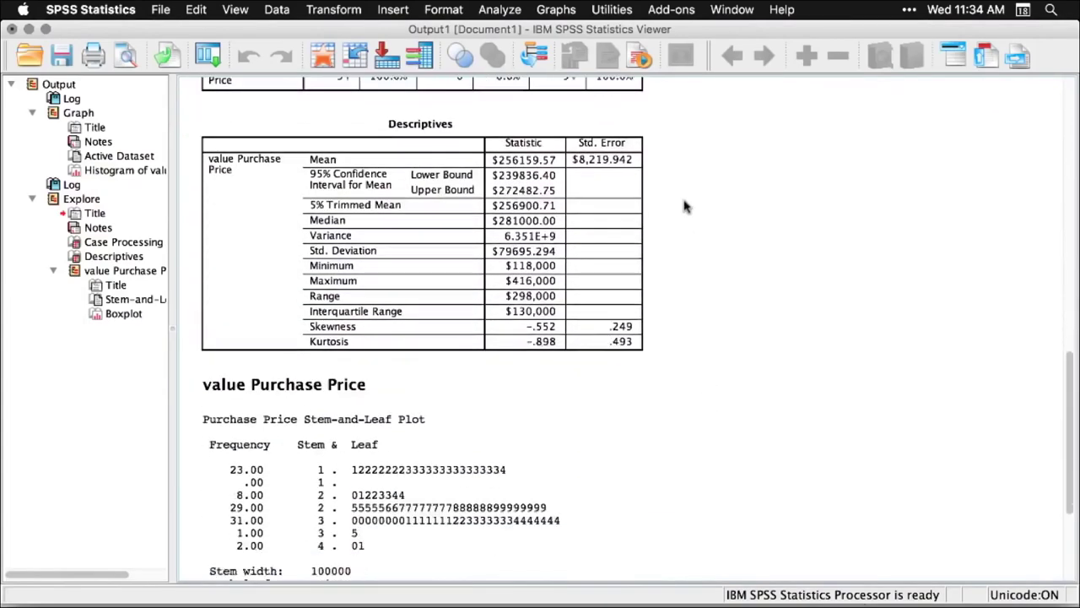
scroll(685, 207, "down", 8)
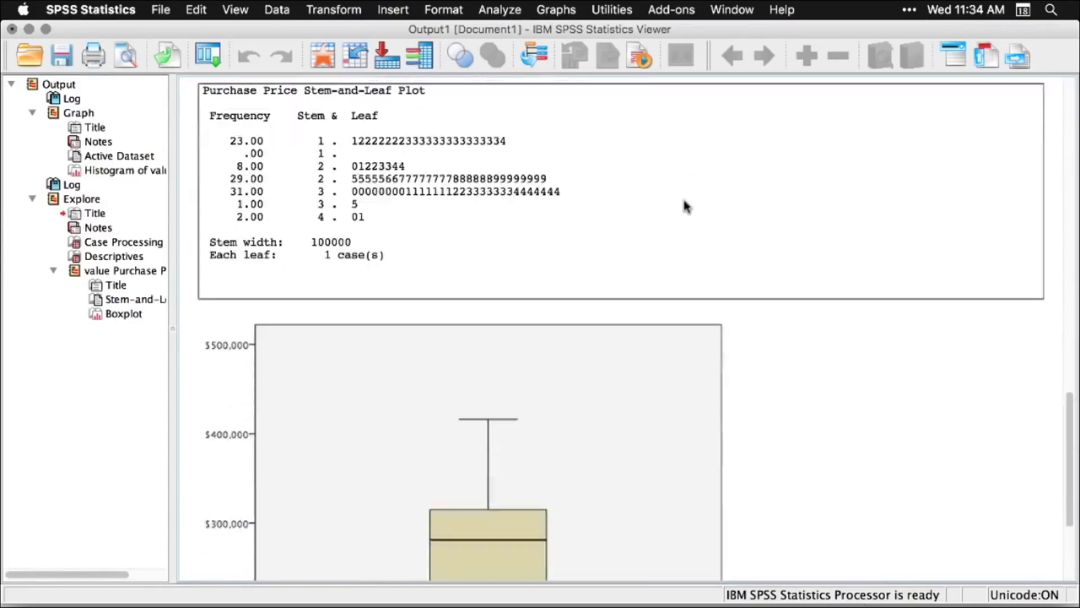
left_click(898, 298)
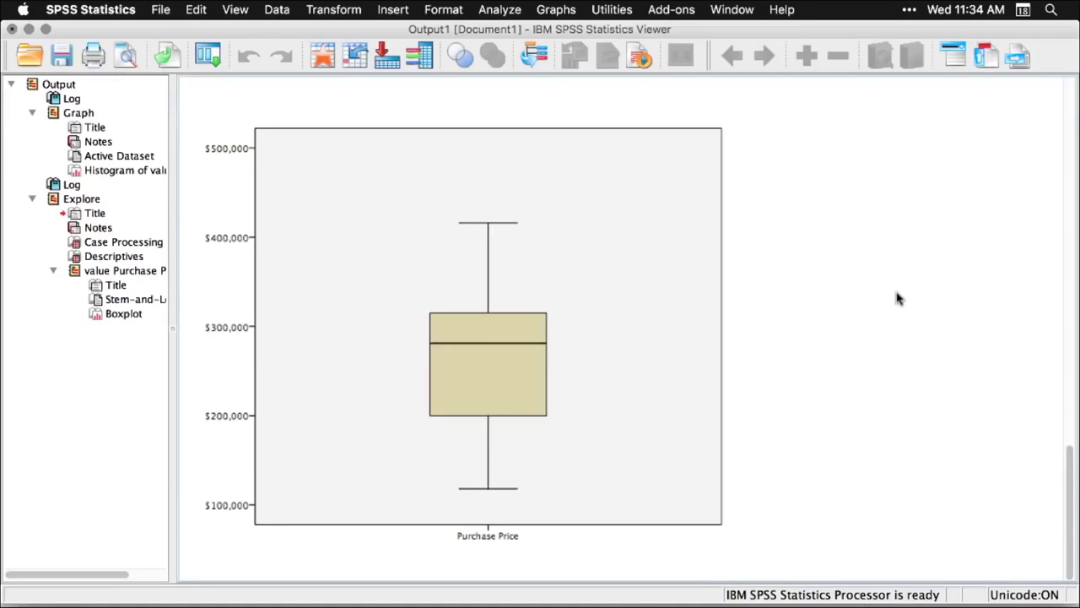
scroll(898, 298, "up", 15)
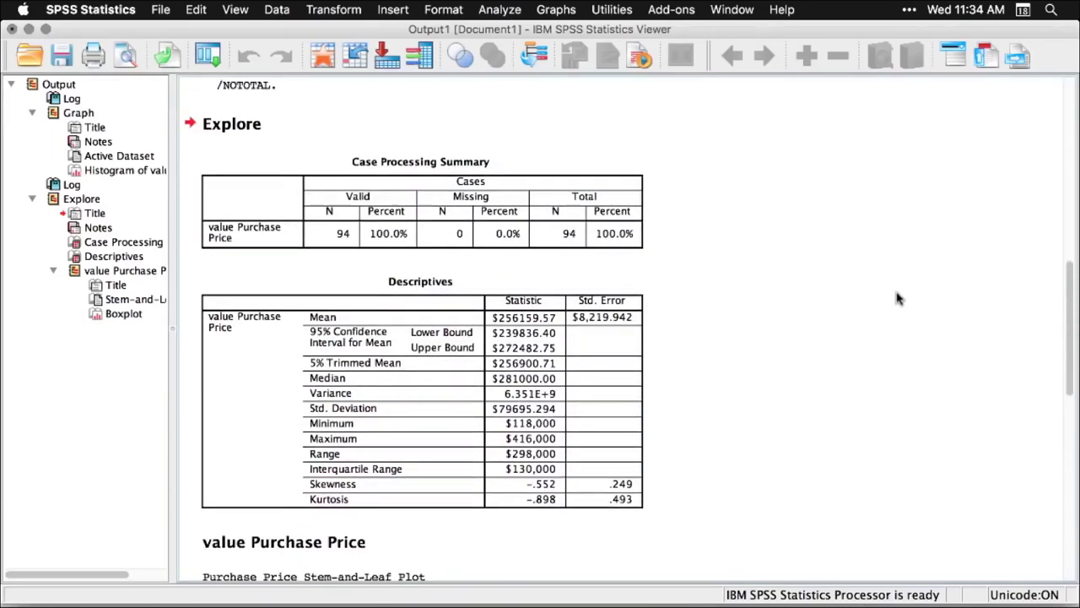
scroll(898, 298, "up", 10)
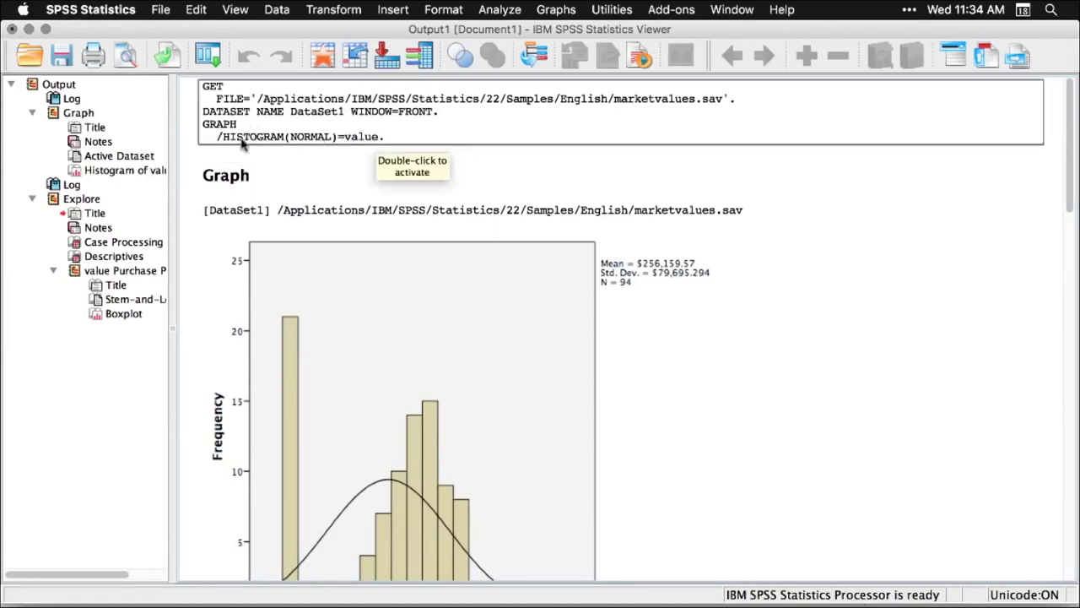
scroll(826, 365, "down", 1)
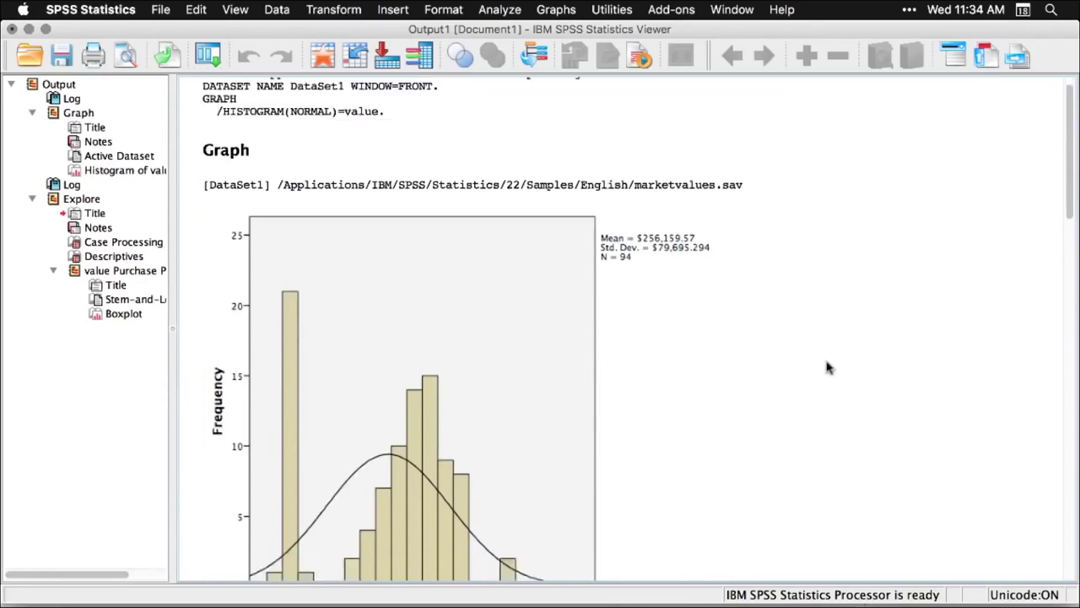
scroll(827, 367, "down", 10)
scroll(826, 367, "up", 3)
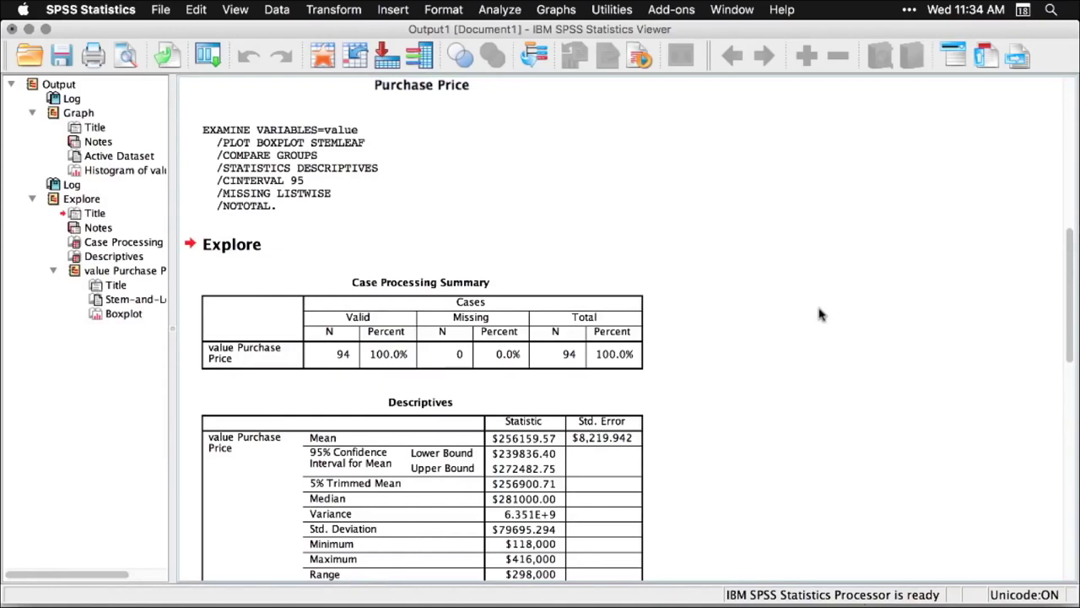
Create a new syntax file and collapse the message pane beneath its editing area.
left_click(161, 12)
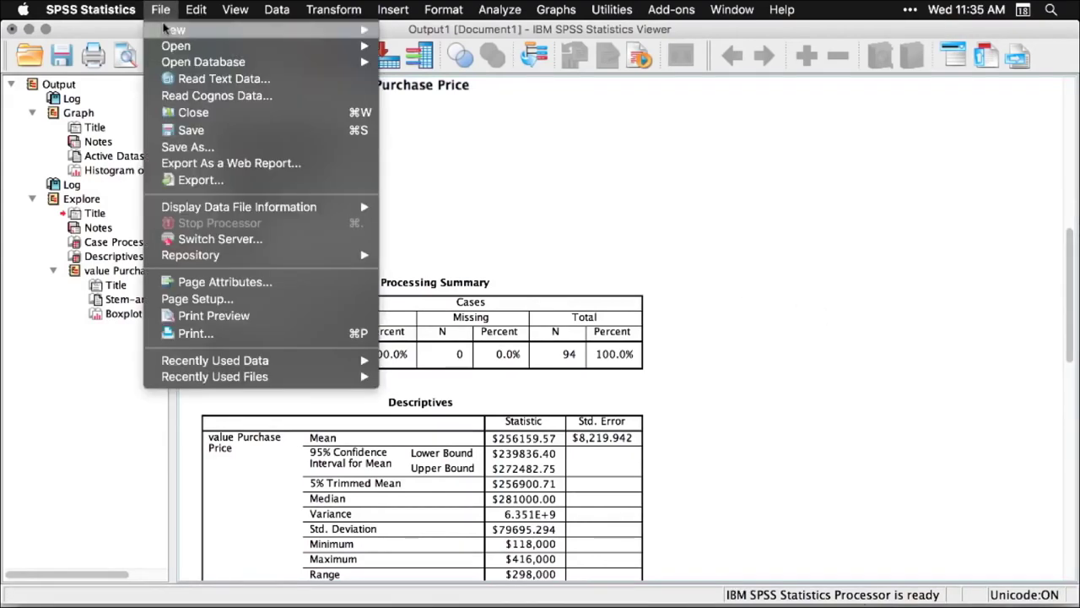
mouse_move(368, 31)
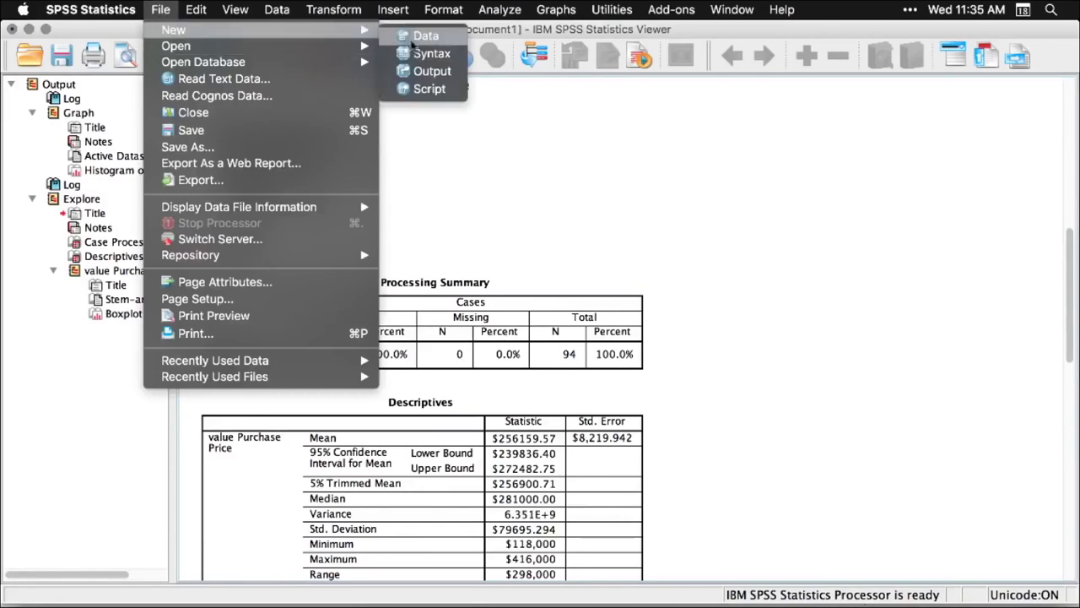
left_click(421, 54)
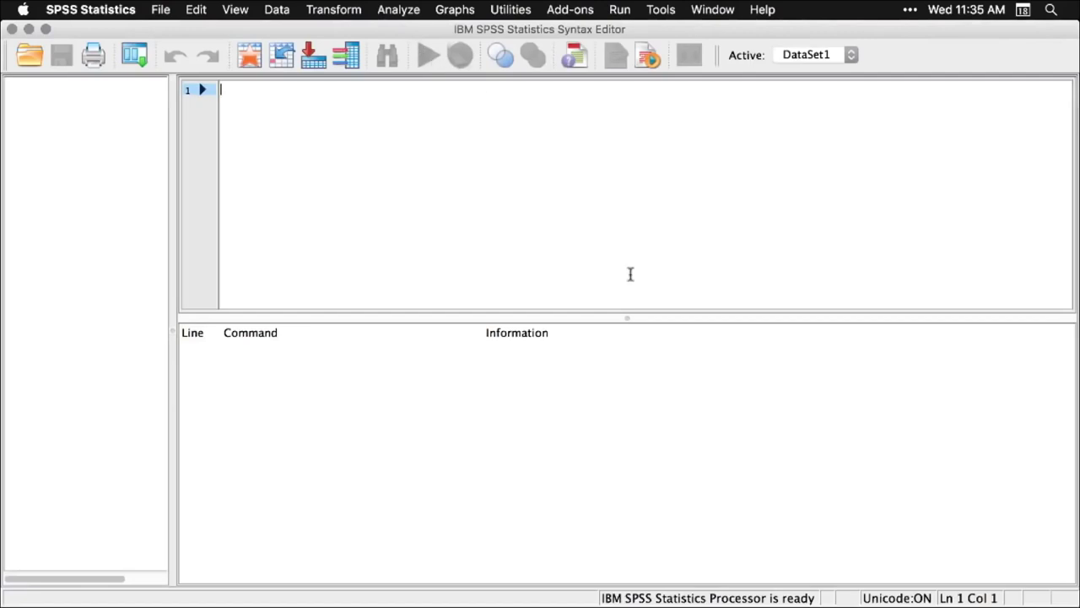
left_click(627, 318)
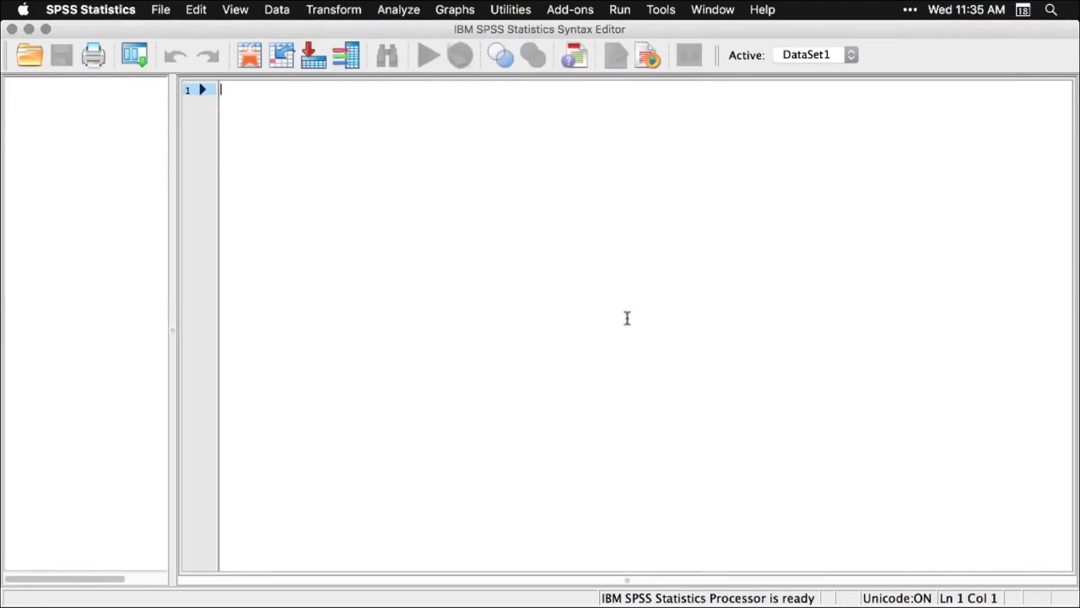
Paste the Explore command for Purchase Price, with both statistics and plots displayed, into the syntax file.
left_click(404, 10)
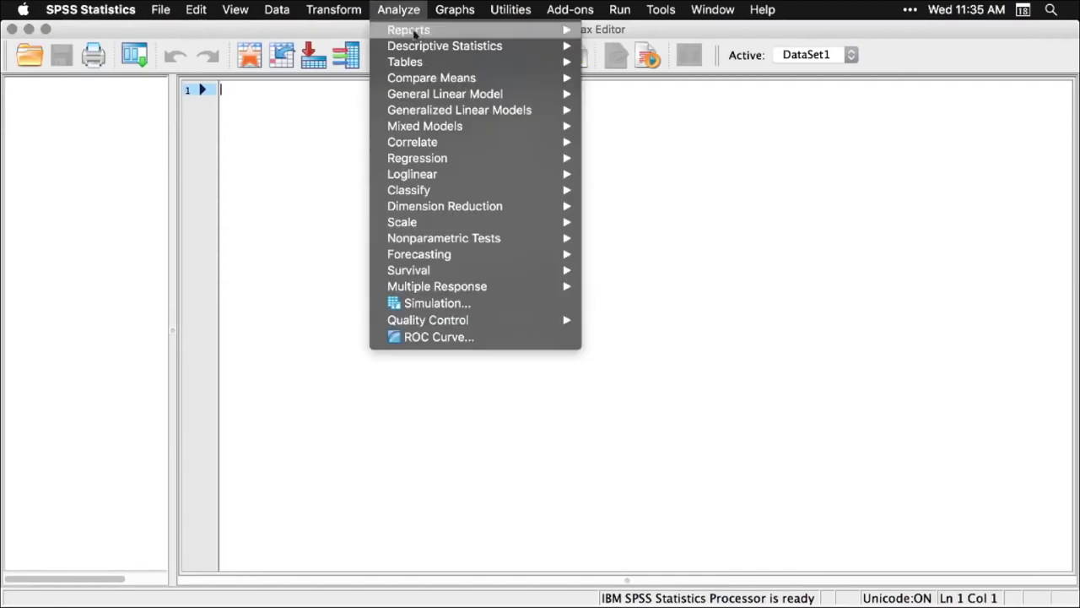
mouse_move(417, 46)
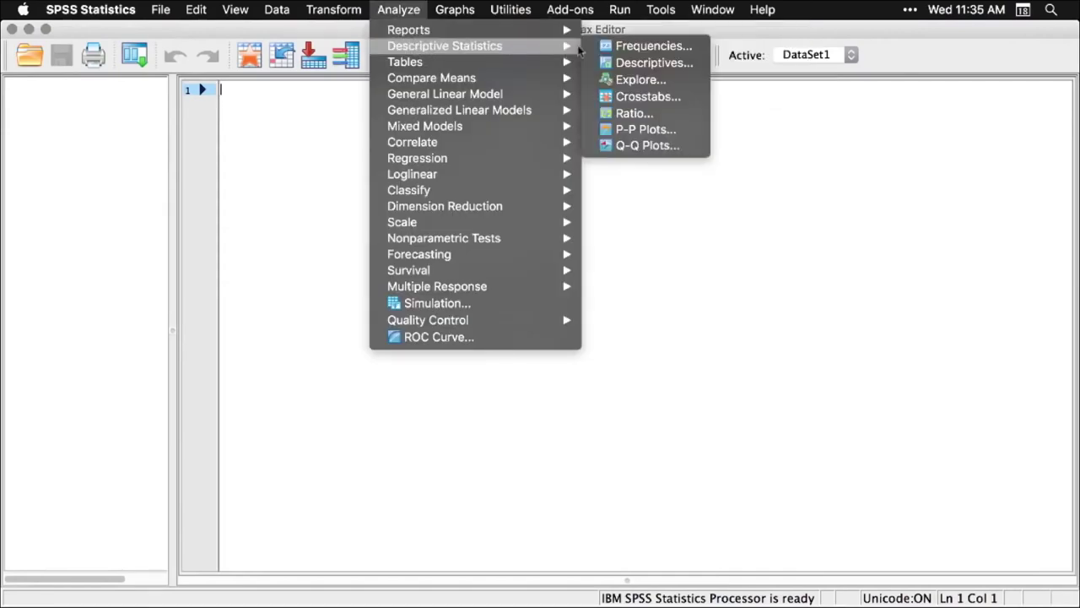
left_click(643, 82)
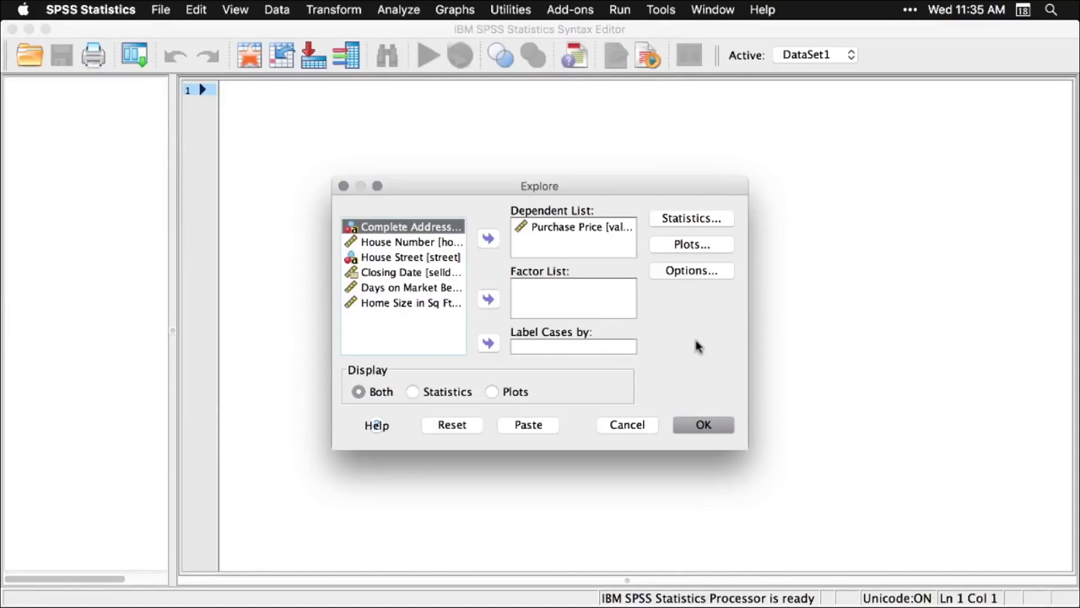
left_click(528, 424)
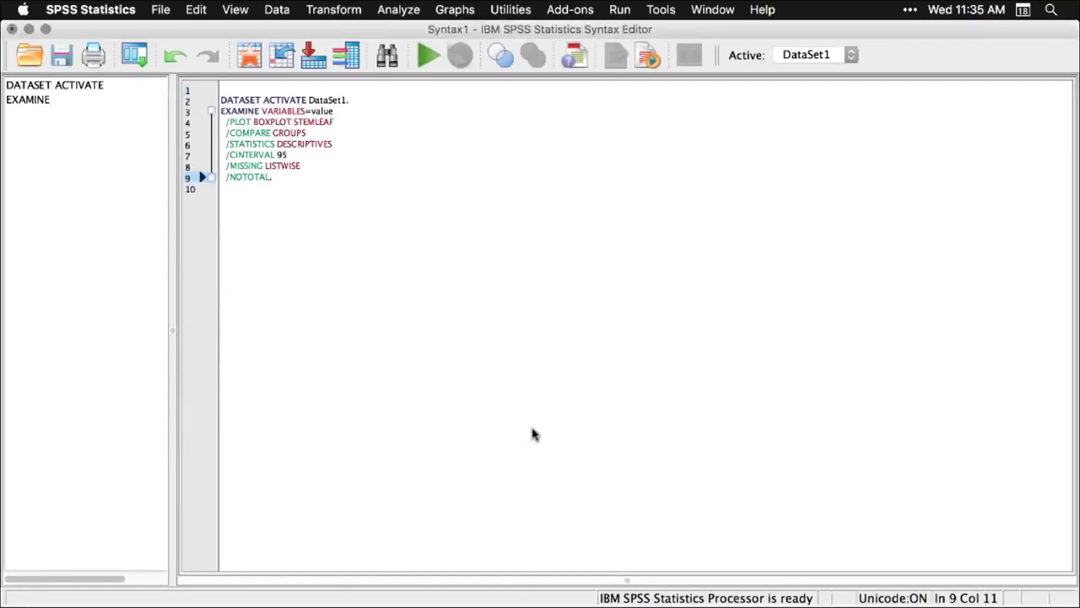
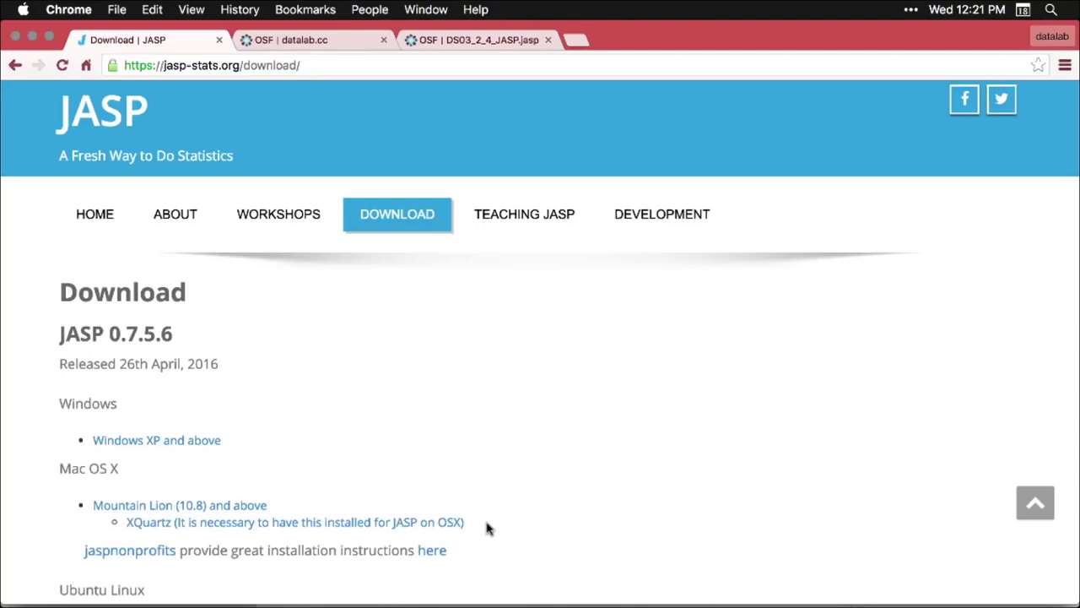
Check the JASP download page, switch to JASP, and open the Big 5 example data set with a slightly narrower data pane.
scroll(487, 527, "down", 5)
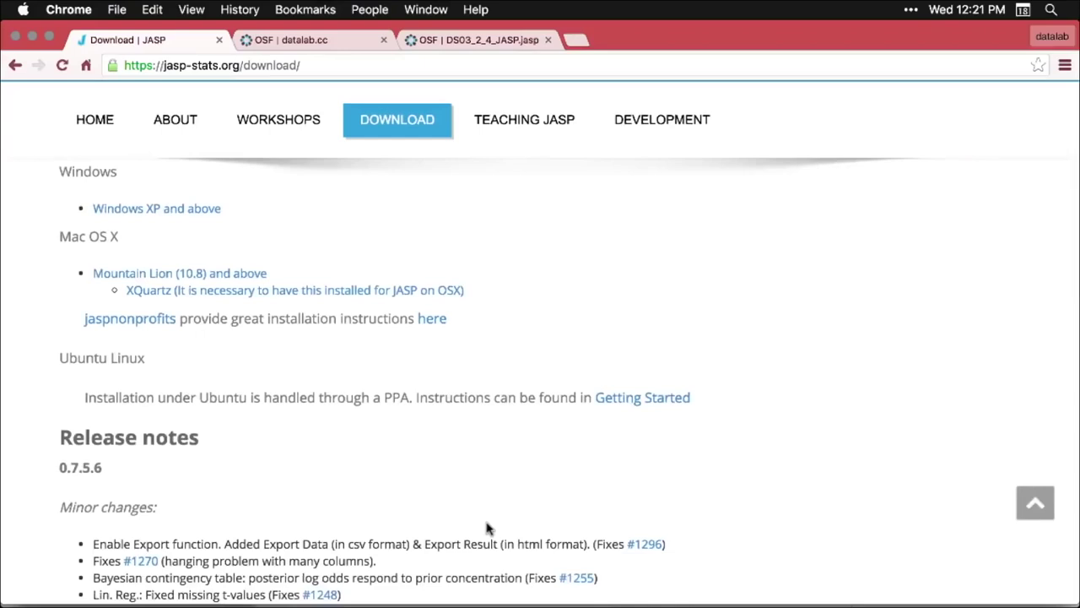
key("super+Tab")
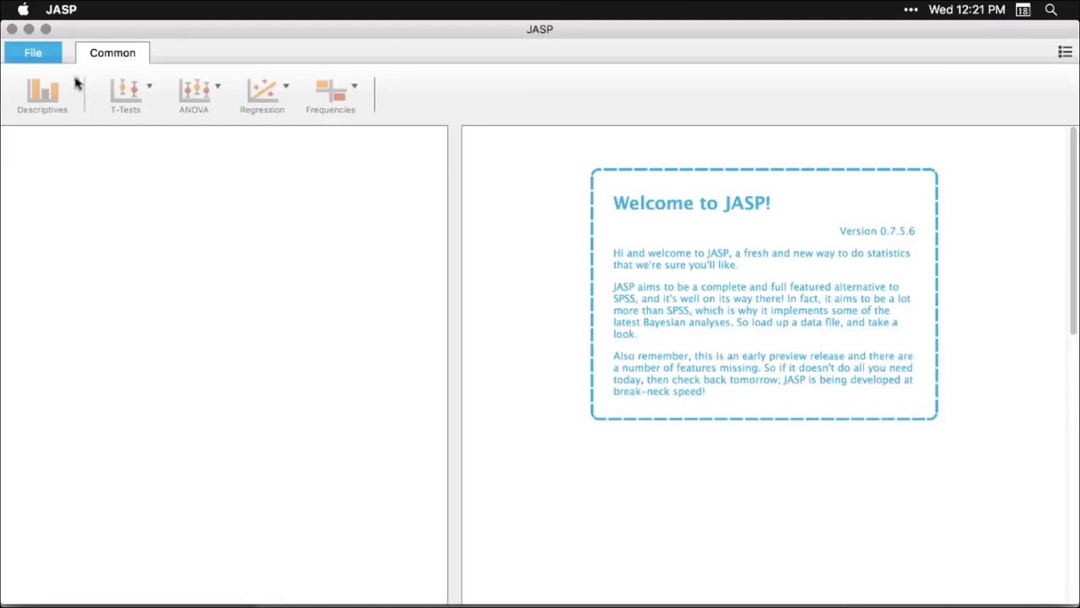
left_click(35, 56)
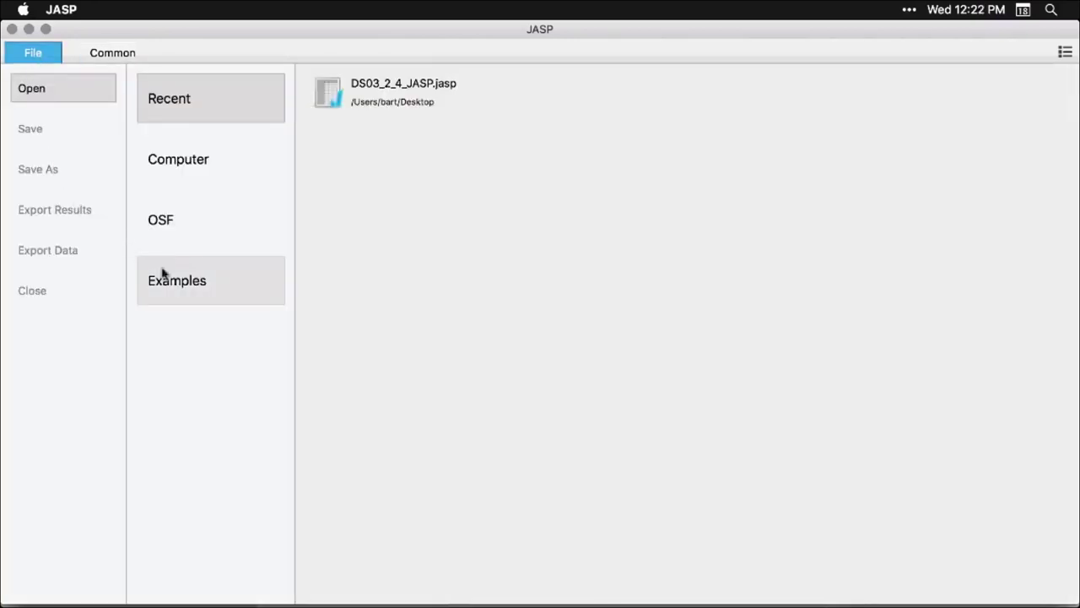
left_click(178, 287)
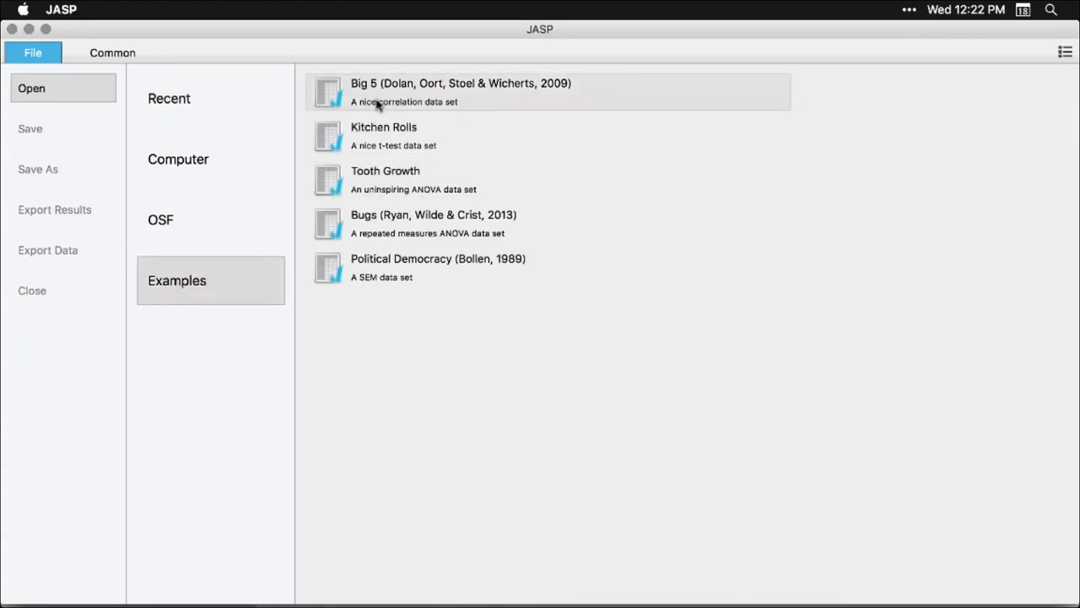
left_click(517, 104)
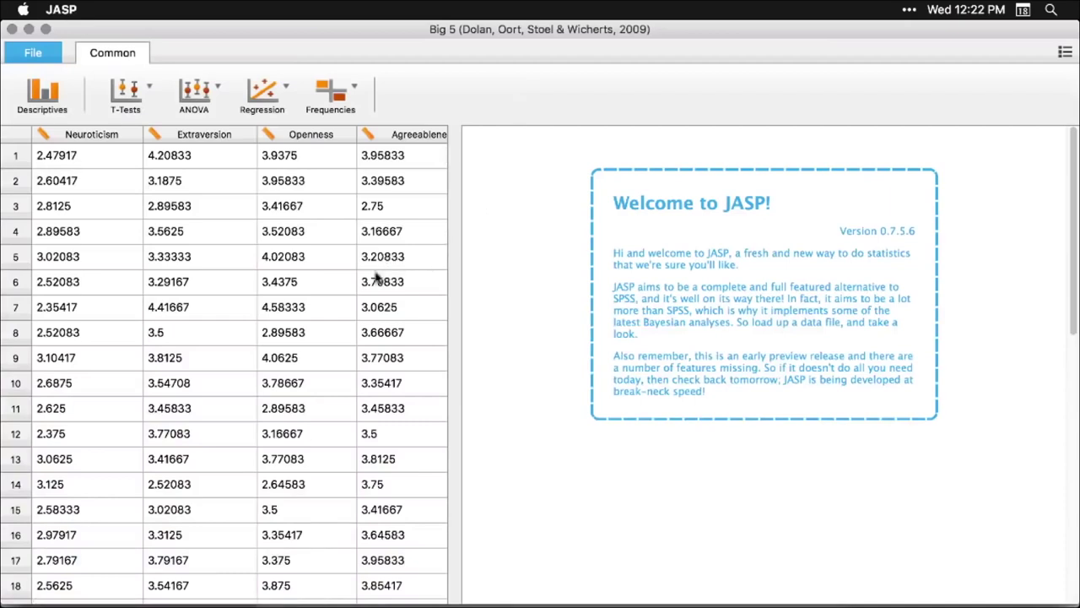
left_click_drag(448, 355, 397, 369)
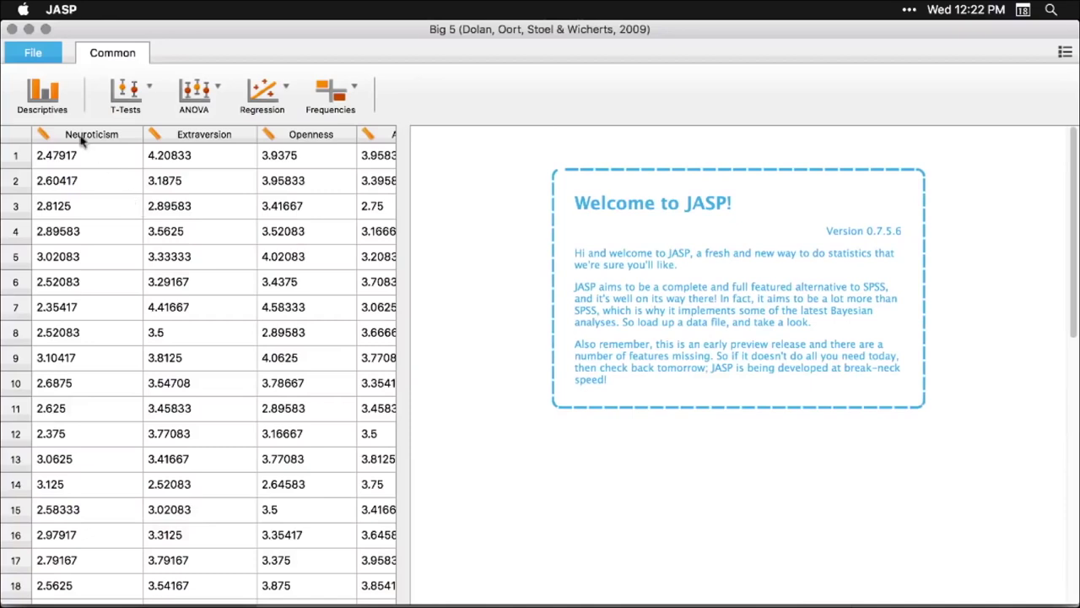
Run Descriptives on Neuroticism, Extraversion, Openness, Agreeableness and Conscientiousness.
left_click(42, 94)
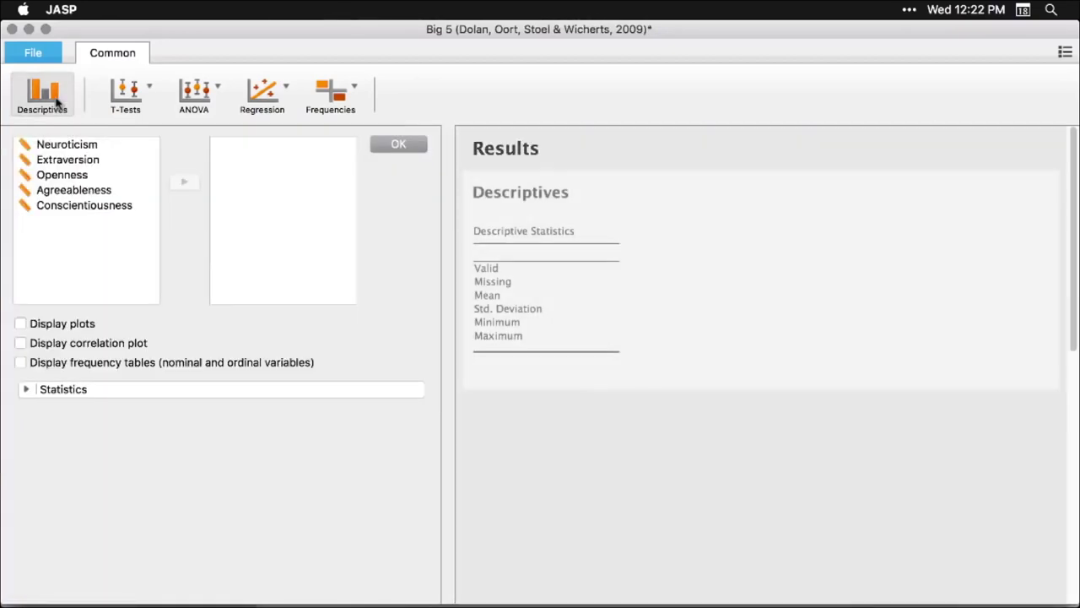
left_click(65, 150)
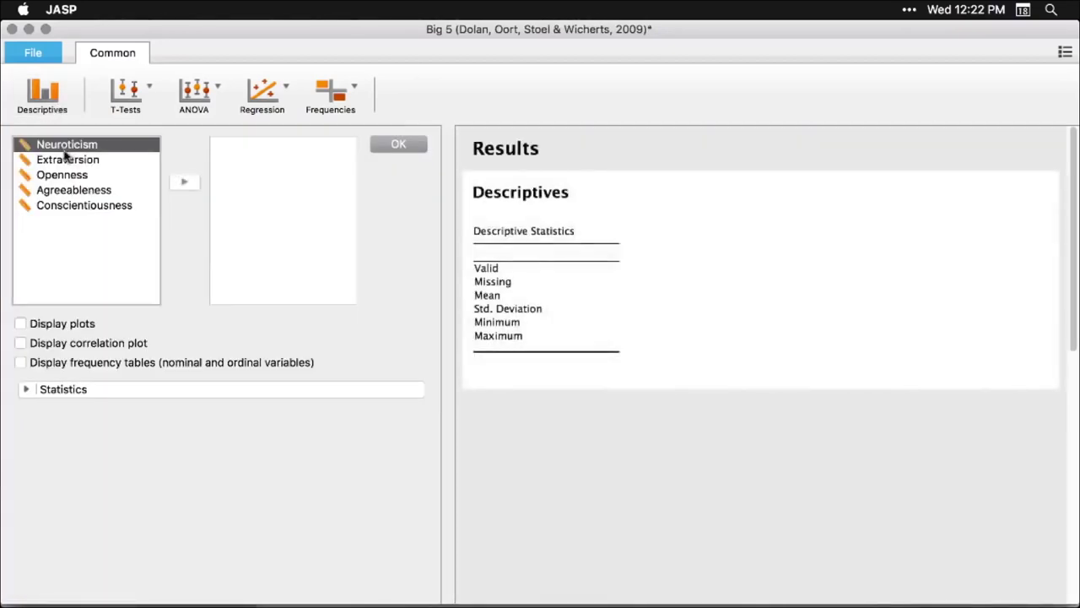
left_click(61, 206, "shift")
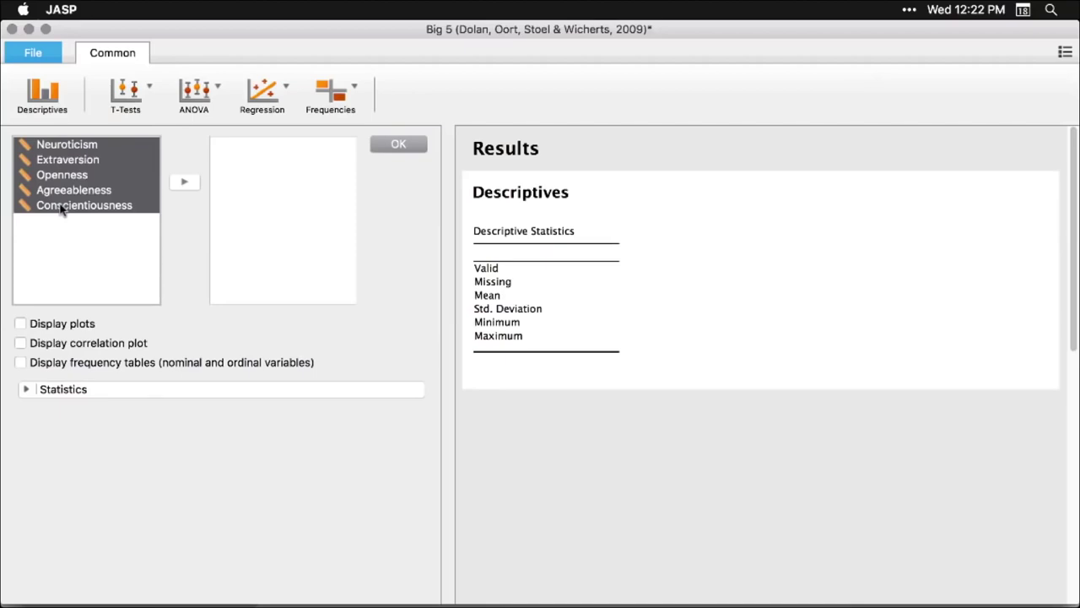
left_click(186, 184)
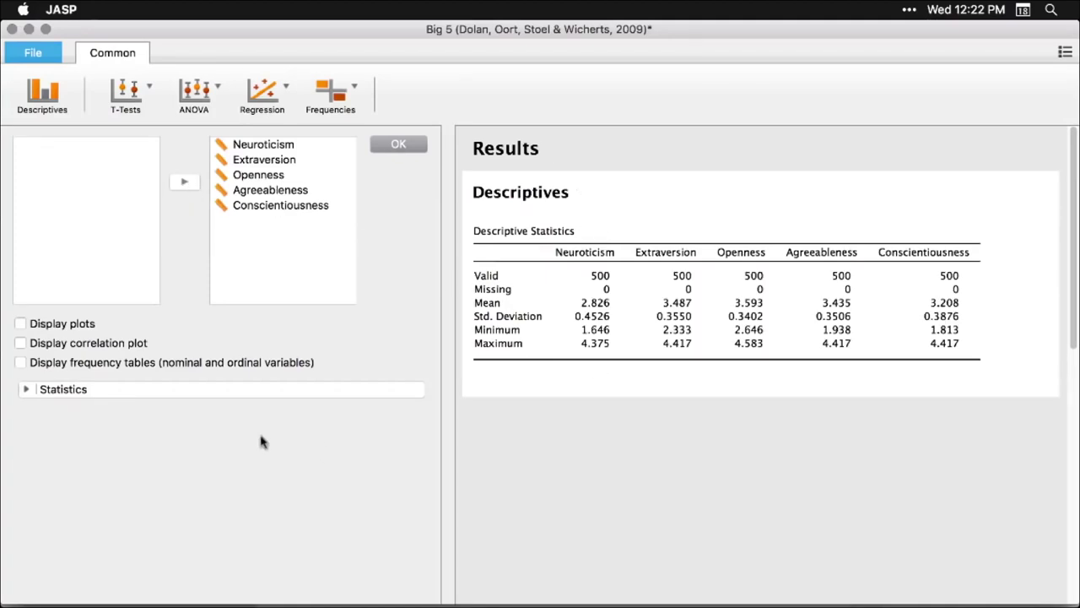
Add quartiles and the median to the descriptive statistics table.
left_click(25, 390)
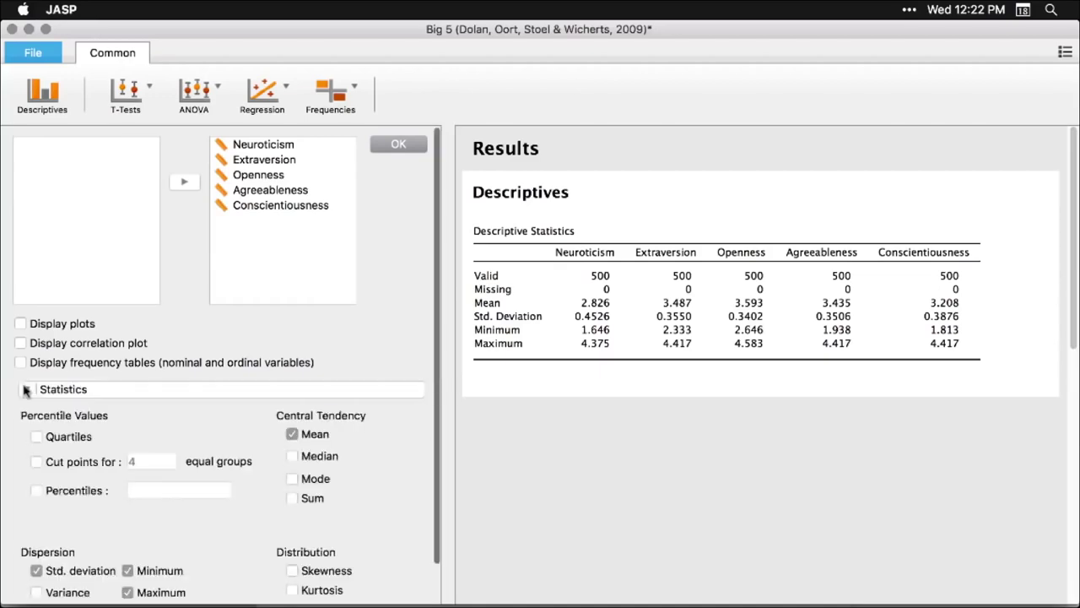
left_click(35, 437)
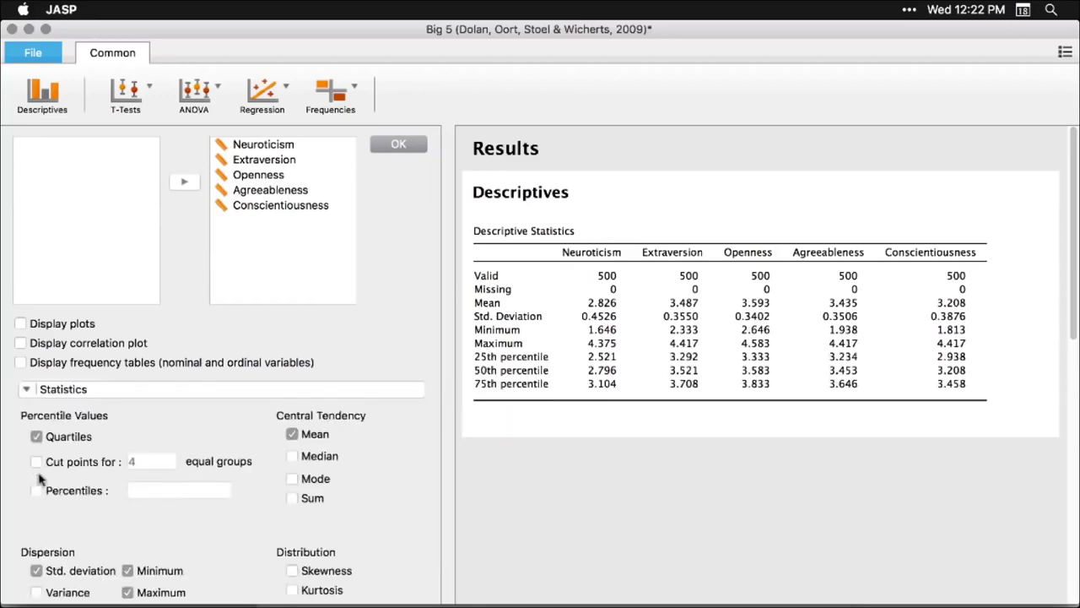
left_click(292, 456)
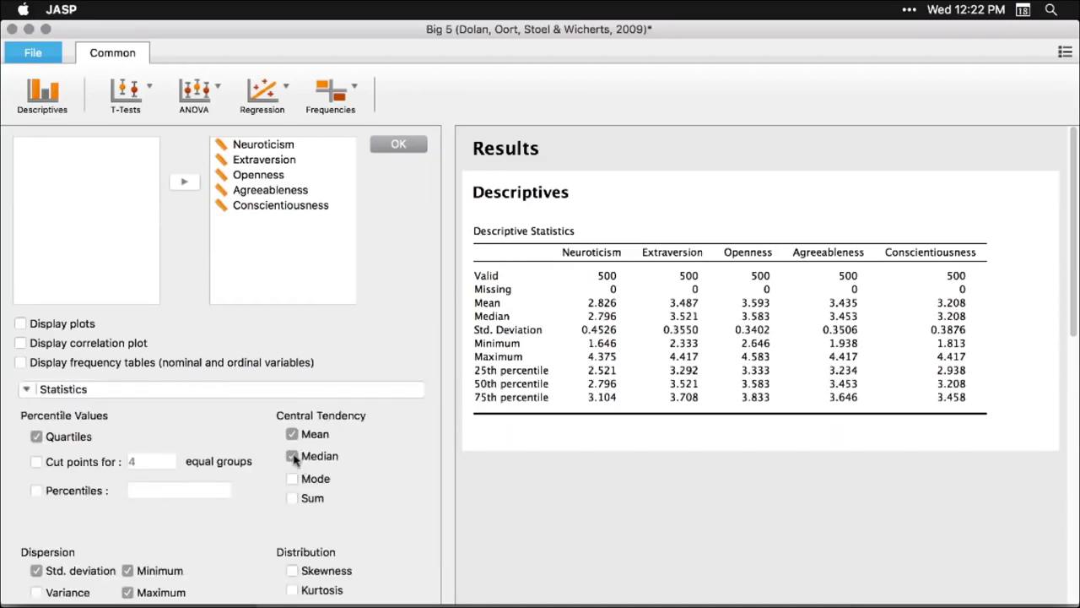
Display distribution plots for the five variables and review them below the statistics table.
left_click(21, 325)
scroll(614, 397, "down", 1)
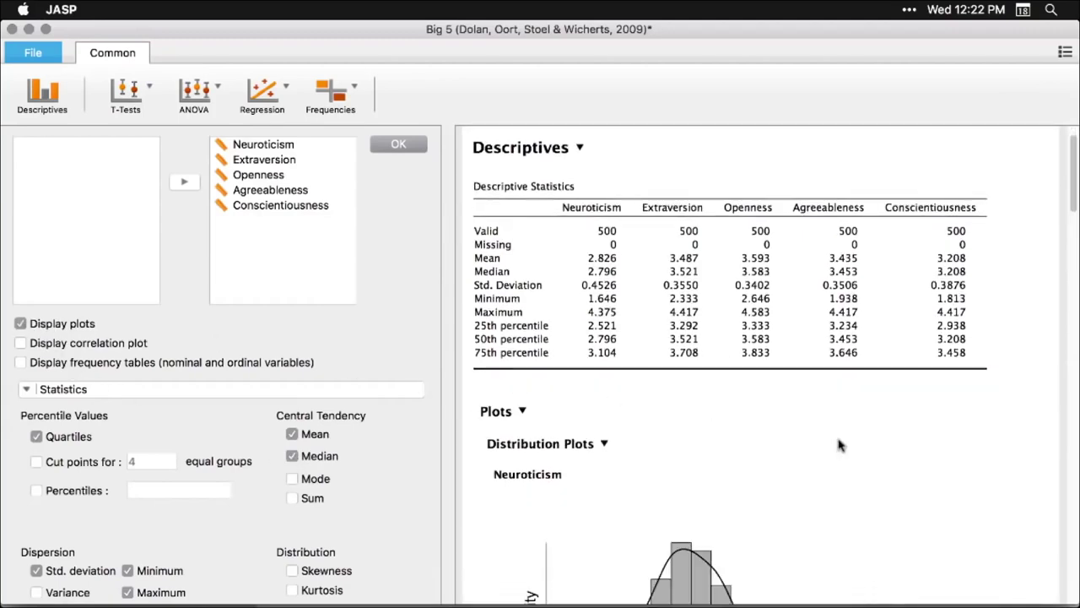
scroll(840, 445, "down", 10)
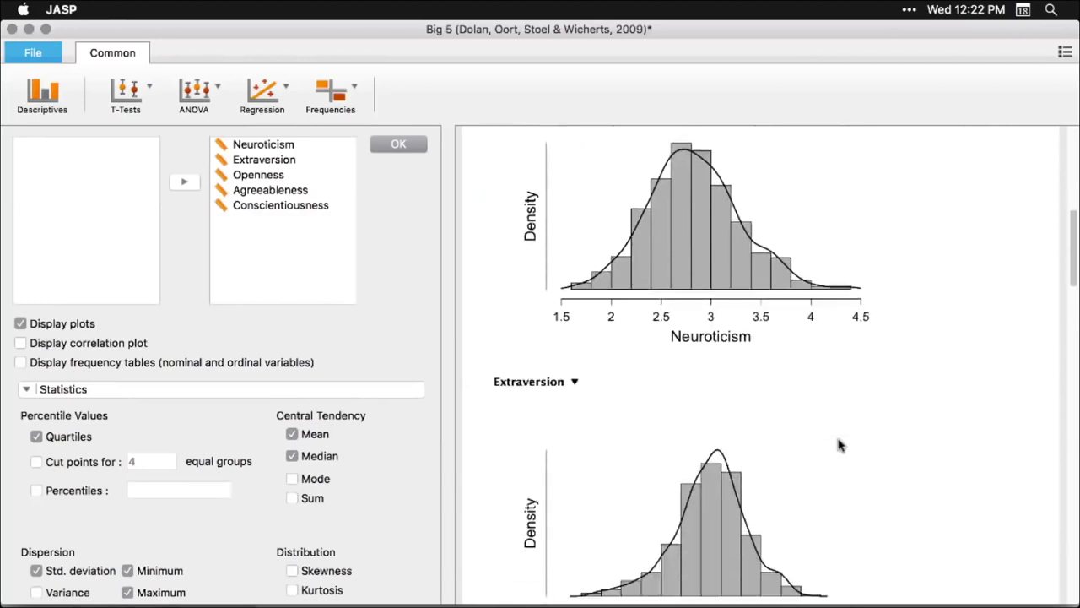
scroll(840, 445, "down", 6)
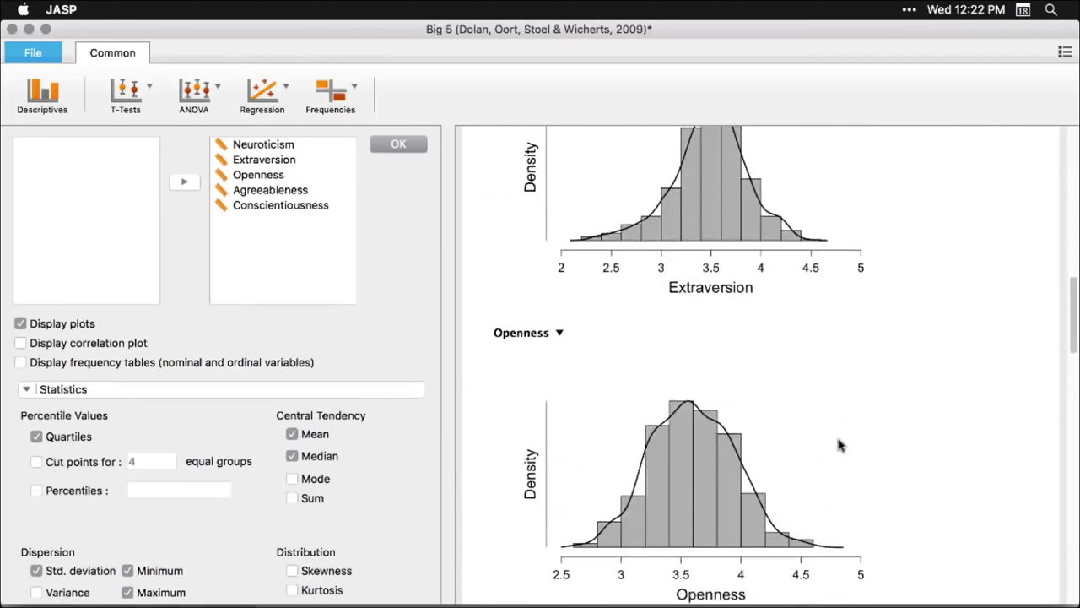
scroll(840, 445, "up", 15)
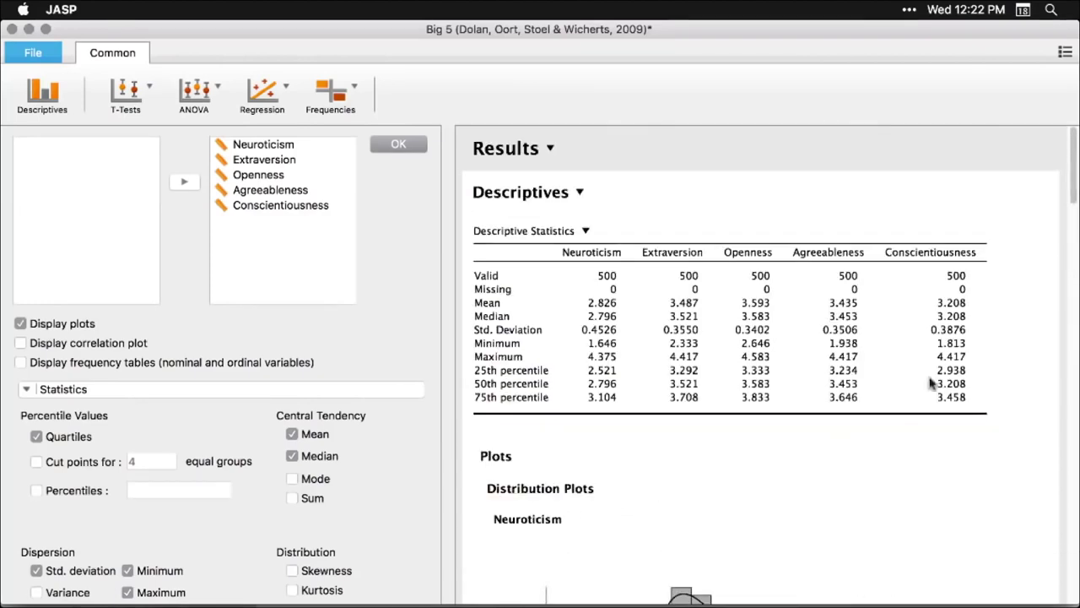
scroll(739, 538, "down", 5)
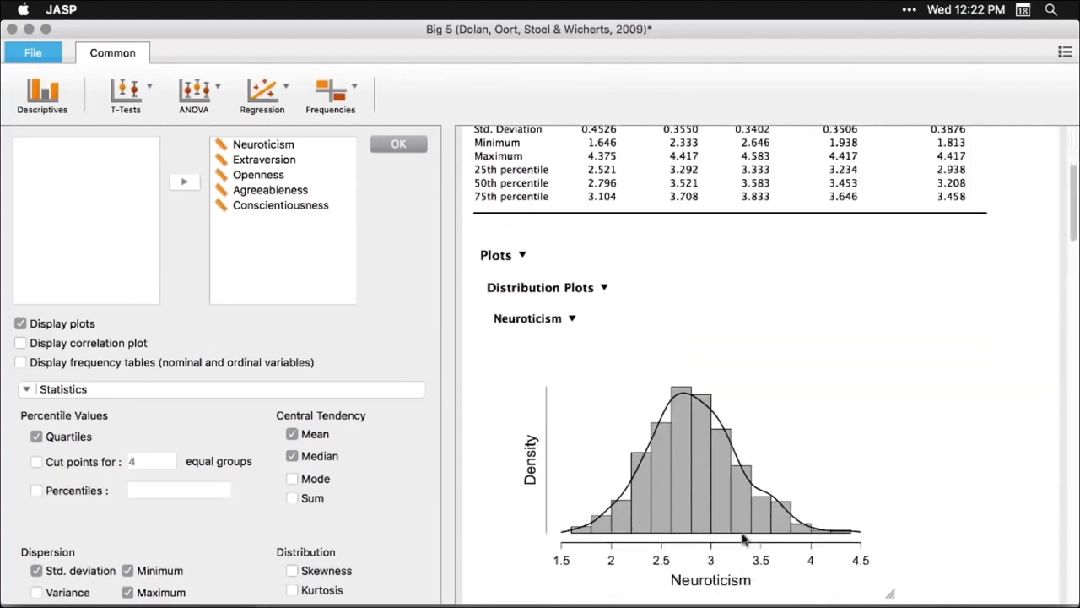
Shrink the distribution plots to small thumbnails, and enlarge them again to a medium size.
left_click_drag(891, 594, 614, 448)
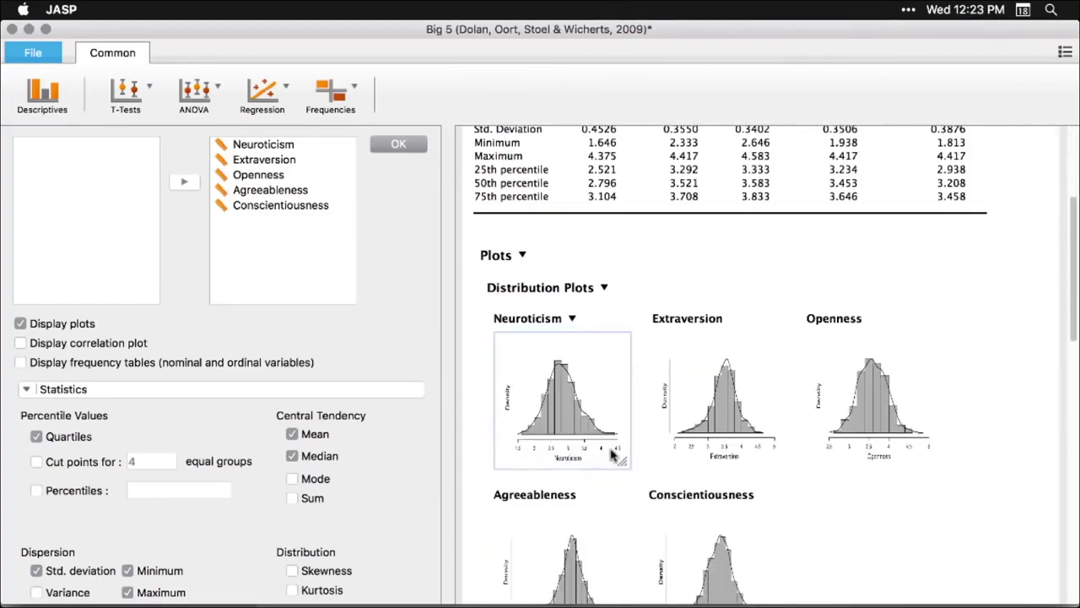
scroll(885, 489, "down", 4)
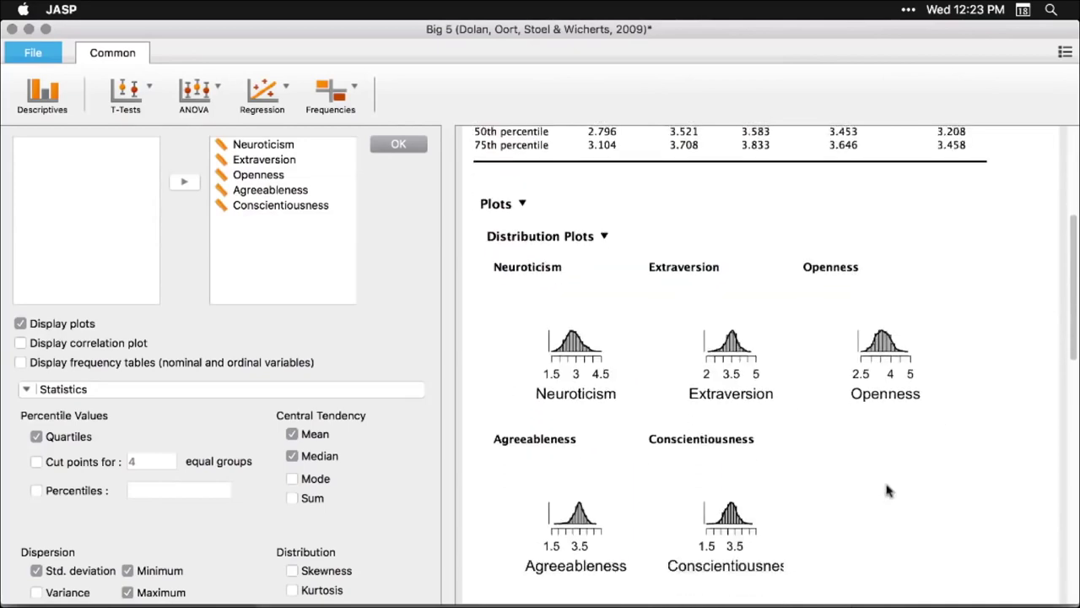
scroll(888, 490, "down", 1)
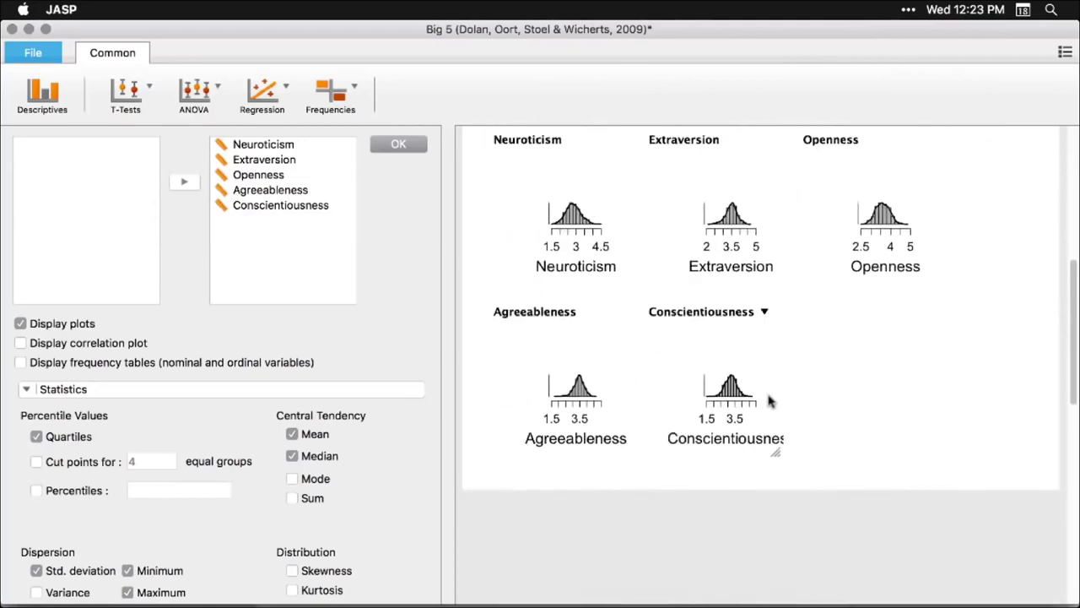
scroll(770, 402, "up", 3)
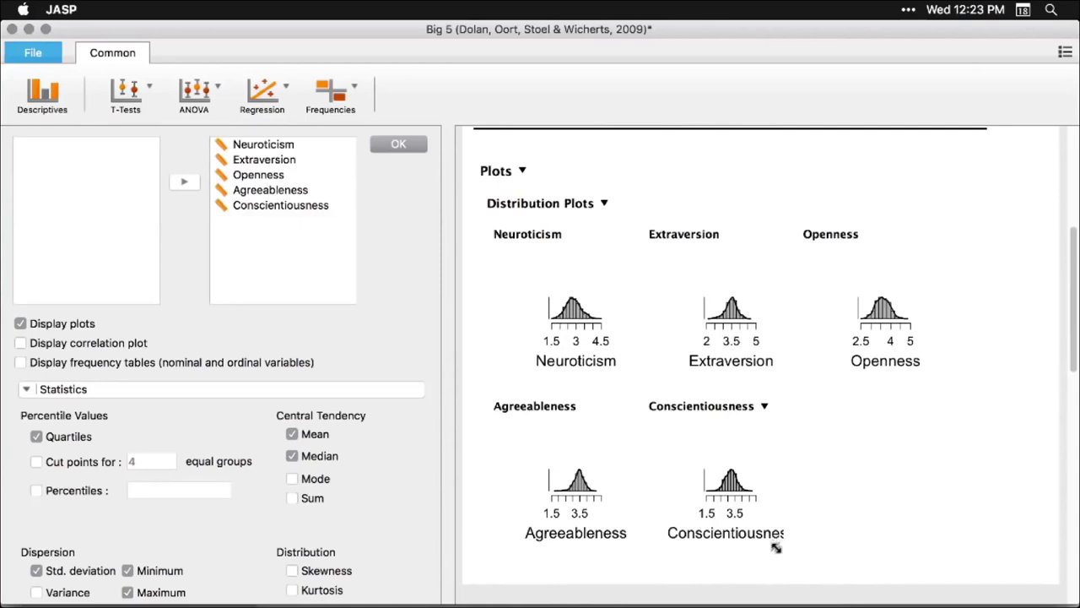
left_click_drag(776, 547, 793, 559)
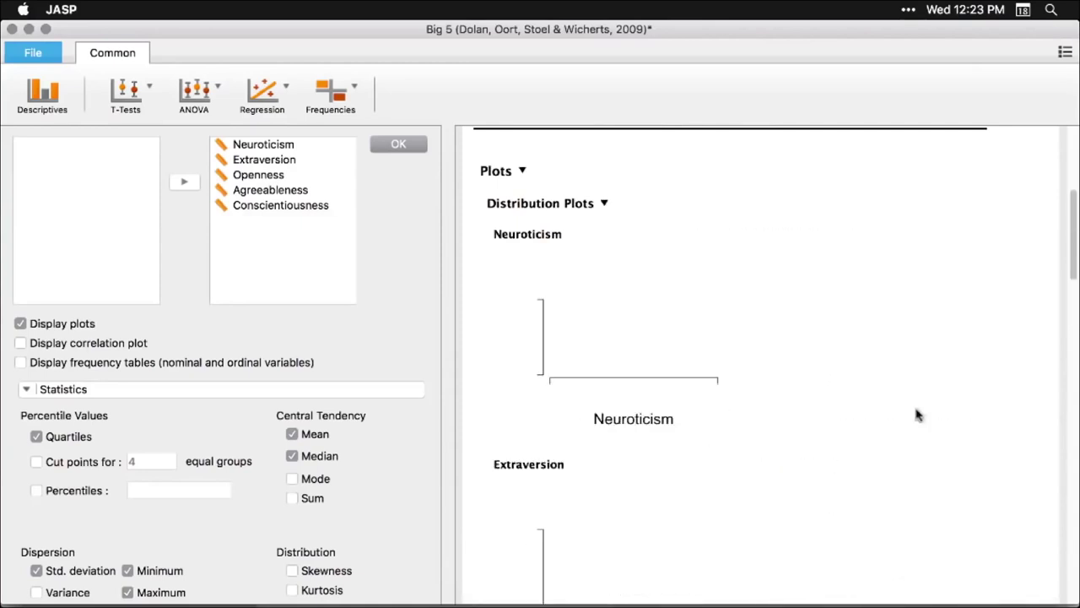
scroll(938, 371, "down", 7)
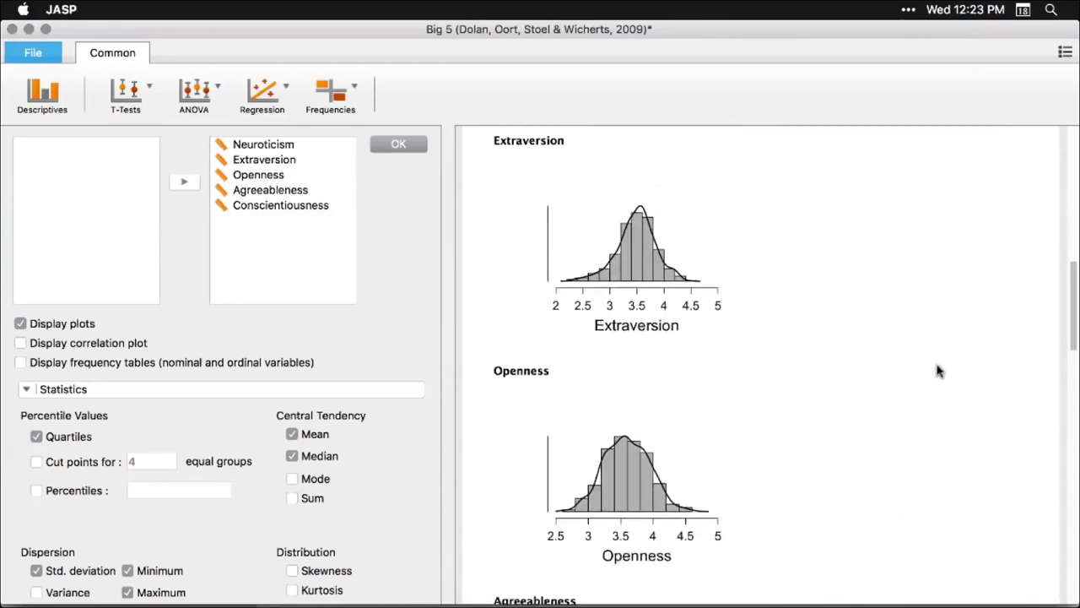
Collapse the Distribution Plots section in the results.
scroll(939, 372, "up", 7)
scroll(938, 371, "up", 5)
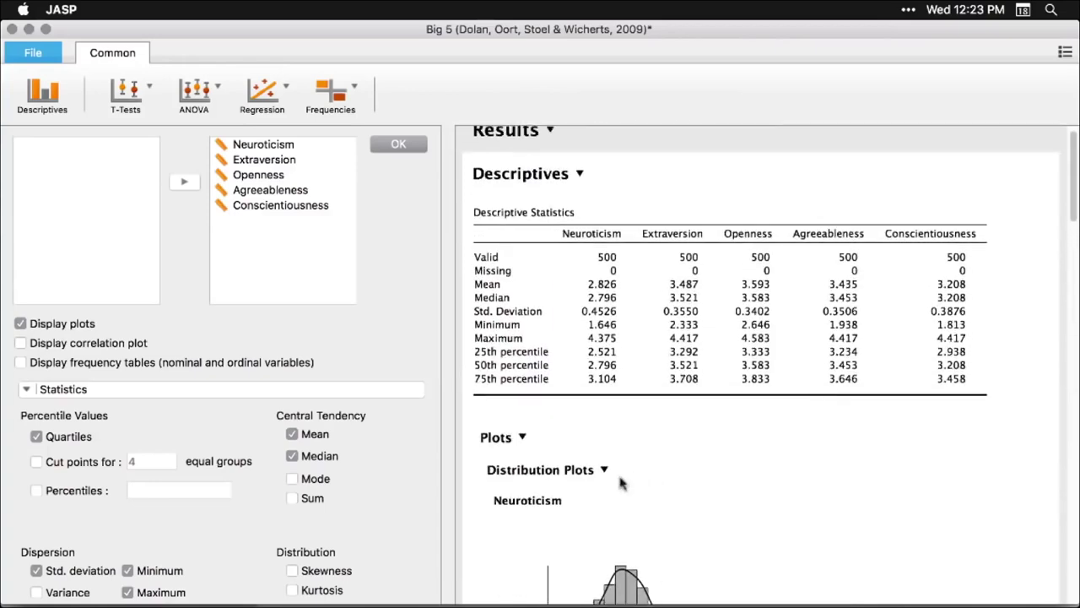
left_click(604, 471)
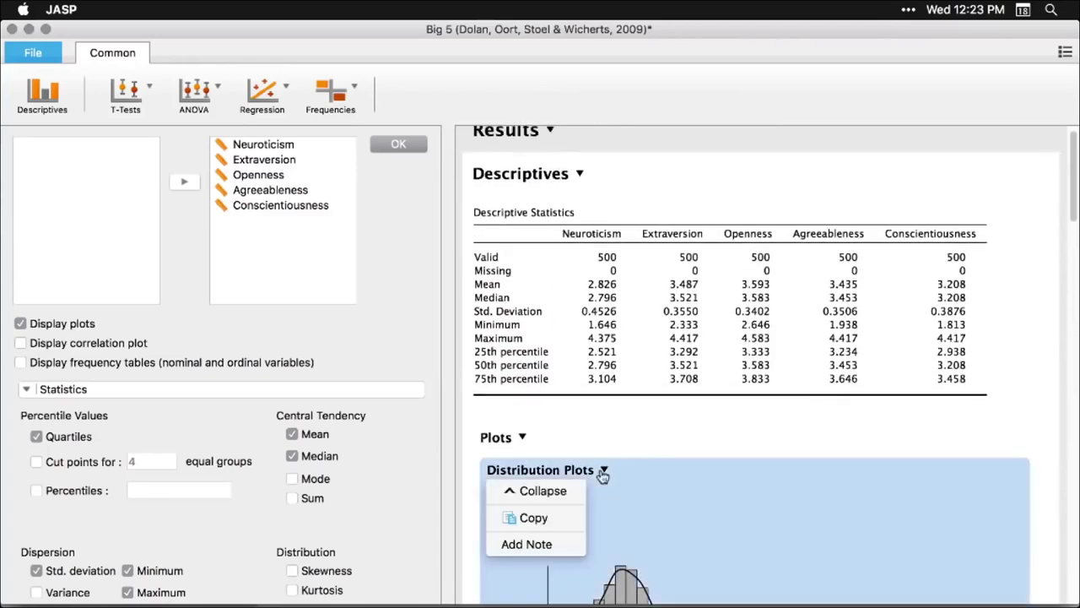
left_click(545, 496)
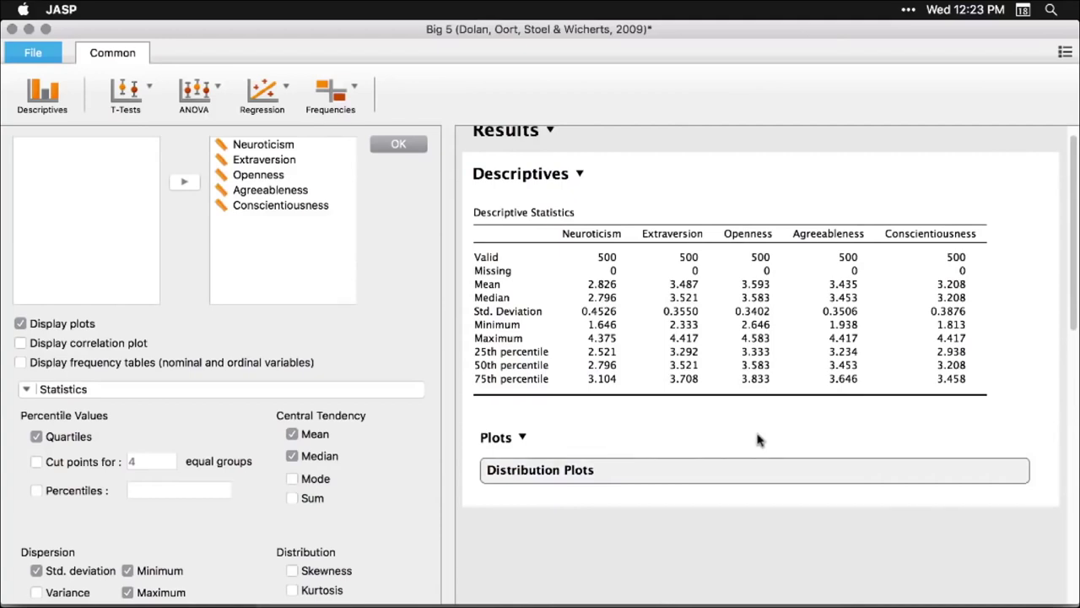
Close the Descriptives options to show the data beside the results, and reopen the analysis for editing.
left_click(678, 556)
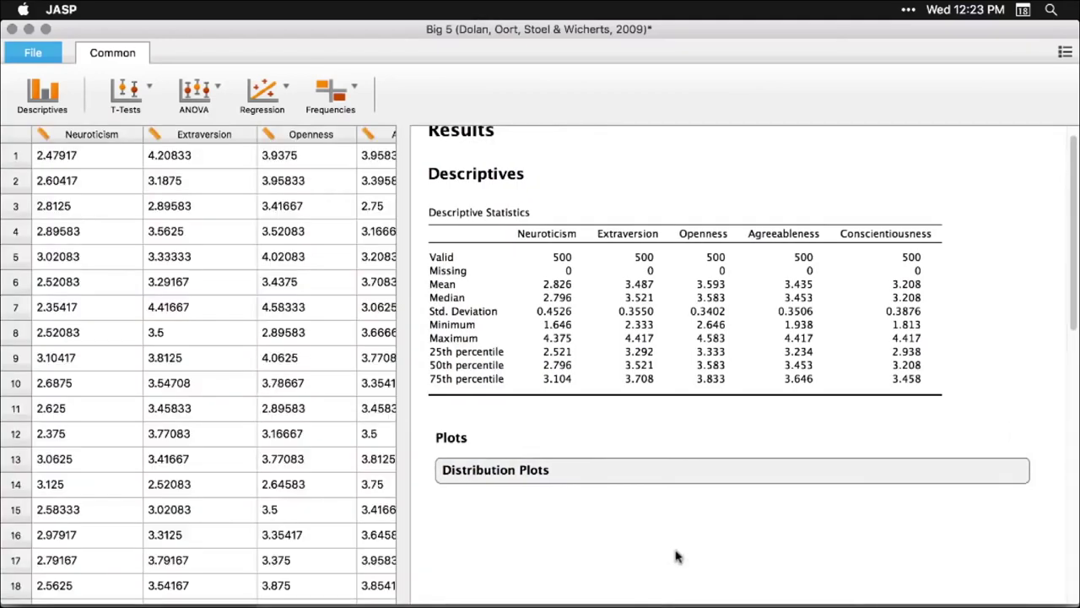
scroll(696, 473, "up", 1)
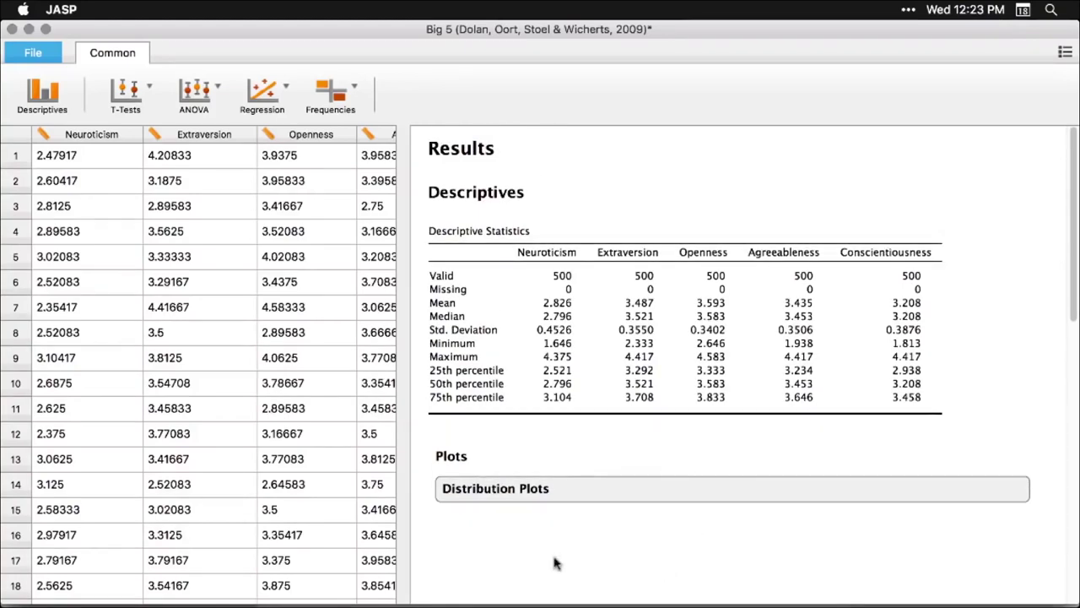
left_click(634, 318)
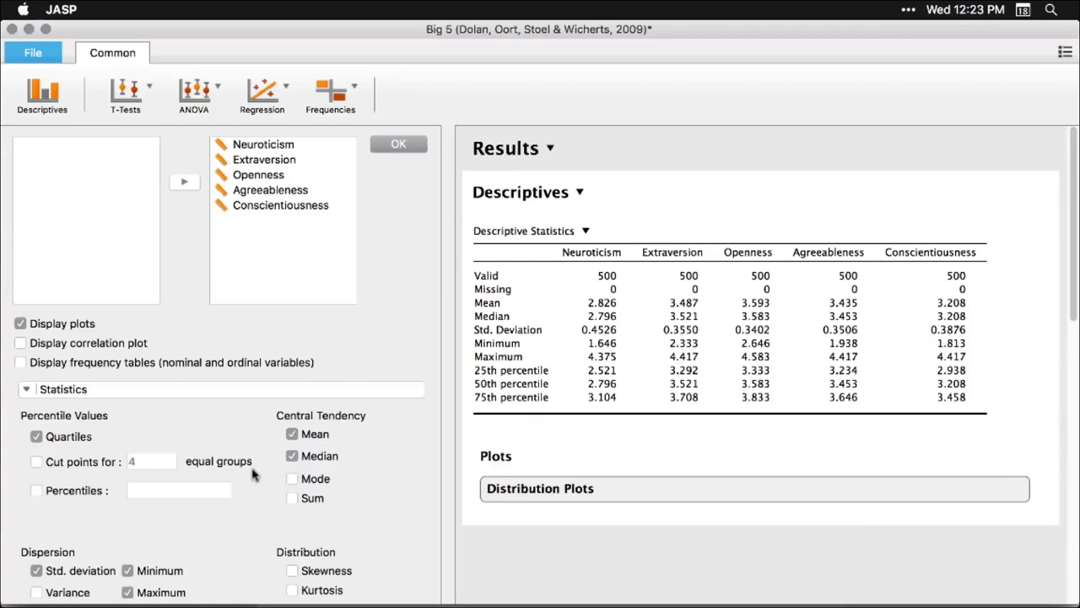
Add skewness and kurtosis to the descriptive statistics for the five personality variables.
scroll(280, 516, "down", 2)
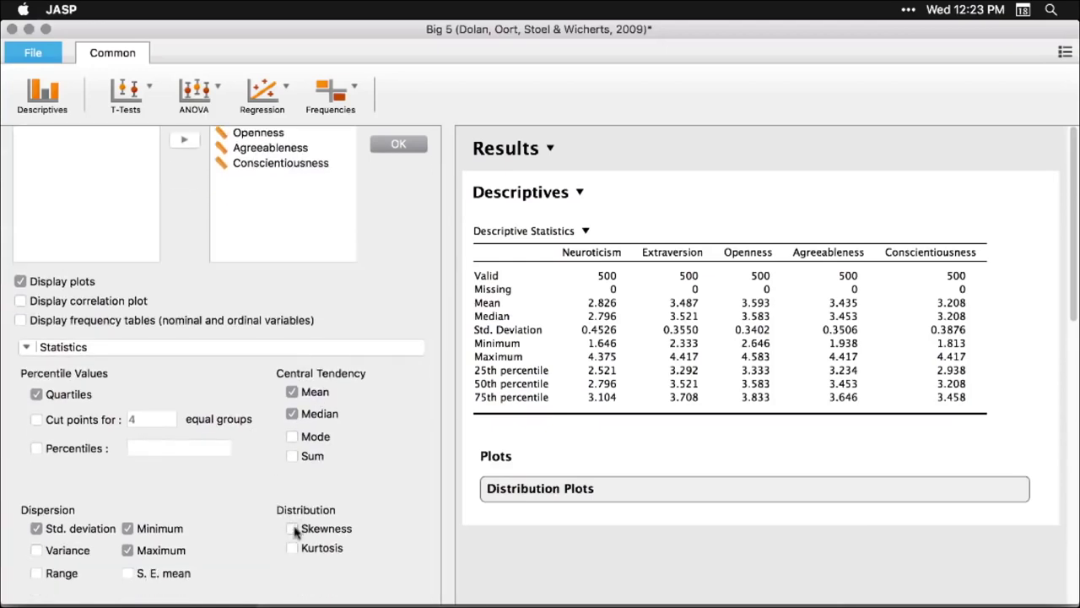
left_click(294, 529)
left_click(293, 548)
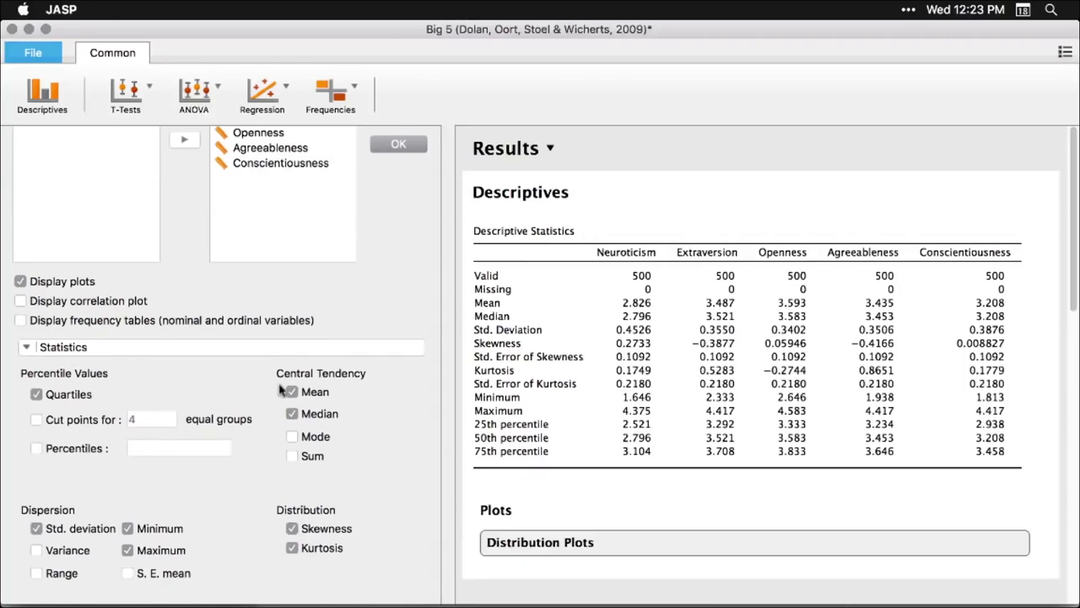
View the distribution plots beside the data, and reopen the Descriptives analysis for editing.
left_click(786, 153)
scroll(760, 356, "down", 5)
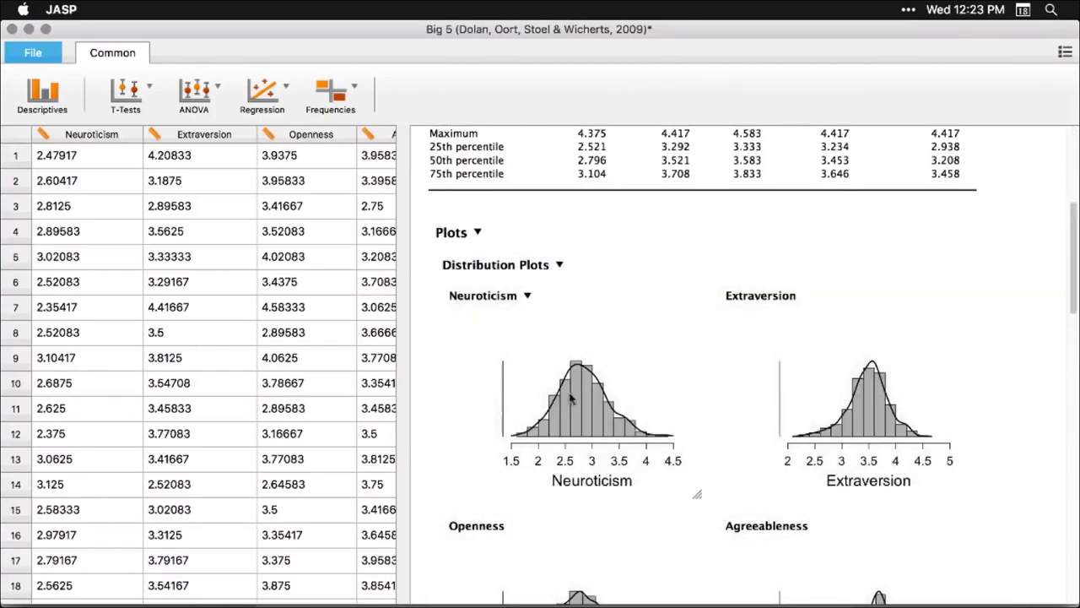
left_click(569, 397)
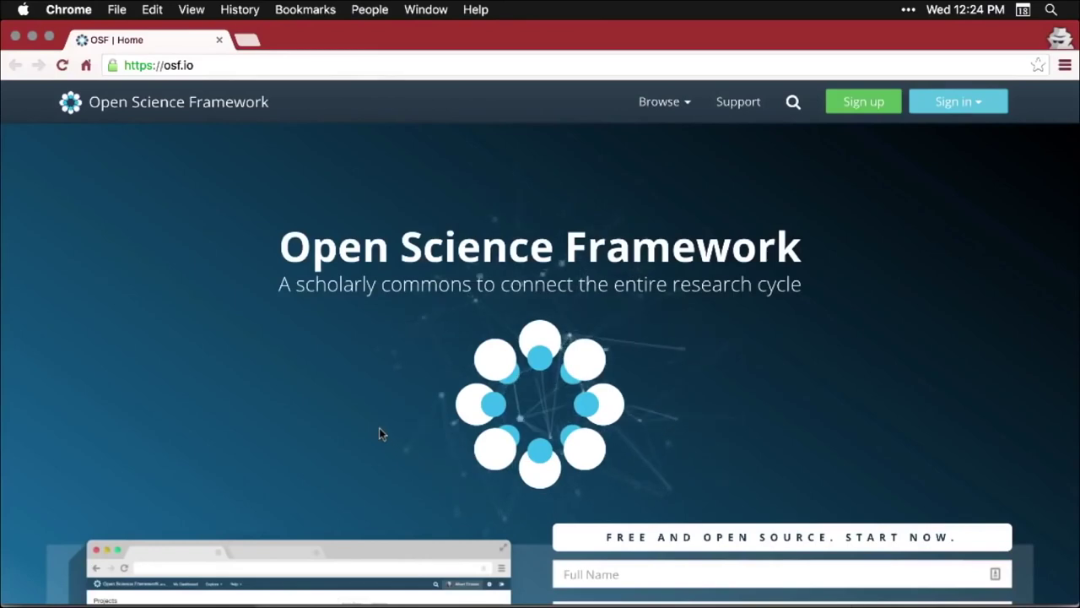
Switch to Chrome and read through the Open Science Framework home page, including its collaboration features and service integrations.
scroll(379, 428, "down", 4)
scroll(379, 433, "down", 4)
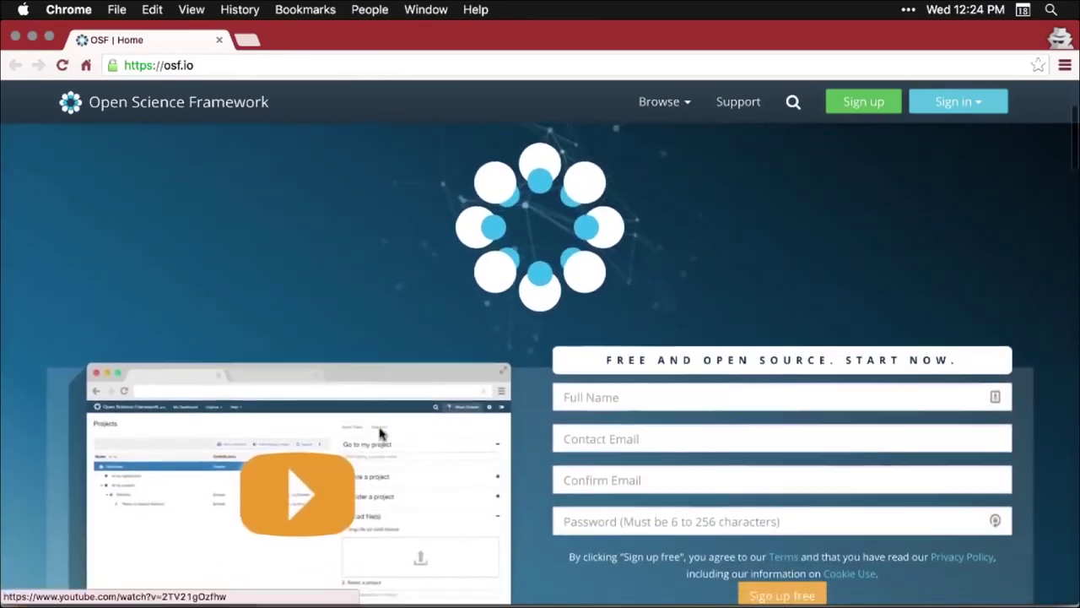
scroll(379, 433, "down", 2)
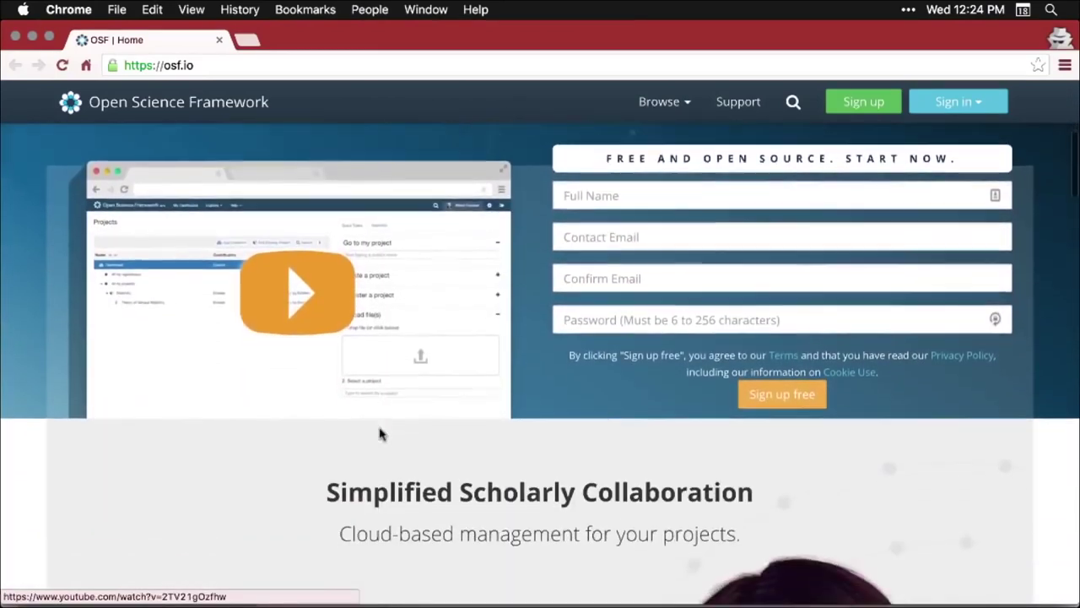
scroll(379, 433, "down", 3)
scroll(379, 433, "down", 6)
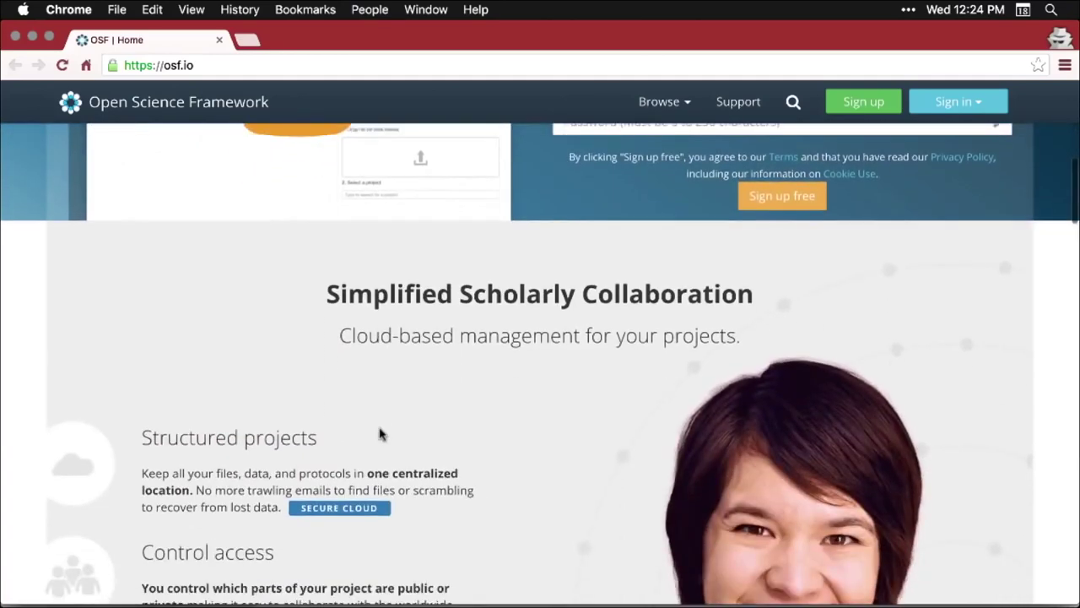
scroll(379, 433, "down", 7)
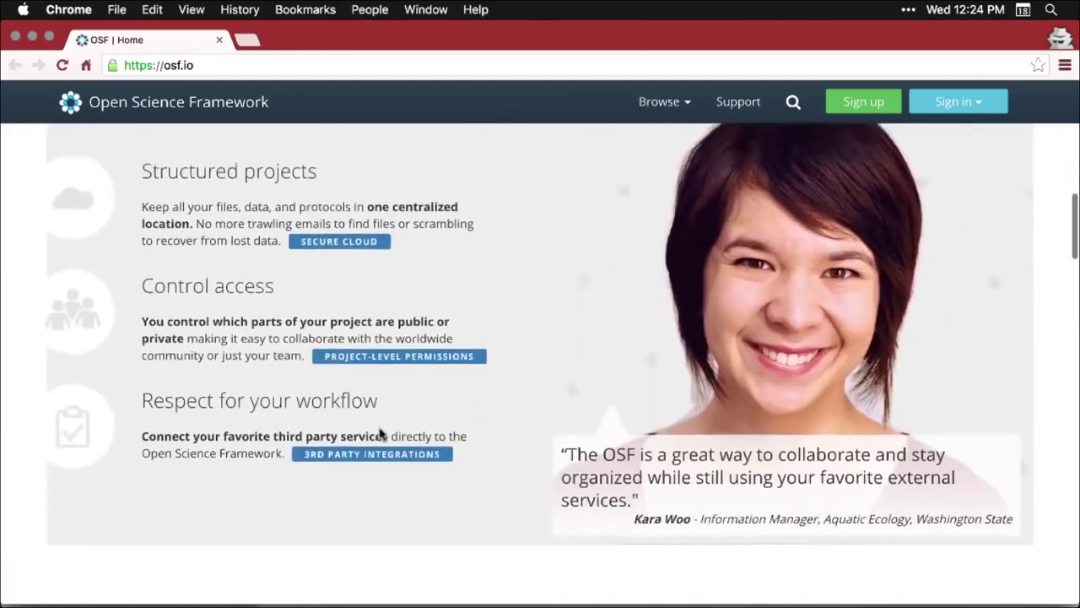
scroll(379, 433, "down", 3)
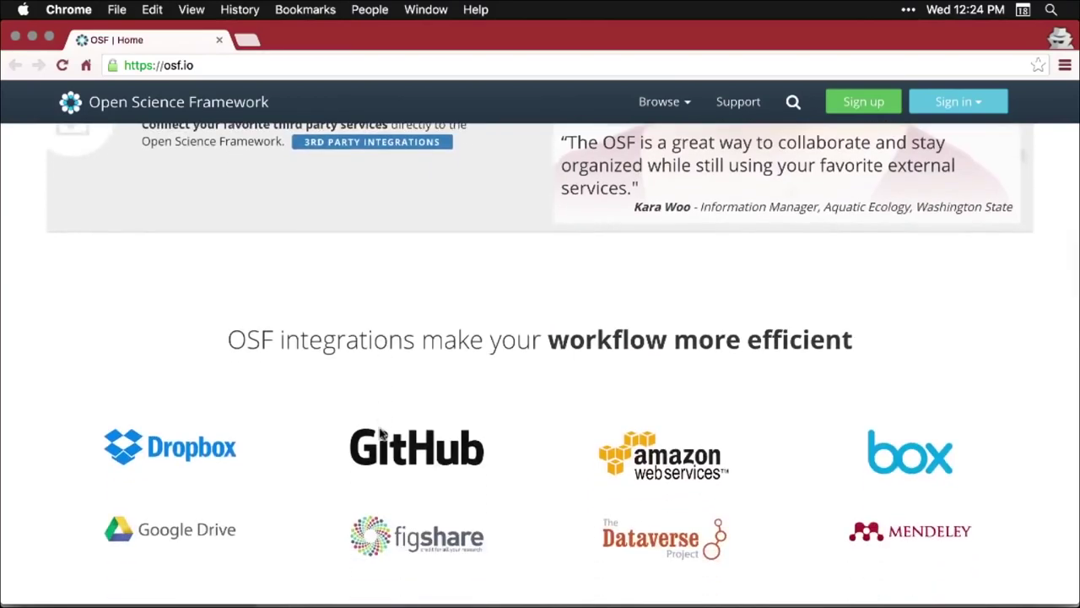
scroll(379, 433, "down", 4)
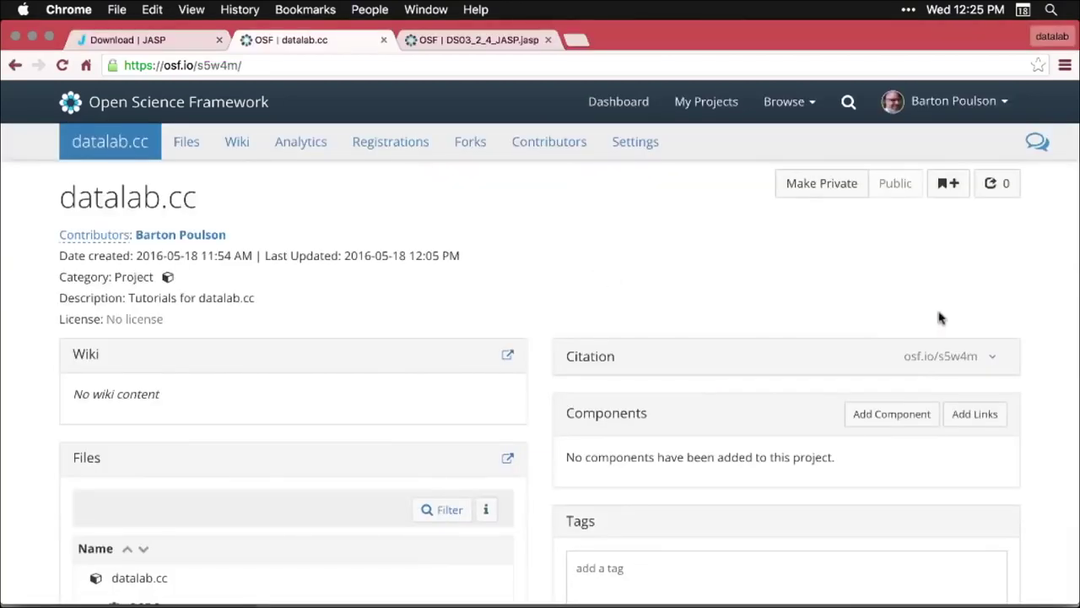
Examine the datalab.cc project page on OSF, down to its Files list.
scroll(1013, 321, "down", 1)
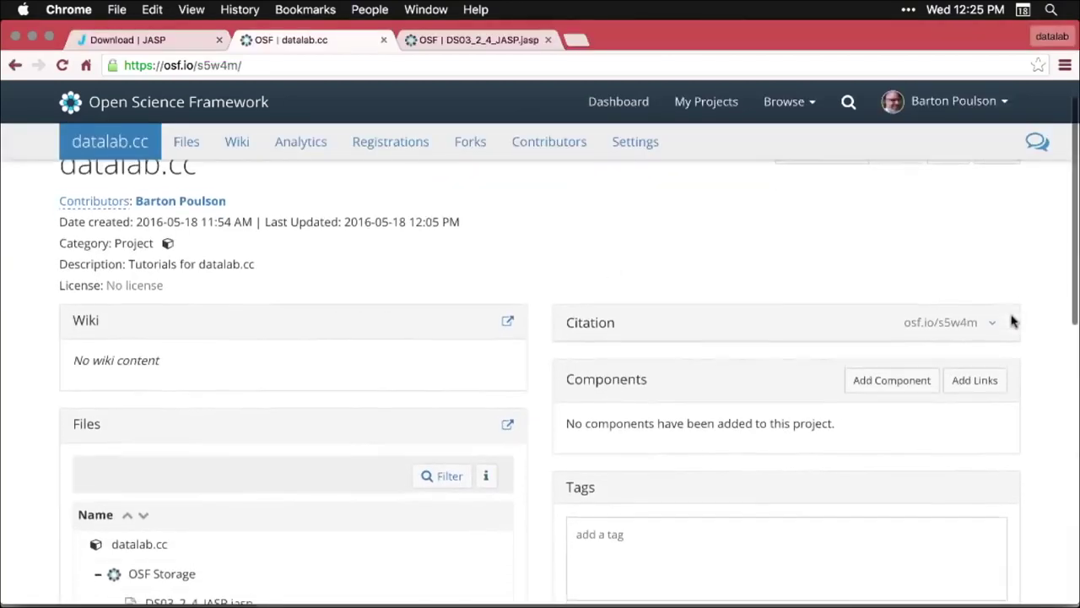
scroll(1013, 321, "down", 3)
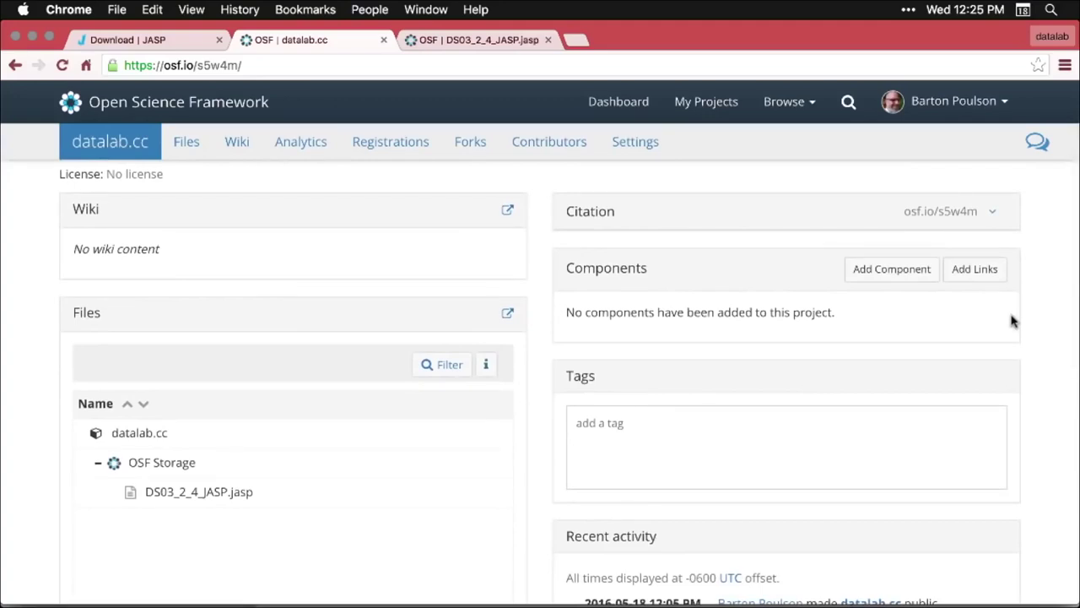
scroll(1012, 321, "down", 2)
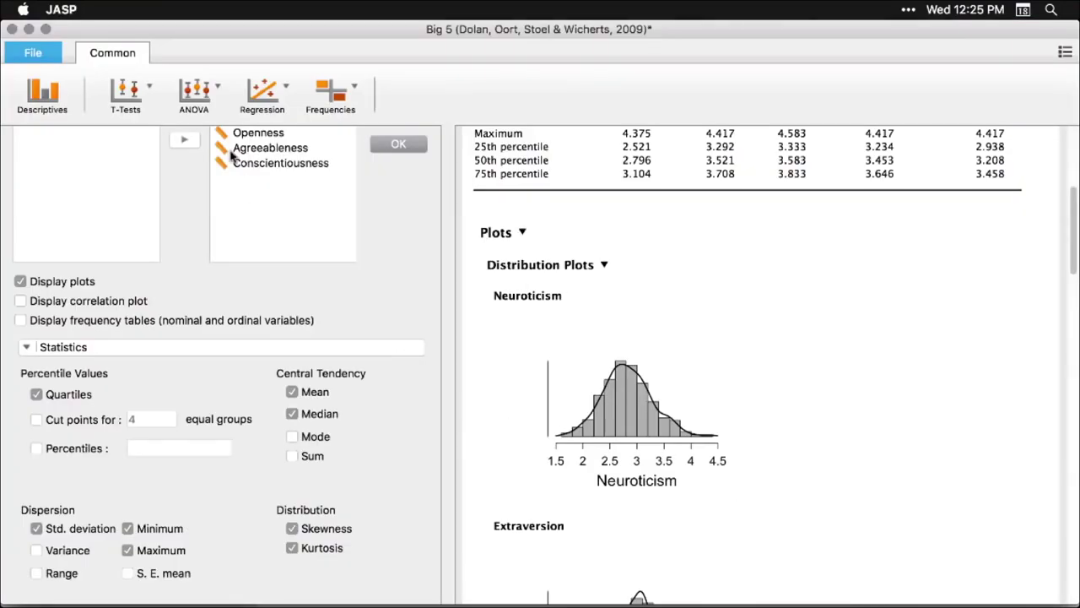
Switch to JASP and open the file DS03_2_4_JASP.jasp from the computer's Desktop folder.
left_click(34, 53)
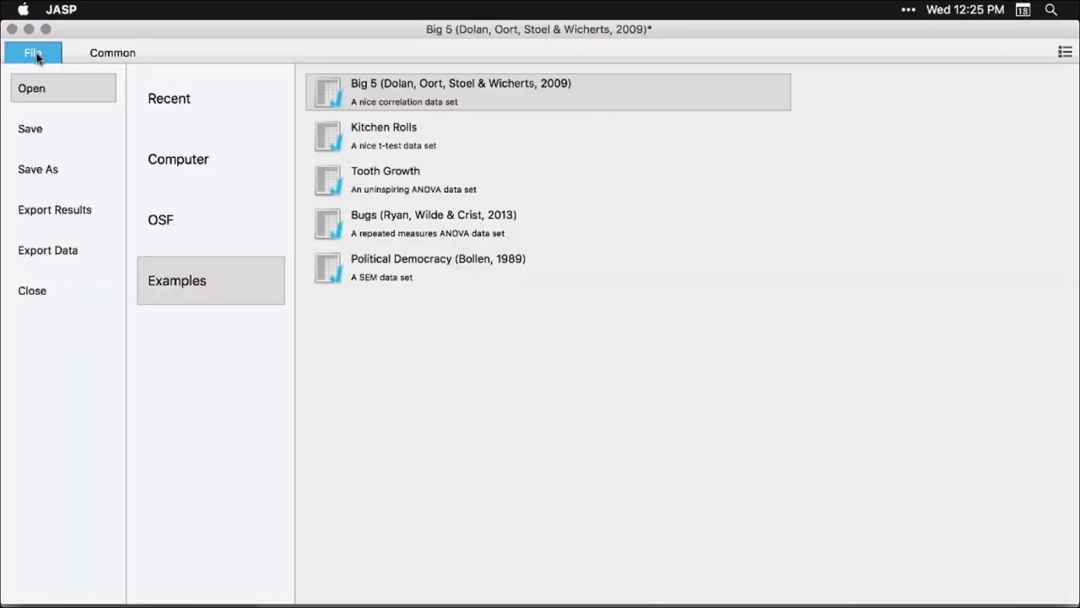
left_click(177, 166)
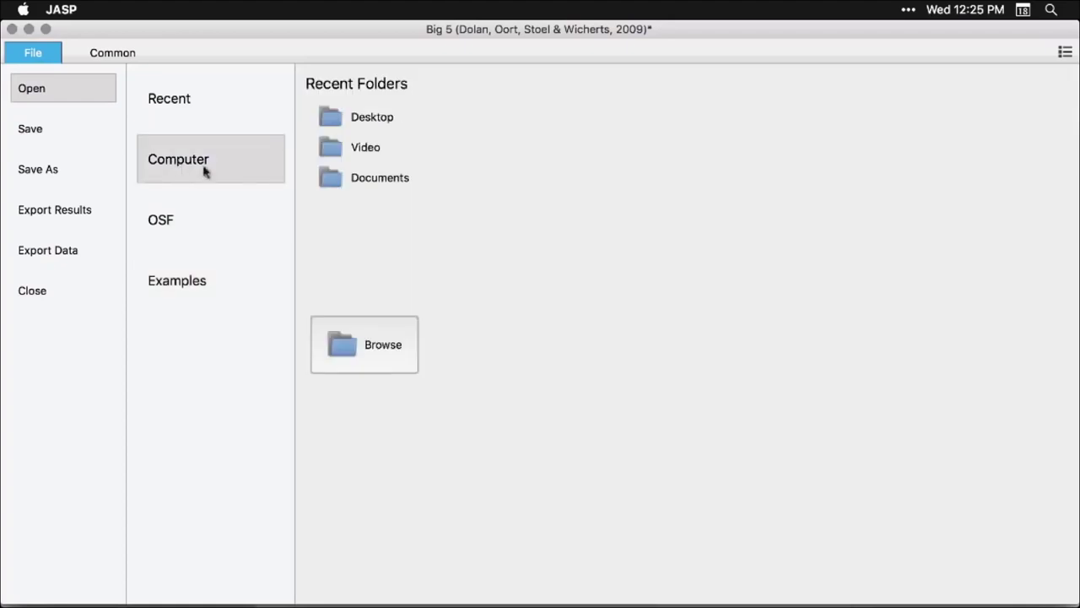
left_click(369, 185)
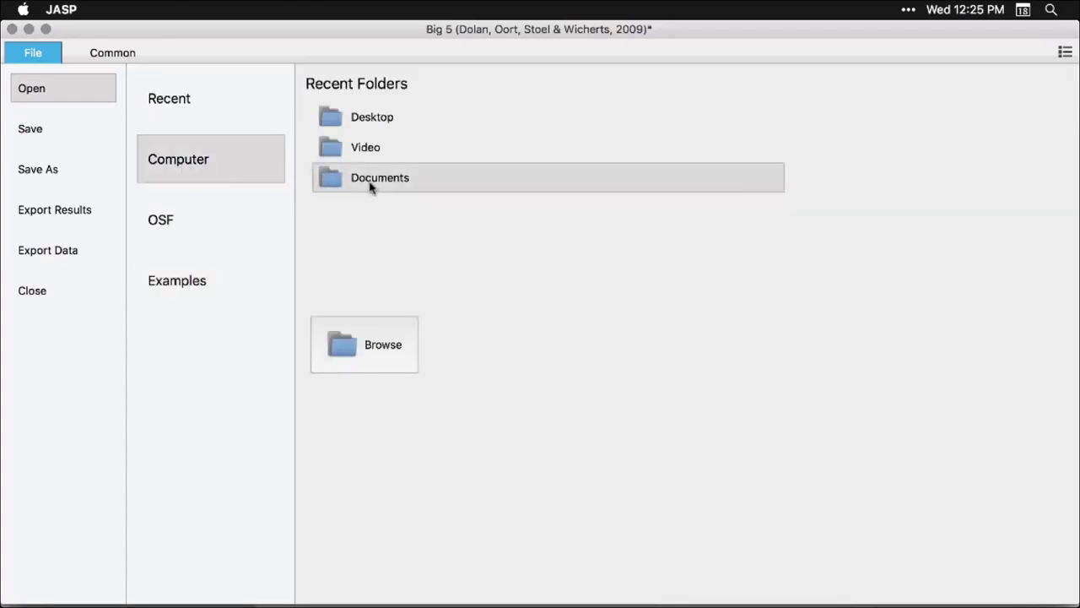
left_click(357, 118)
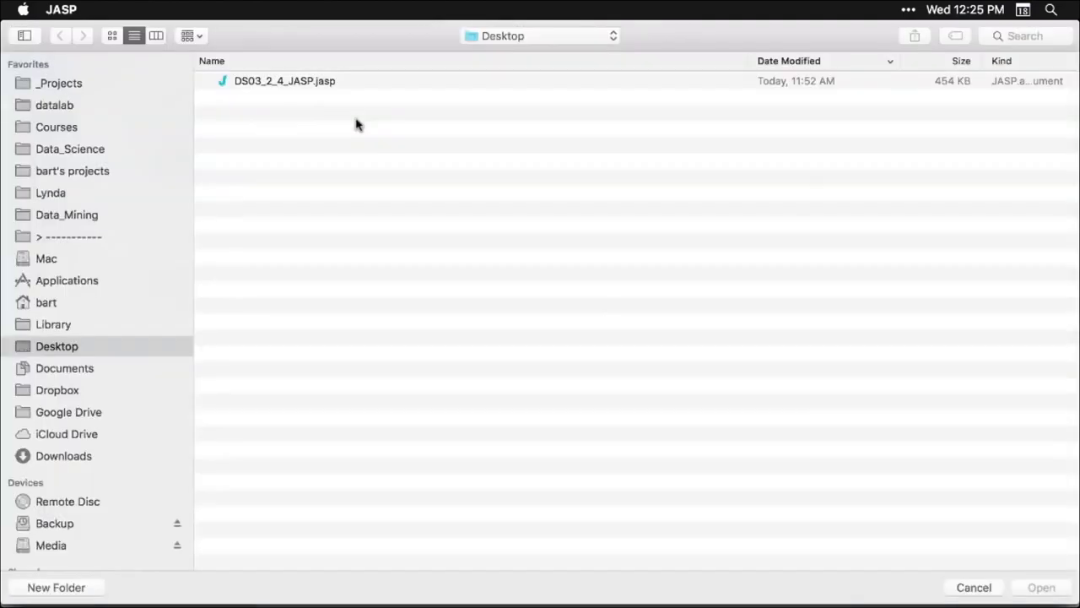
left_click(305, 83)
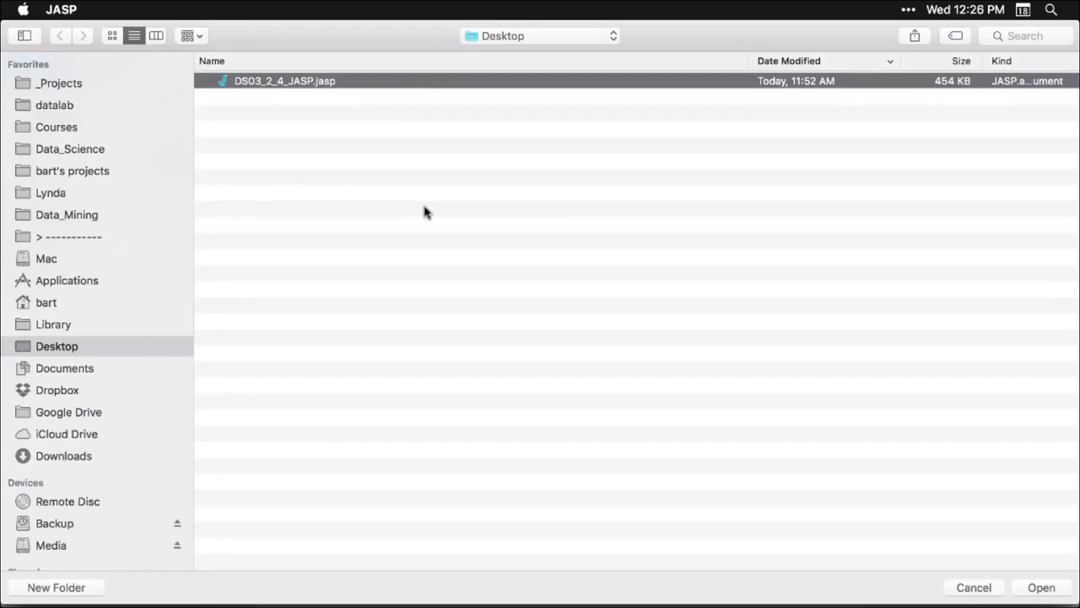
double_click(307, 82)
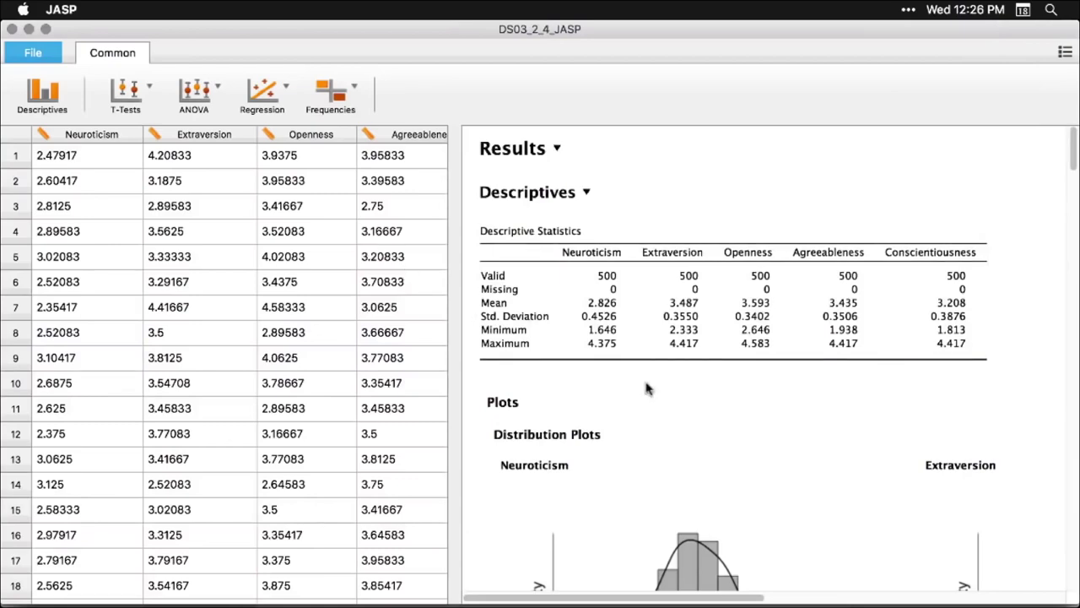
Examine the opened file's results, from the distribution plots through the correlation plot to the linear regression tables.
scroll(646, 387, "down", 10)
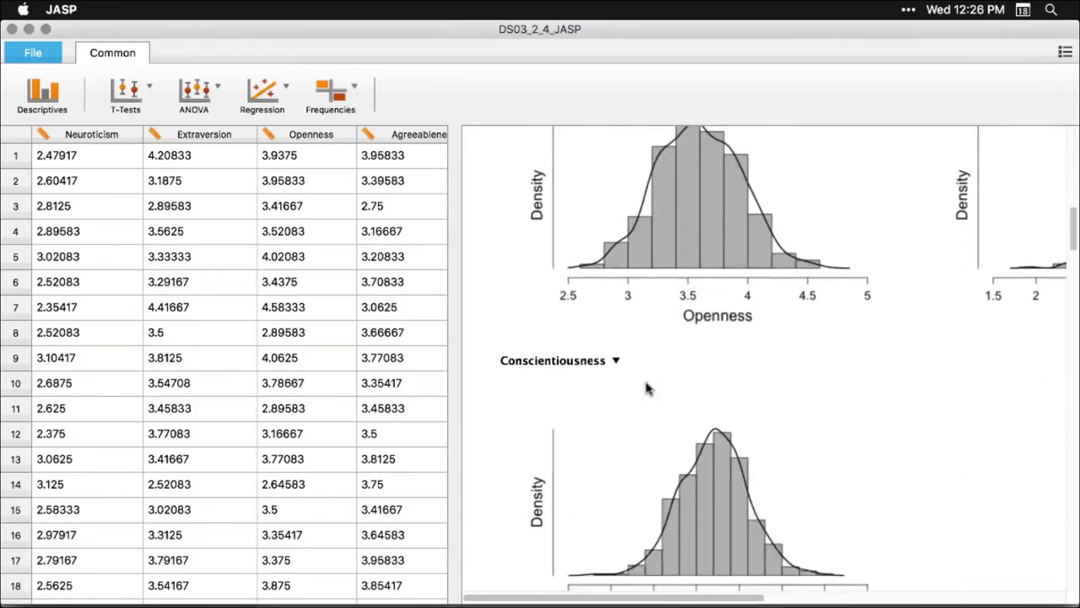
scroll(646, 388, "down", 10)
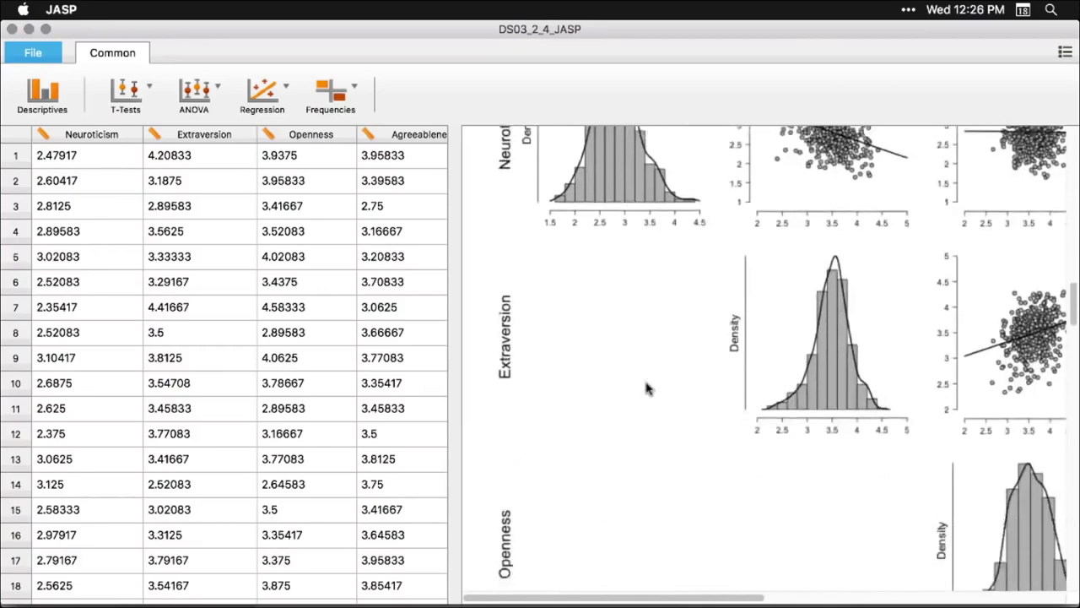
scroll(646, 388, "down", 3)
scroll(647, 388, "up", 4)
scroll(647, 387, "right", 5)
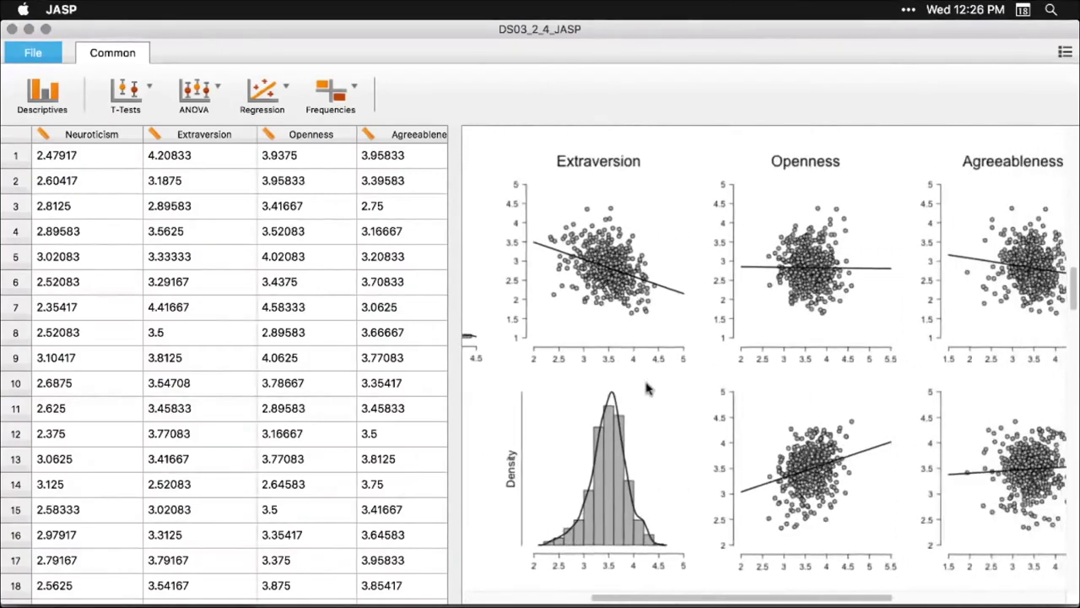
scroll(647, 389, "right", 2)
scroll(647, 388, "down", 10)
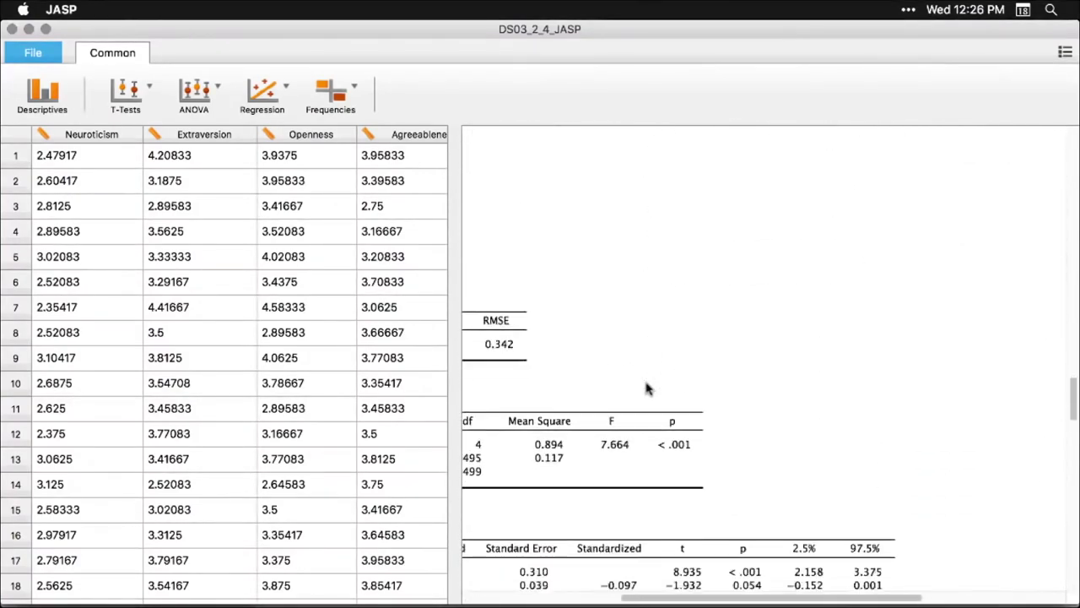
scroll(646, 388, "left", 6)
scroll(647, 388, "down", 2)
scroll(646, 387, "down", 3)
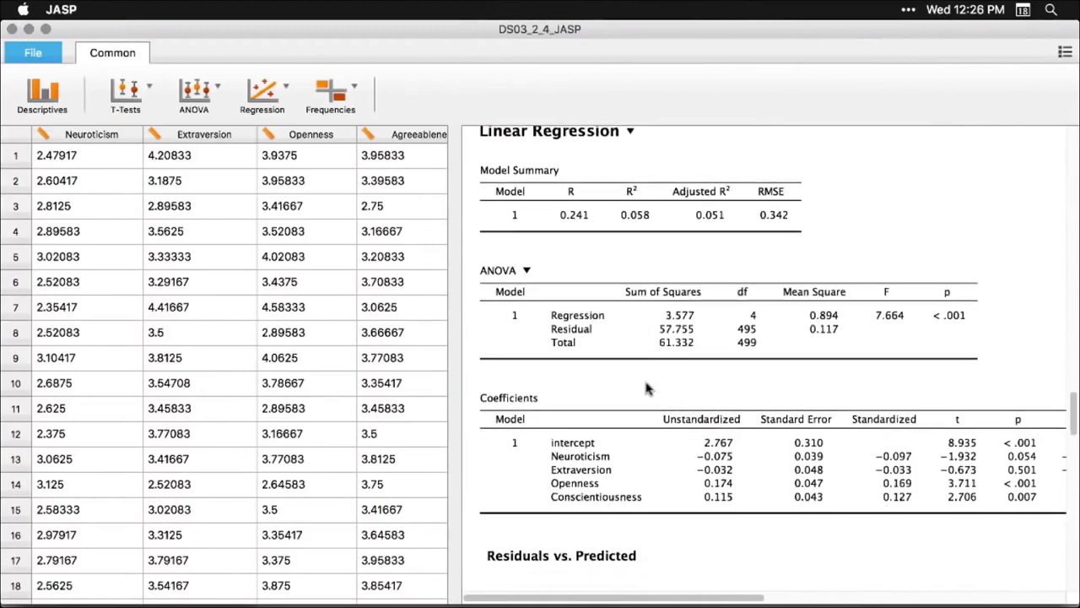
Inspect the Model and Statistics settings of the saved linear regression, and close its options.
left_click(667, 304)
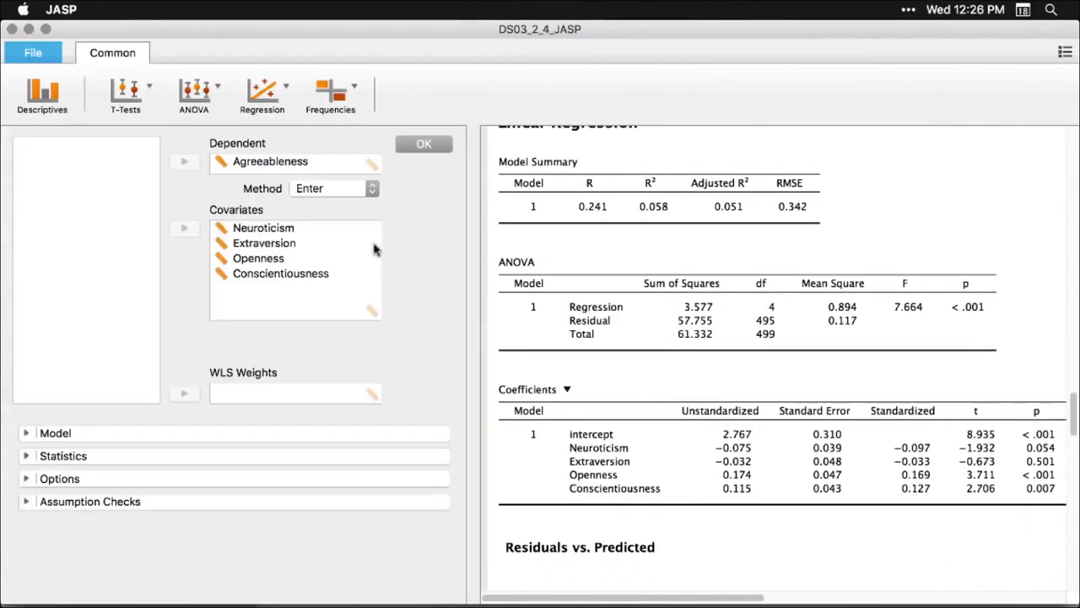
left_click(25, 432)
scroll(30, 480, "down", 3)
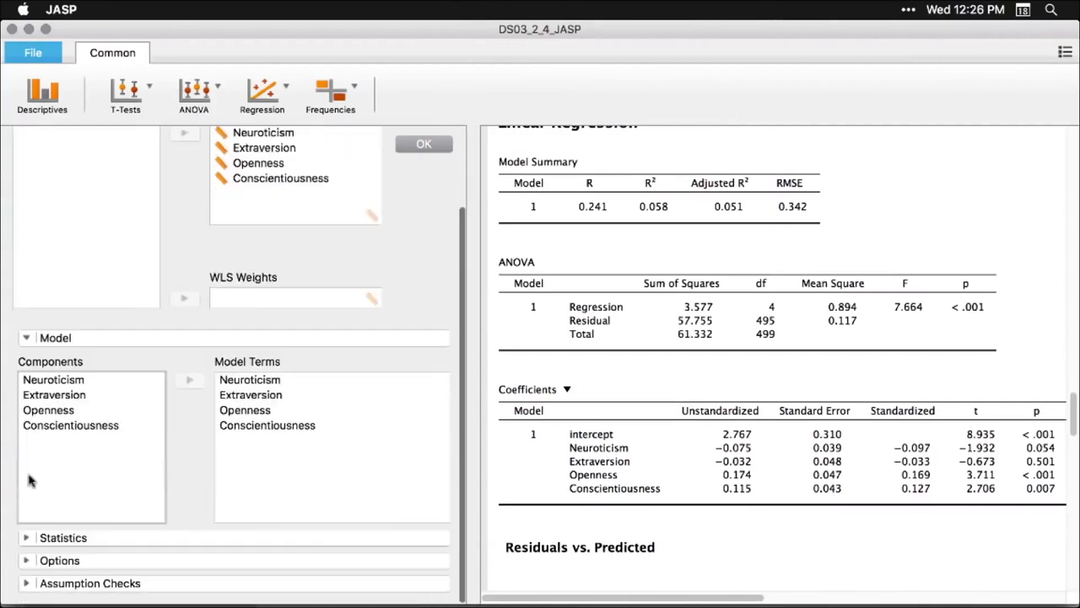
left_click(26, 540)
scroll(33, 540, "down", 5)
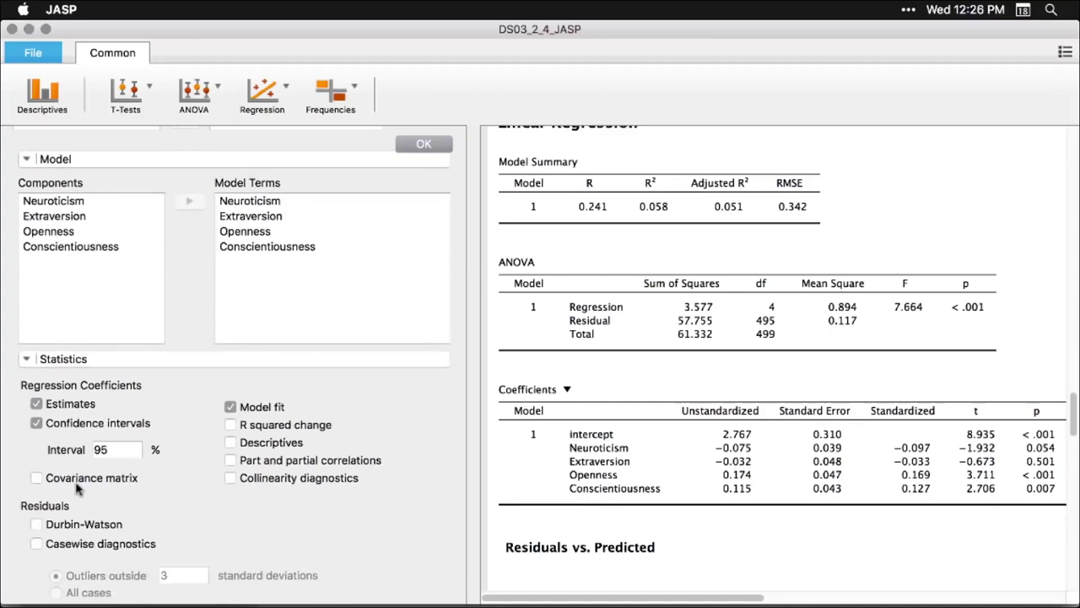
scroll(76, 488, "up", 3)
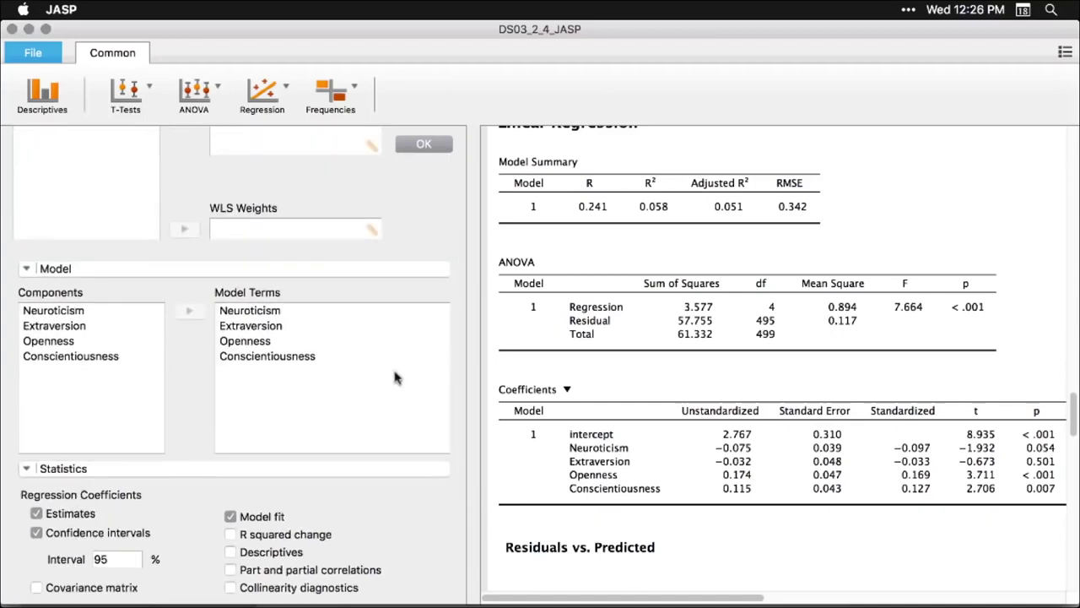
left_click(992, 196)
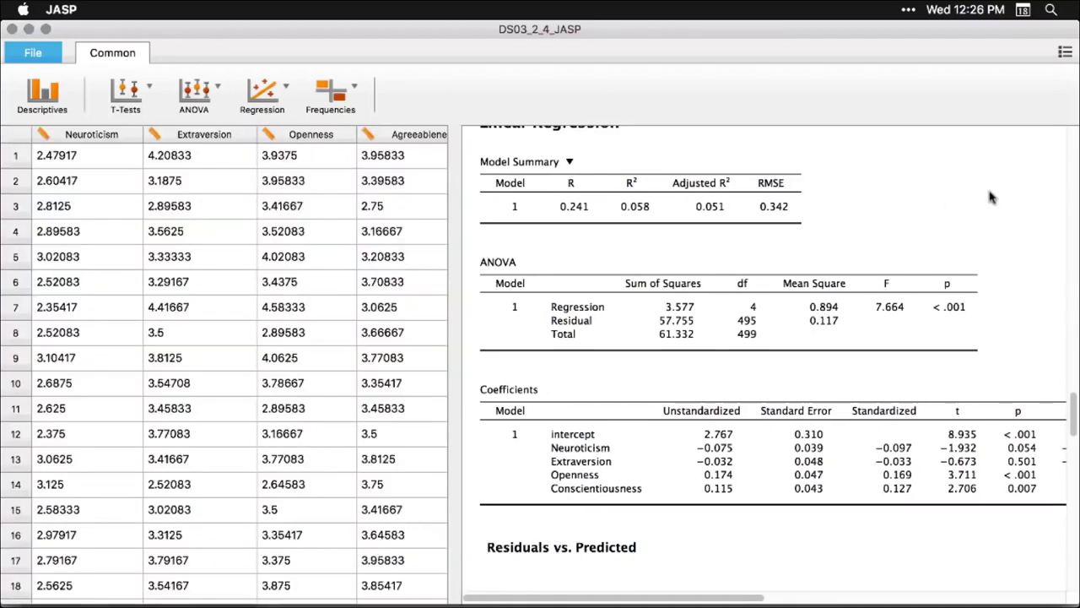
Go back through the results to the Neuroticism distribution plot, and open the file options.
scroll(991, 197, "down", 10)
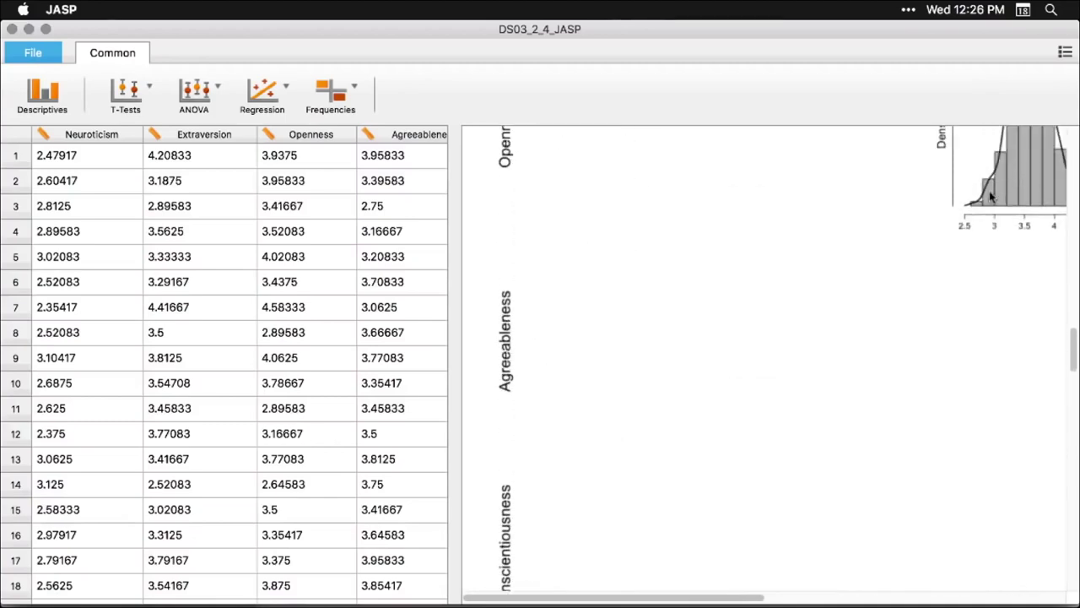
scroll(992, 197, "up", 10)
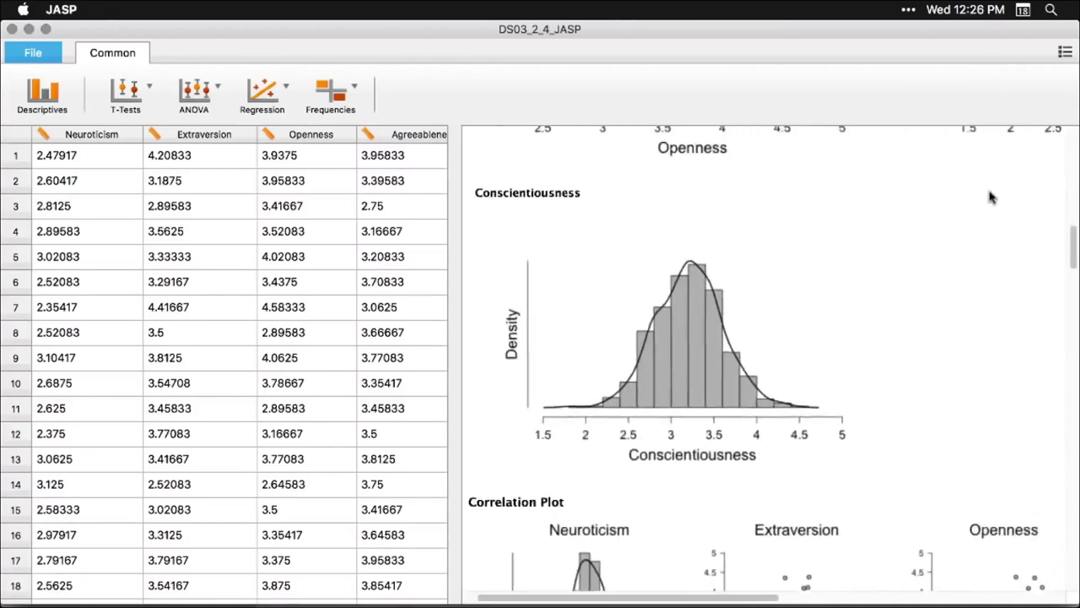
scroll(991, 196, "up", 5)
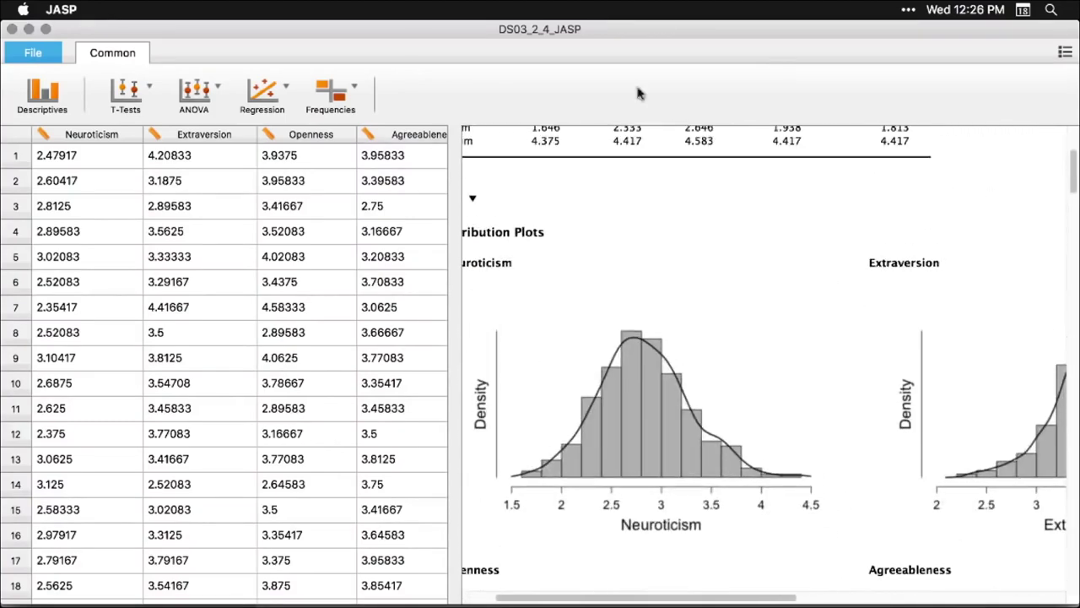
left_click(28, 59)
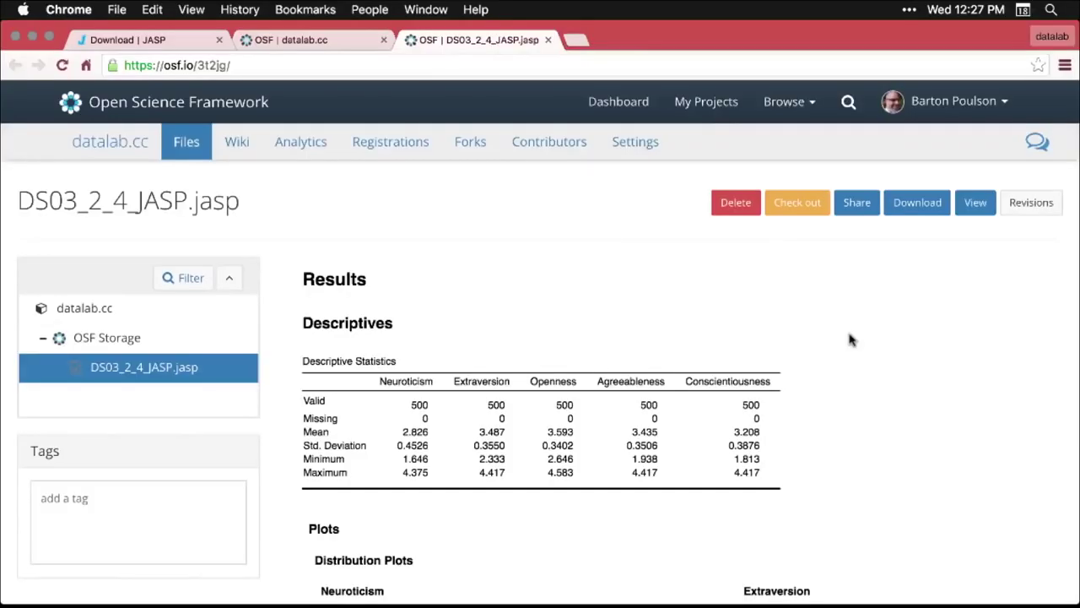
Examine the shared DS03_2_4_JASP.jasp page on OSF, from its web address through the descriptives, distribution plots and correlation plot, and return to the start.
left_click(419, 67)
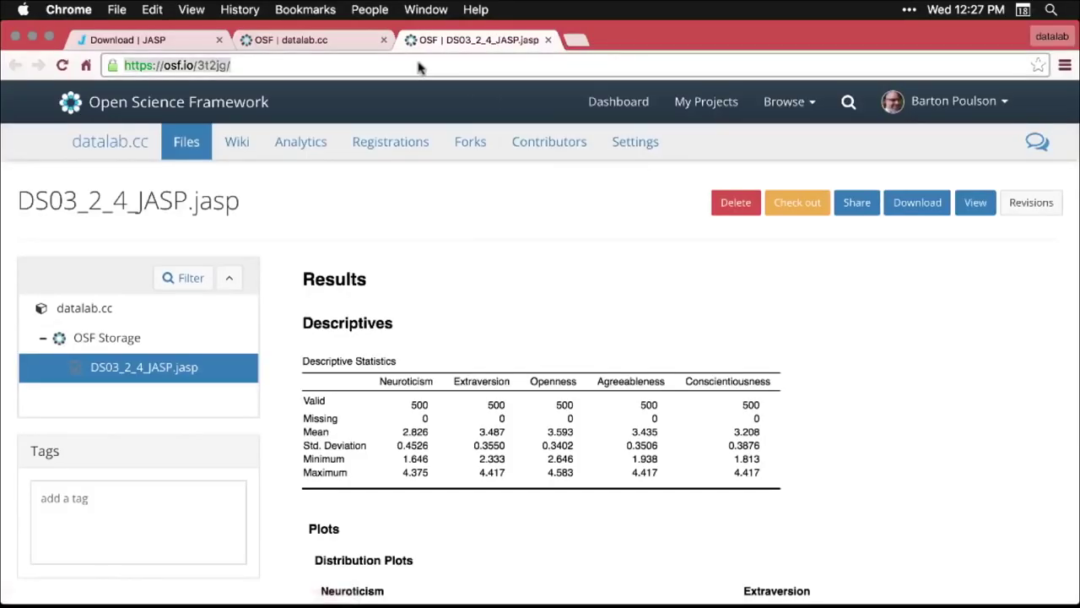
left_click(921, 361)
scroll(922, 360, "down", 1)
scroll(921, 360, "down", 3)
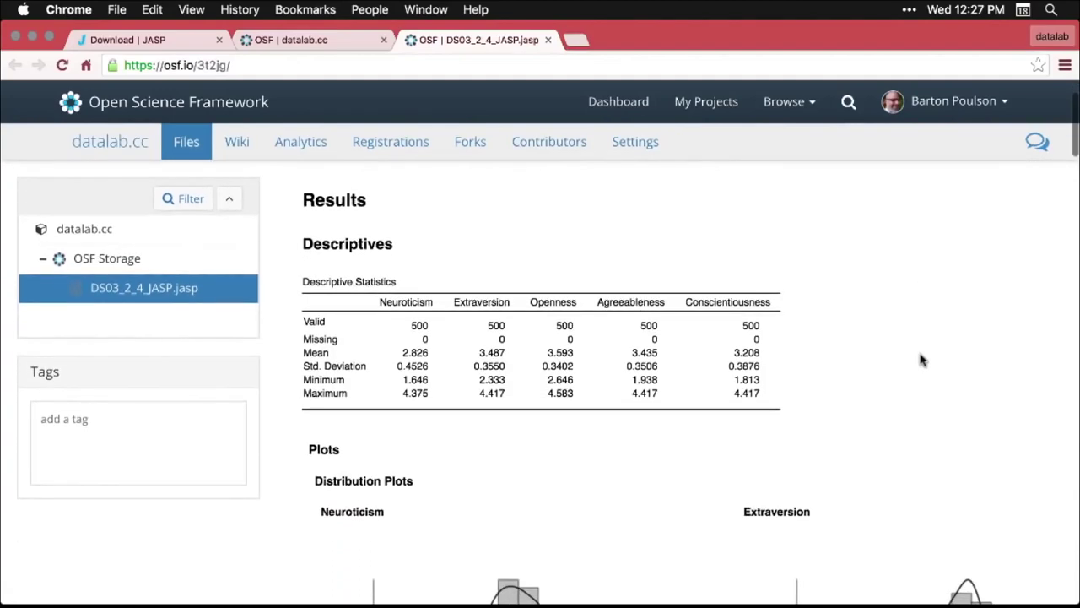
scroll(921, 361, "down", 10)
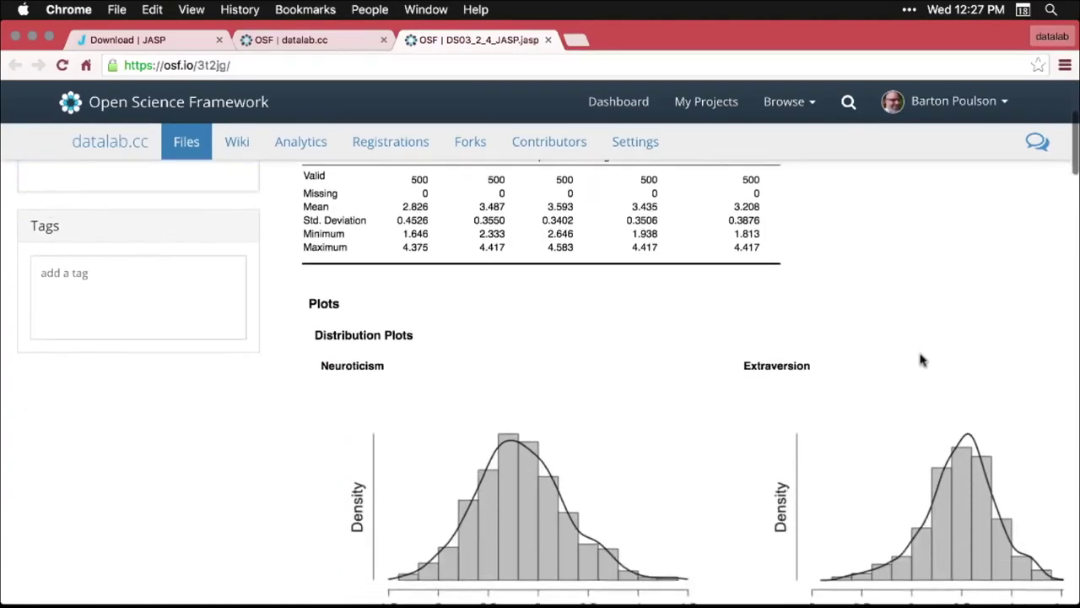
scroll(921, 360, "down", 11)
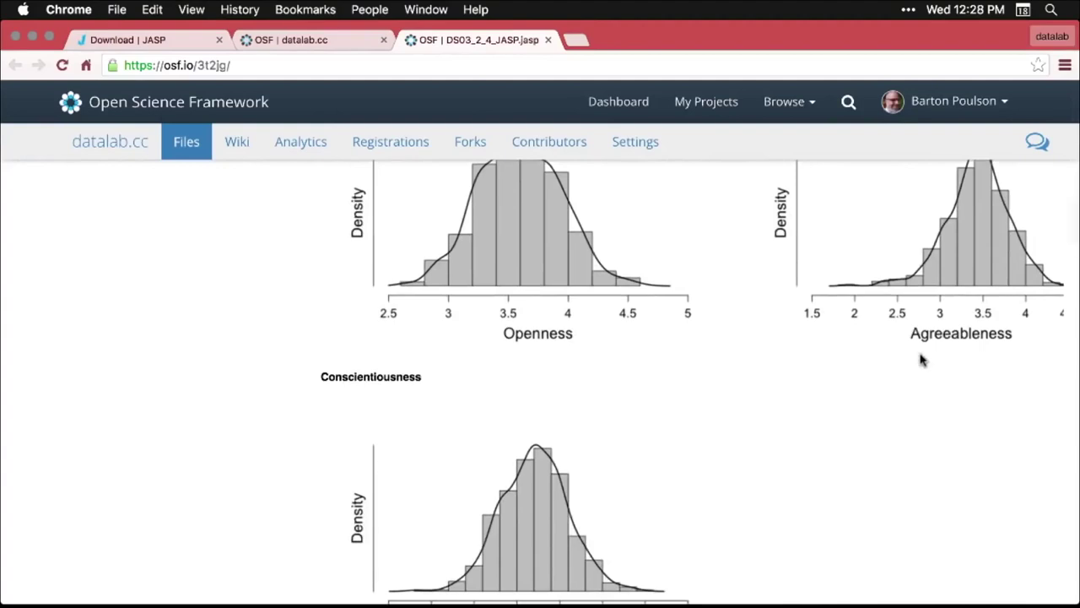
scroll(921, 360, "down", 19)
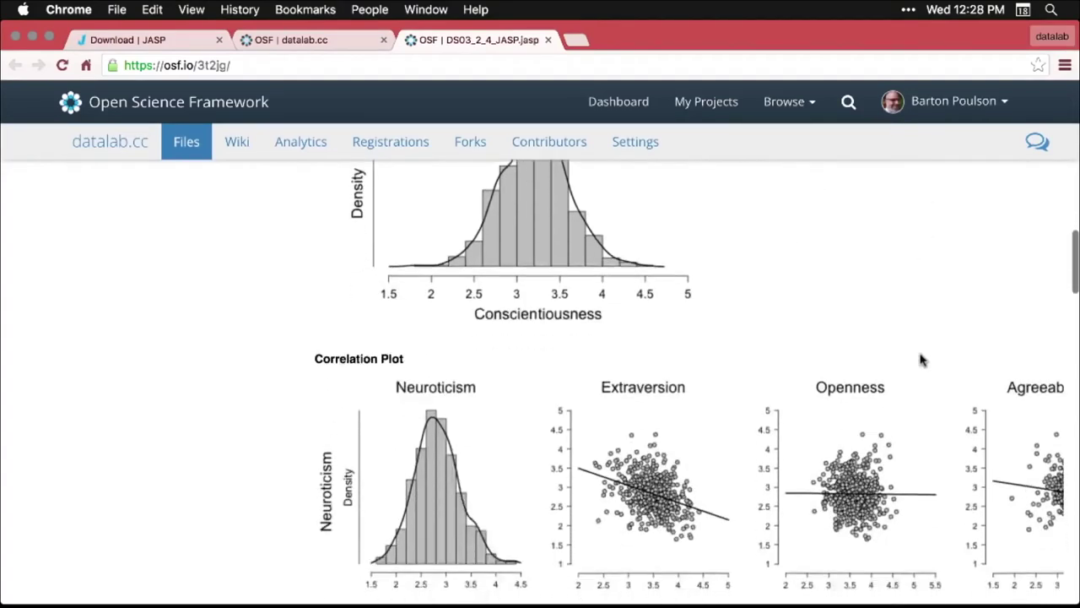
scroll(921, 361, "down", 8)
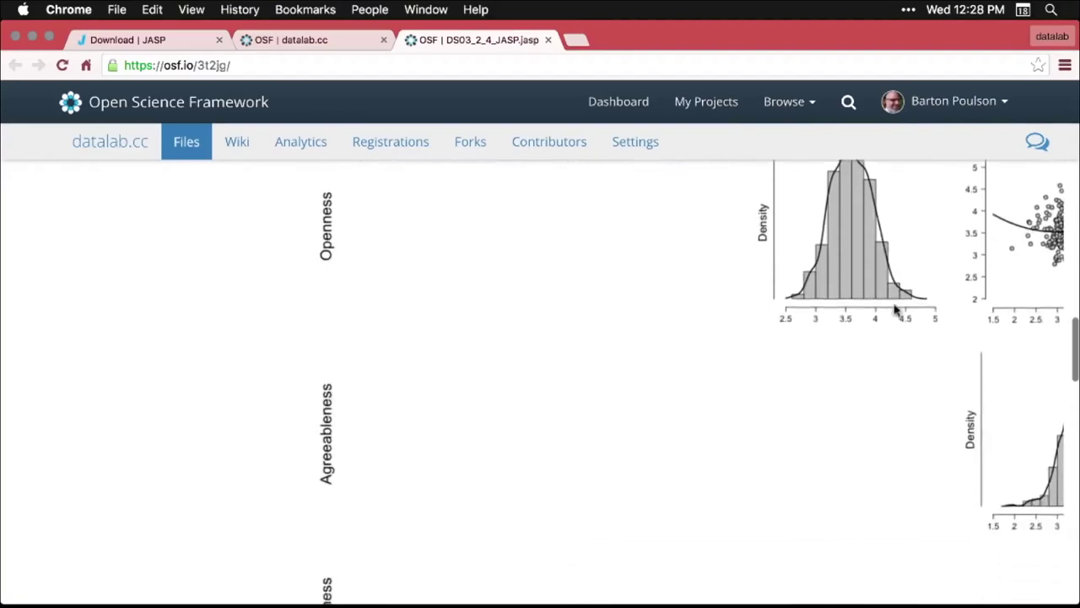
scroll(896, 302, "up", 20)
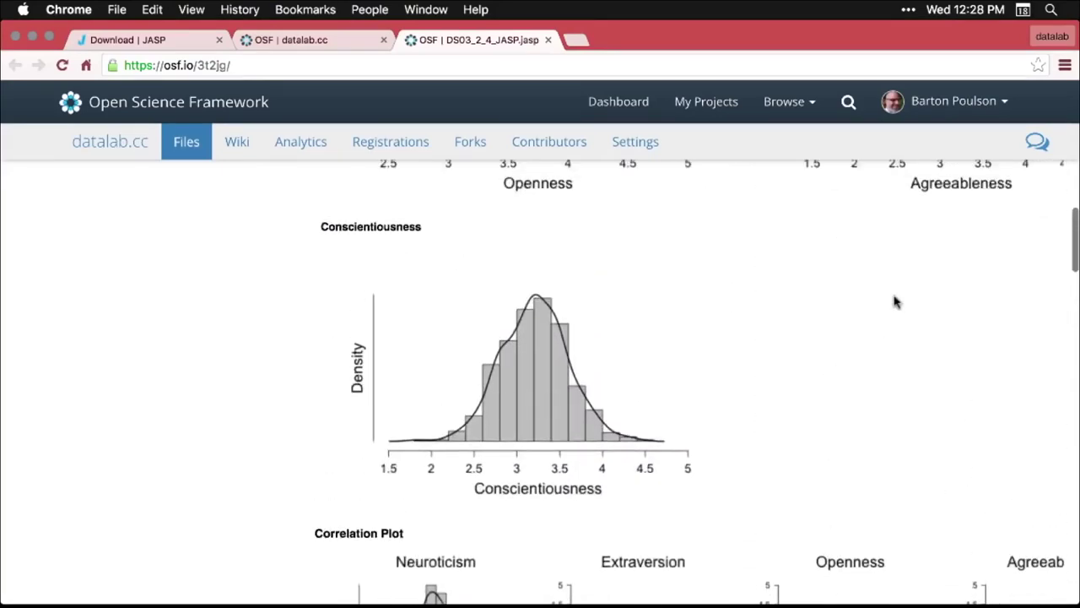
scroll(896, 302, "up", 10)
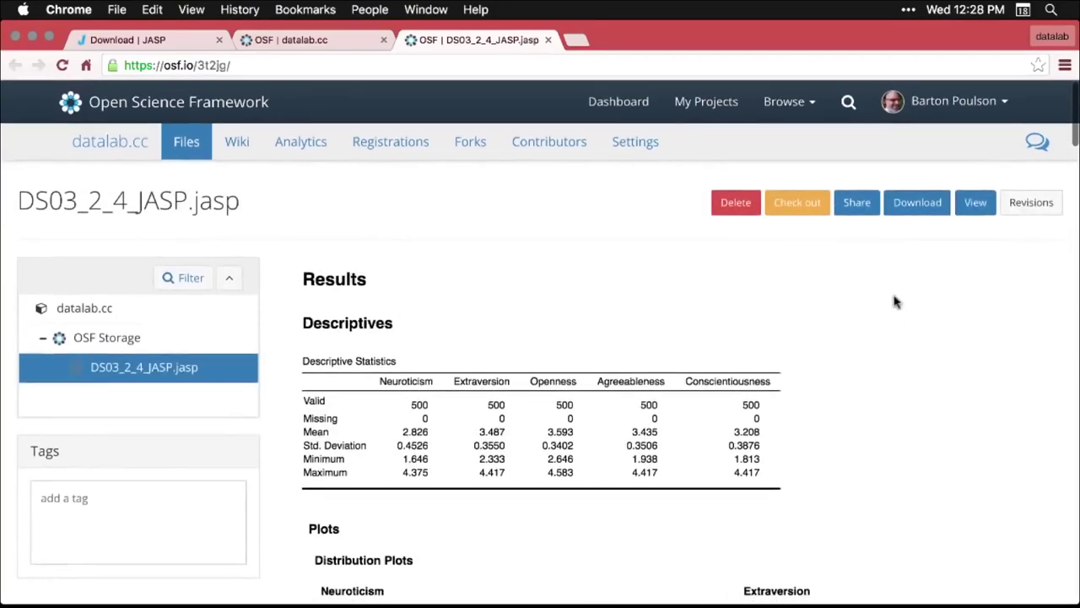